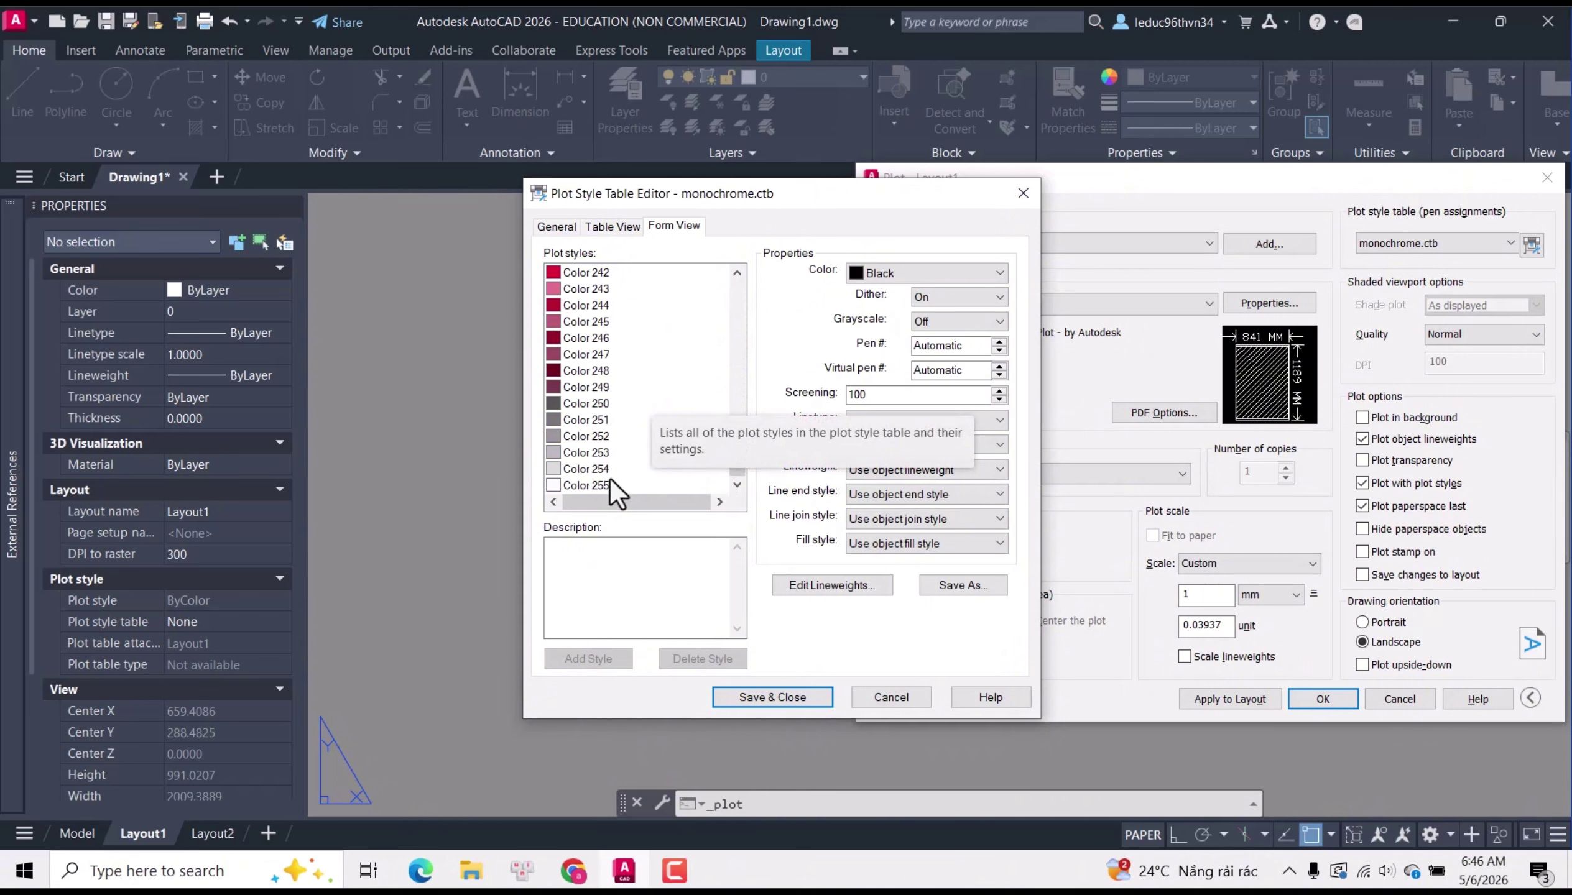
Check all plot styles through Color 255 and Color 8's settings in monochrome.ctb, and save and close the table.
{"action": "left_click", "coordinate": [594, 485], "text": "shift"}
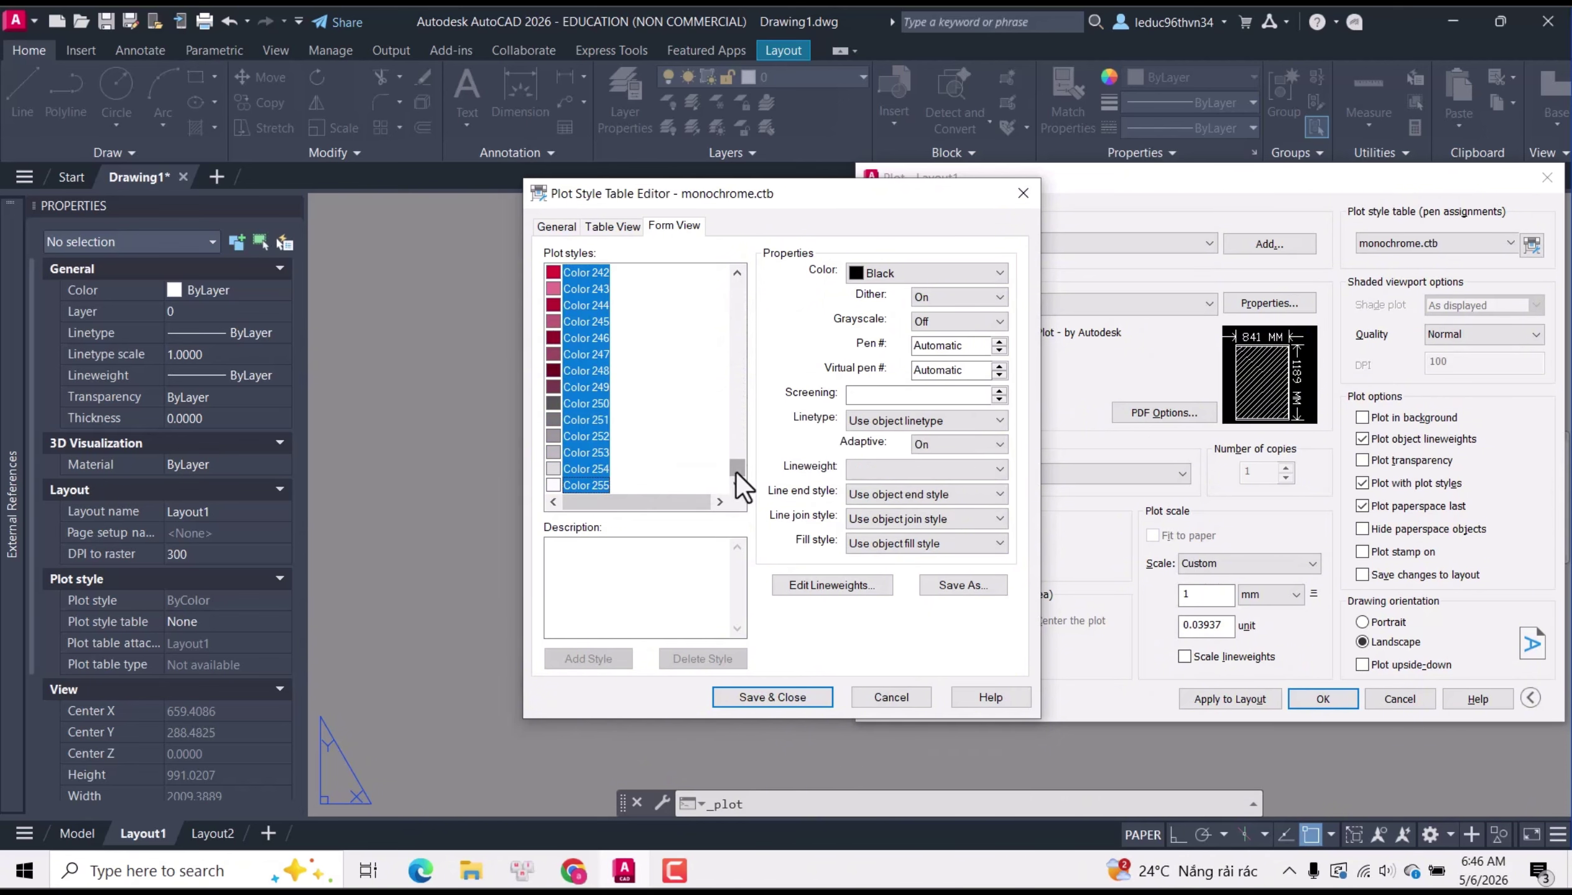
{"action": "left_click_drag", "start_coordinate": [736, 471], "coordinate": [771, 291]}
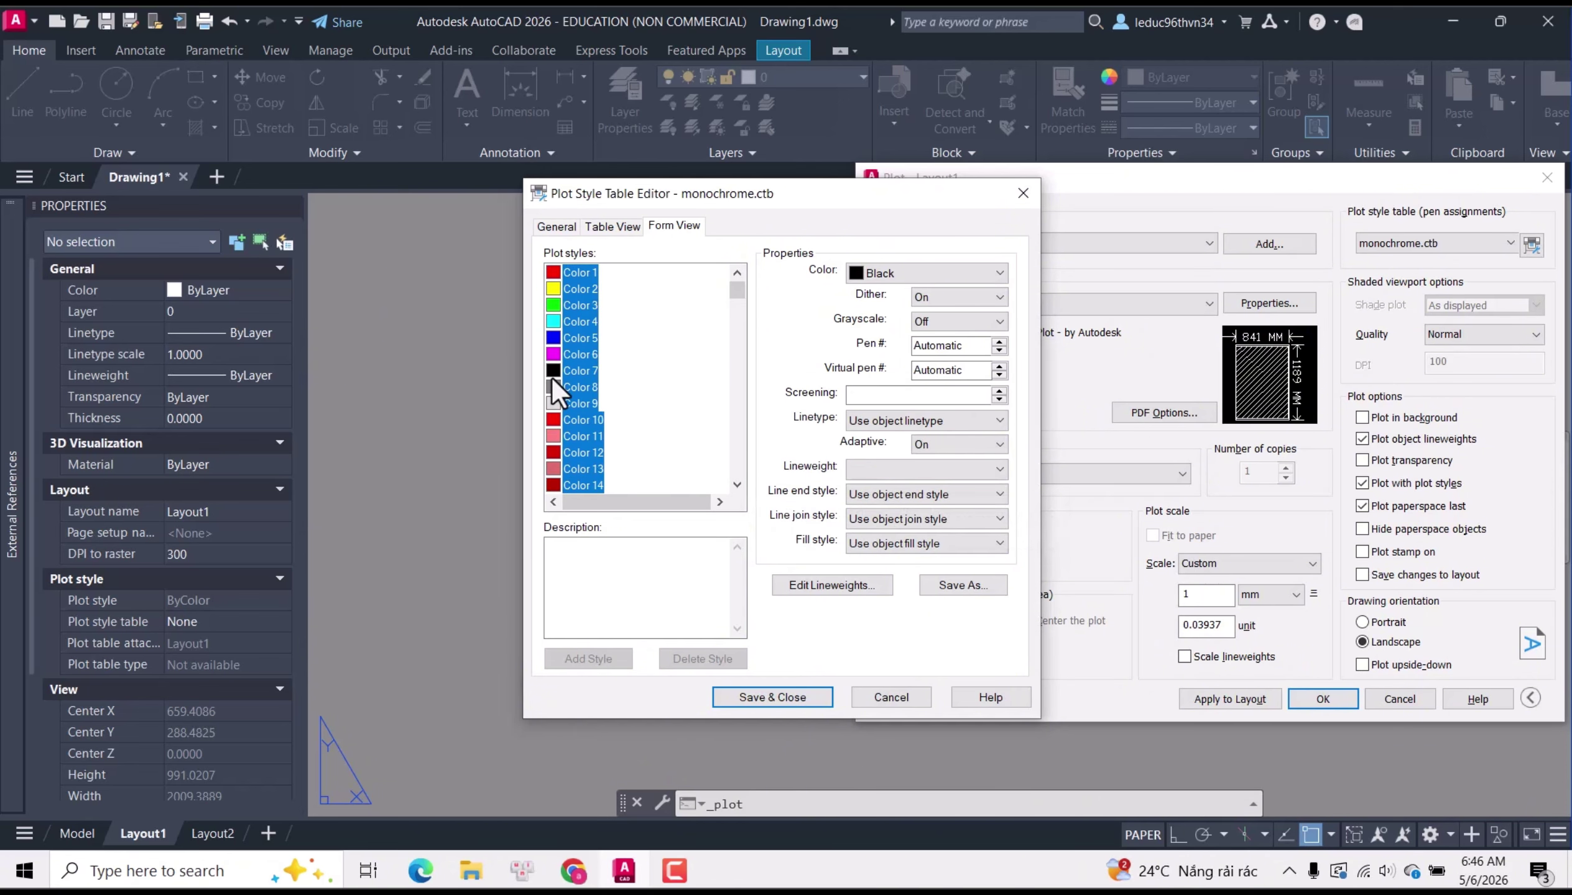
{"action": "left_click", "coordinate": [565, 388]}
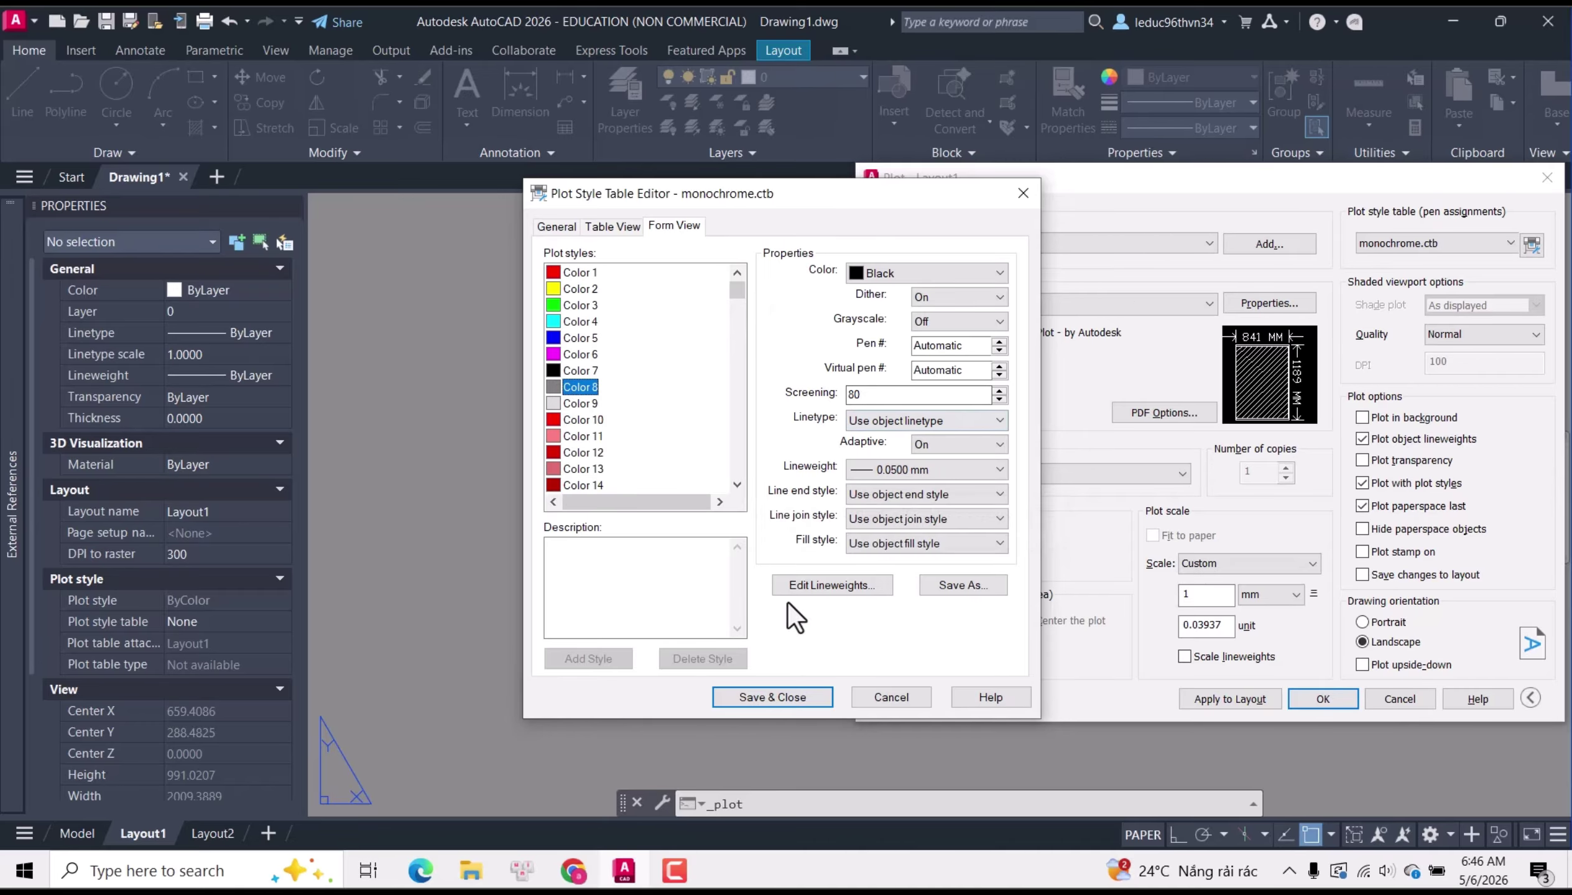
{"action": "left_click", "coordinate": [777, 698]}
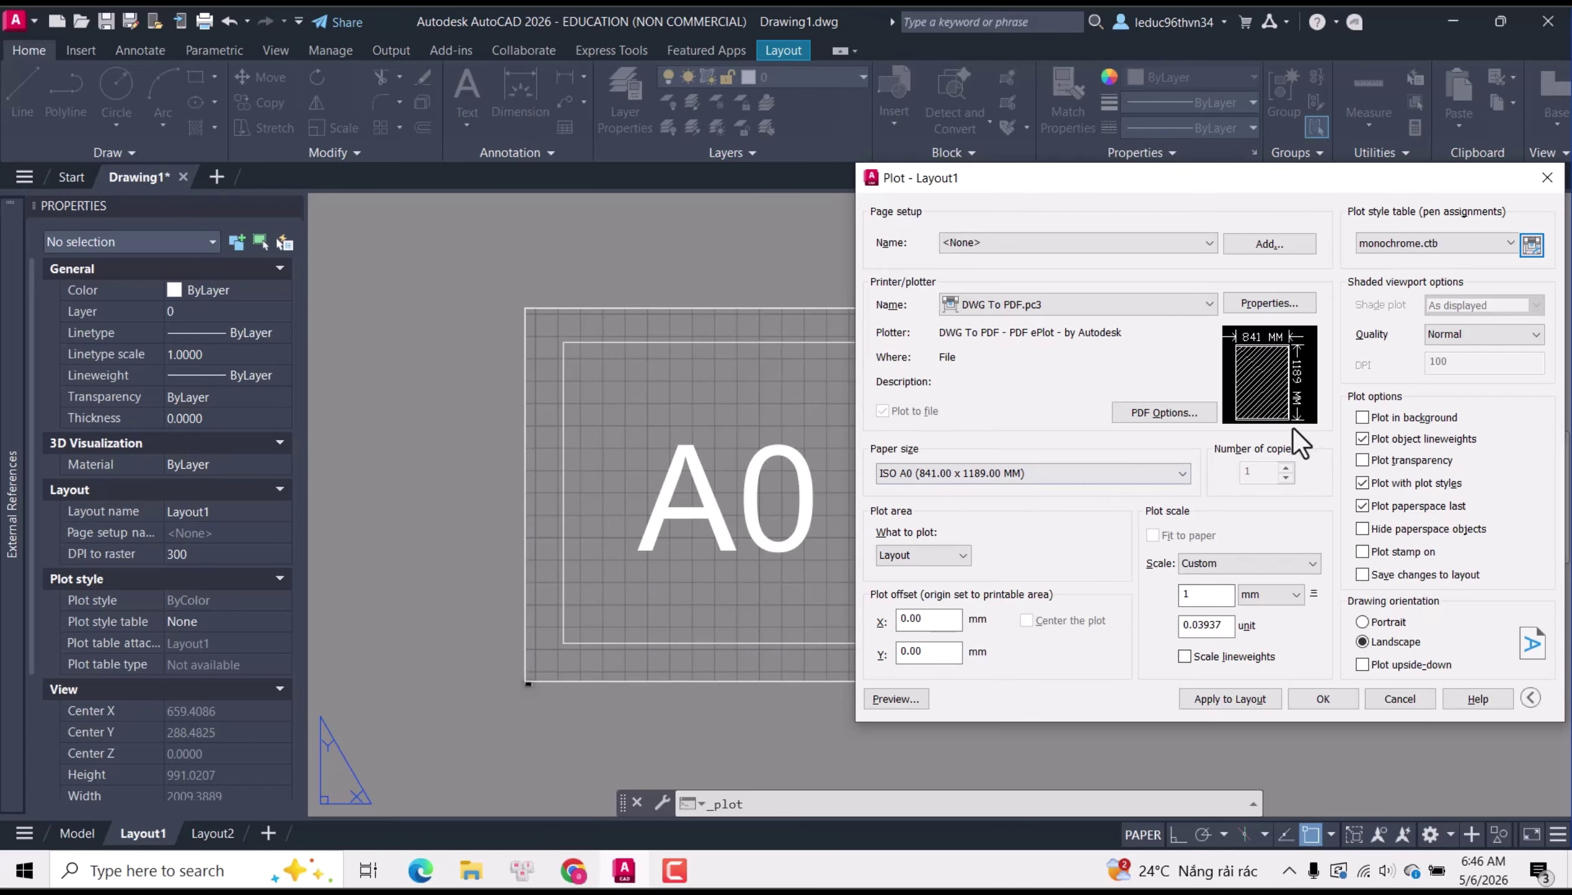
Set the plot's paper size to ISO A0 (1189.00 x 841.00 MM).
{"action": "left_click", "coordinate": [938, 473]}
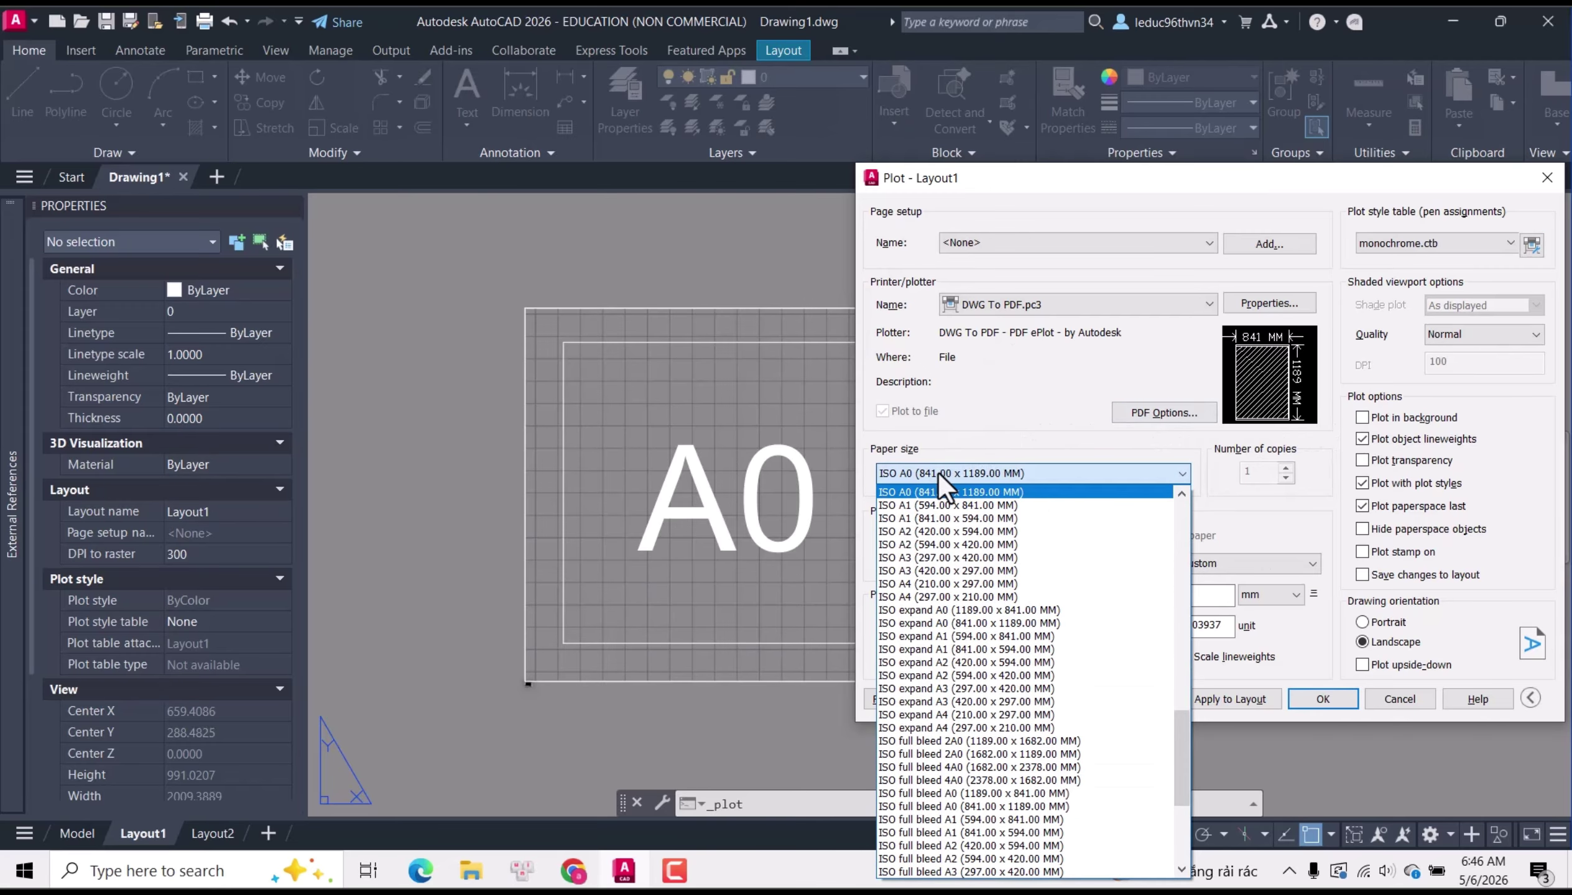
{"action": "scroll", "coordinate": [937, 501], "scroll_direction": "up", "scroll_amount": 1}
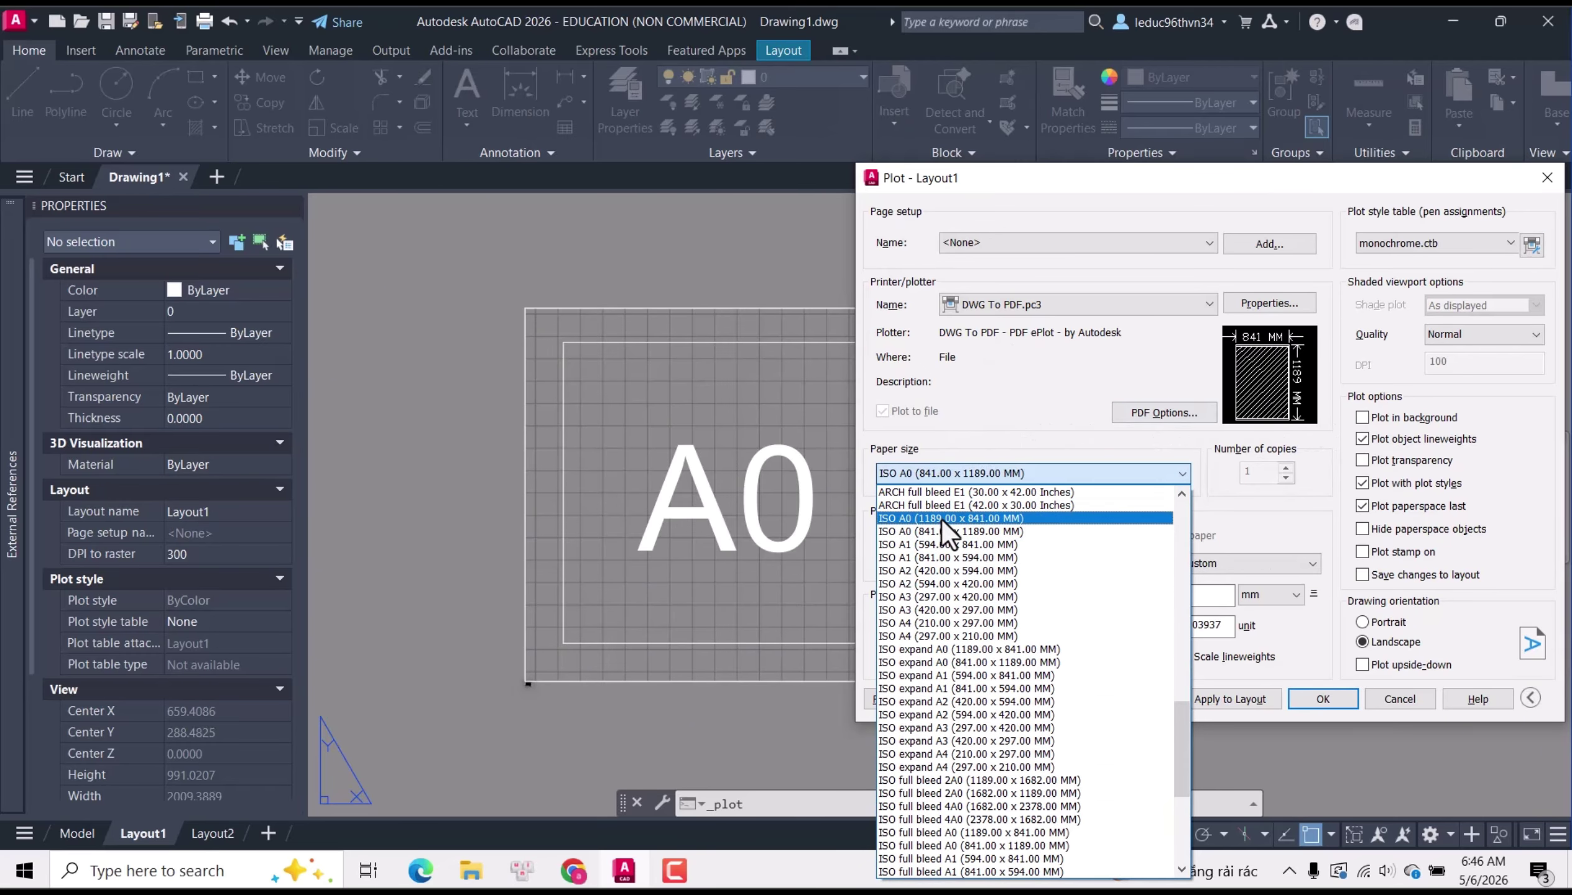
{"action": "left_click", "coordinate": [942, 523]}
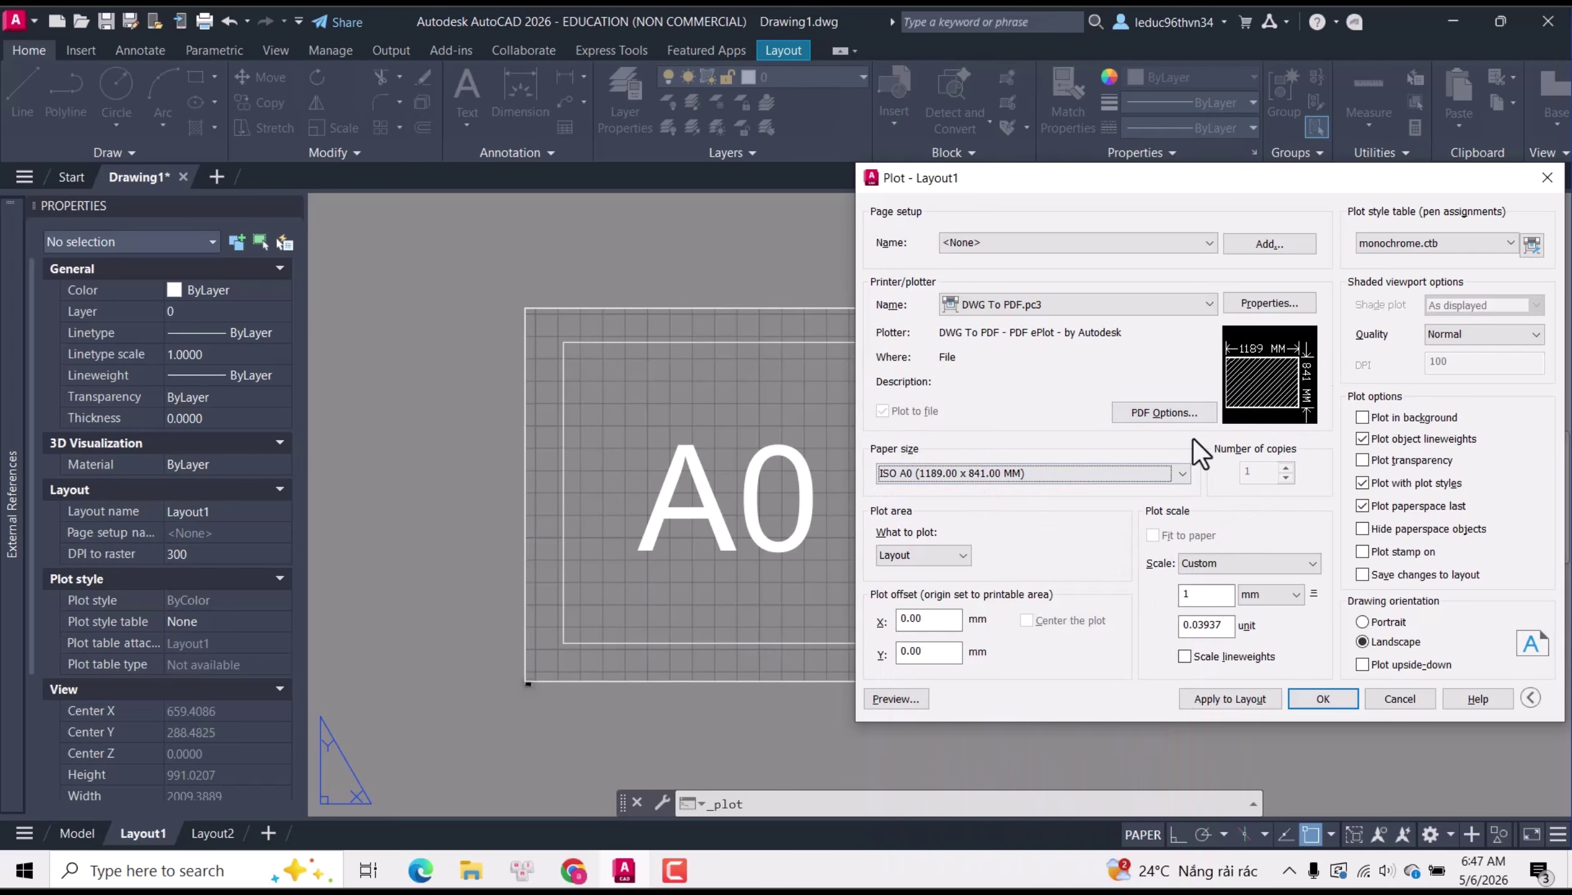
Set the plot area to a Window spanning opposite corners of the outer A0 frame and apply it to the layout.
{"action": "left_click", "coordinate": [929, 561]}
{"action": "left_click", "coordinate": [930, 563]}
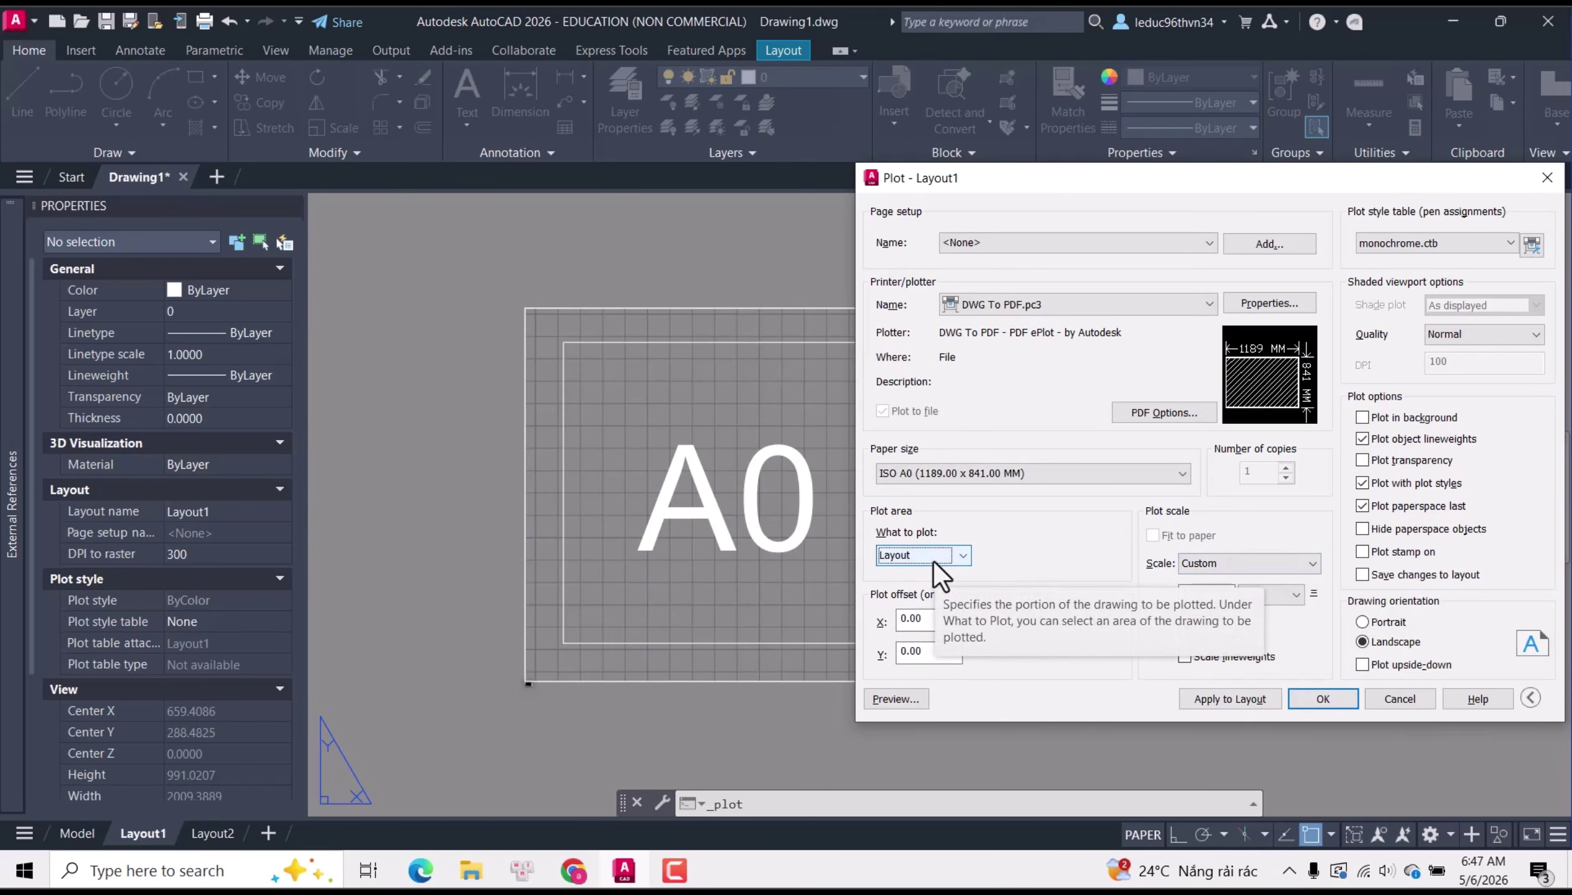
{"action": "left_click", "coordinate": [933, 561]}
{"action": "left_click", "coordinate": [937, 611]}
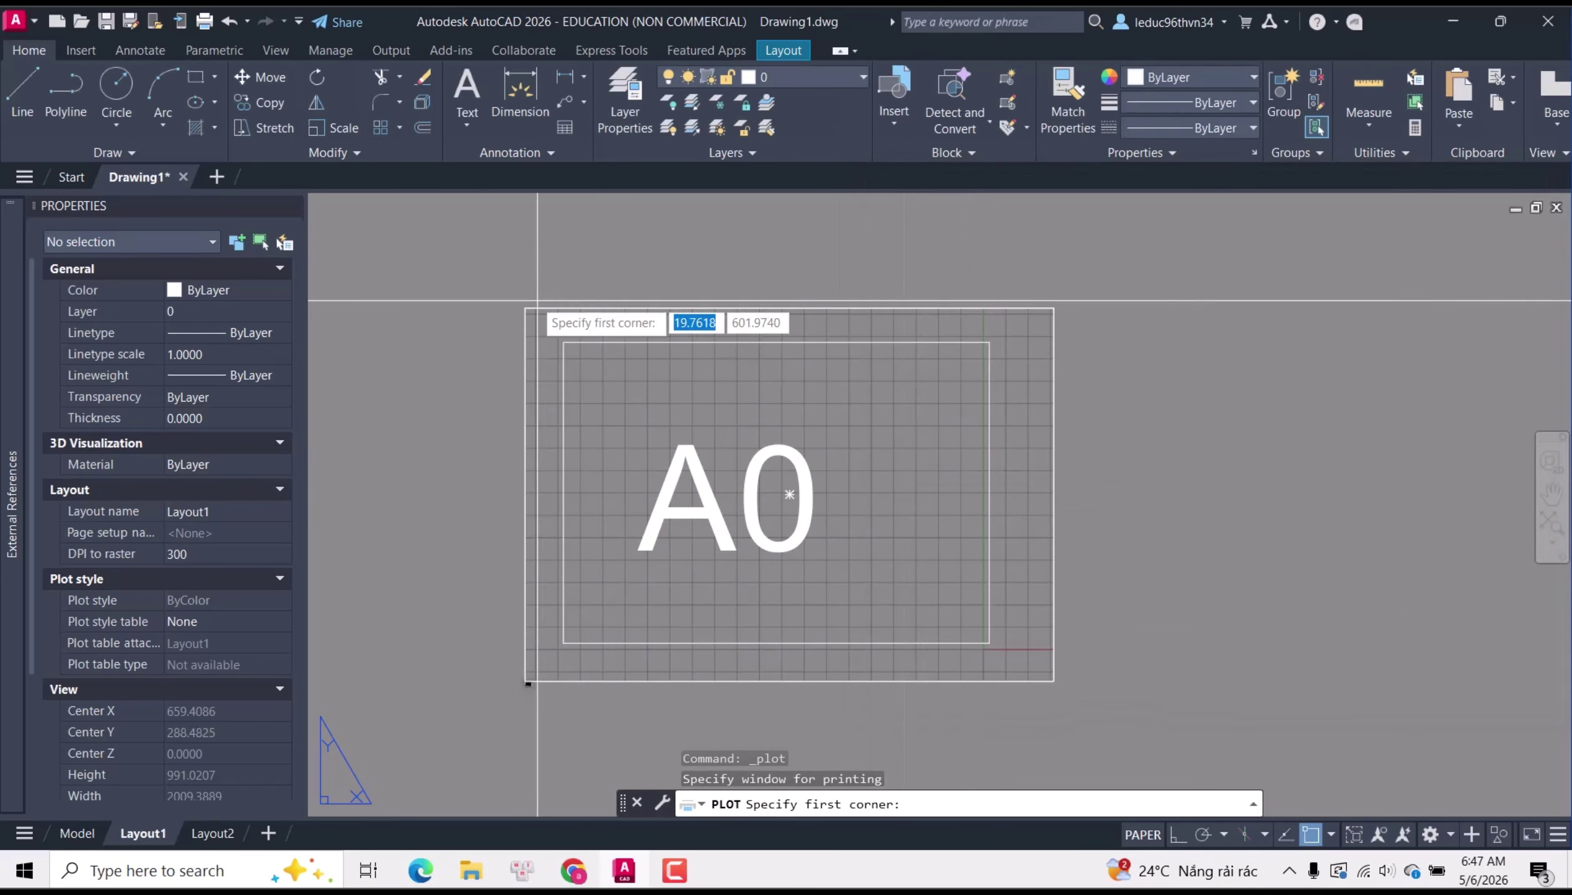
{"action": "left_click", "coordinate": [525, 307]}
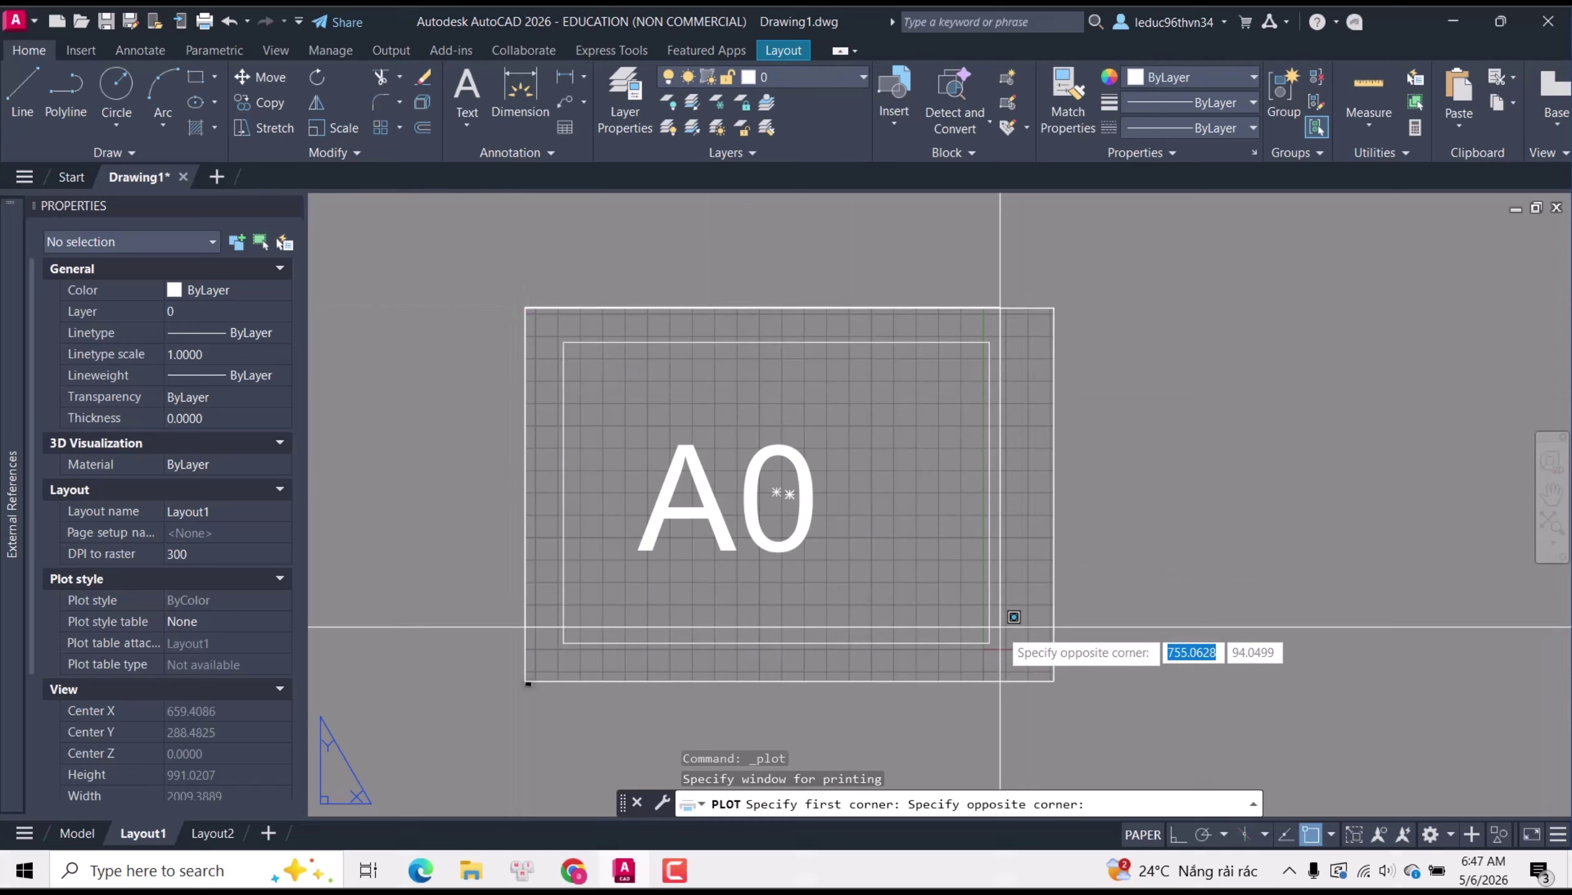
{"action": "left_click", "coordinate": [1070, 680]}
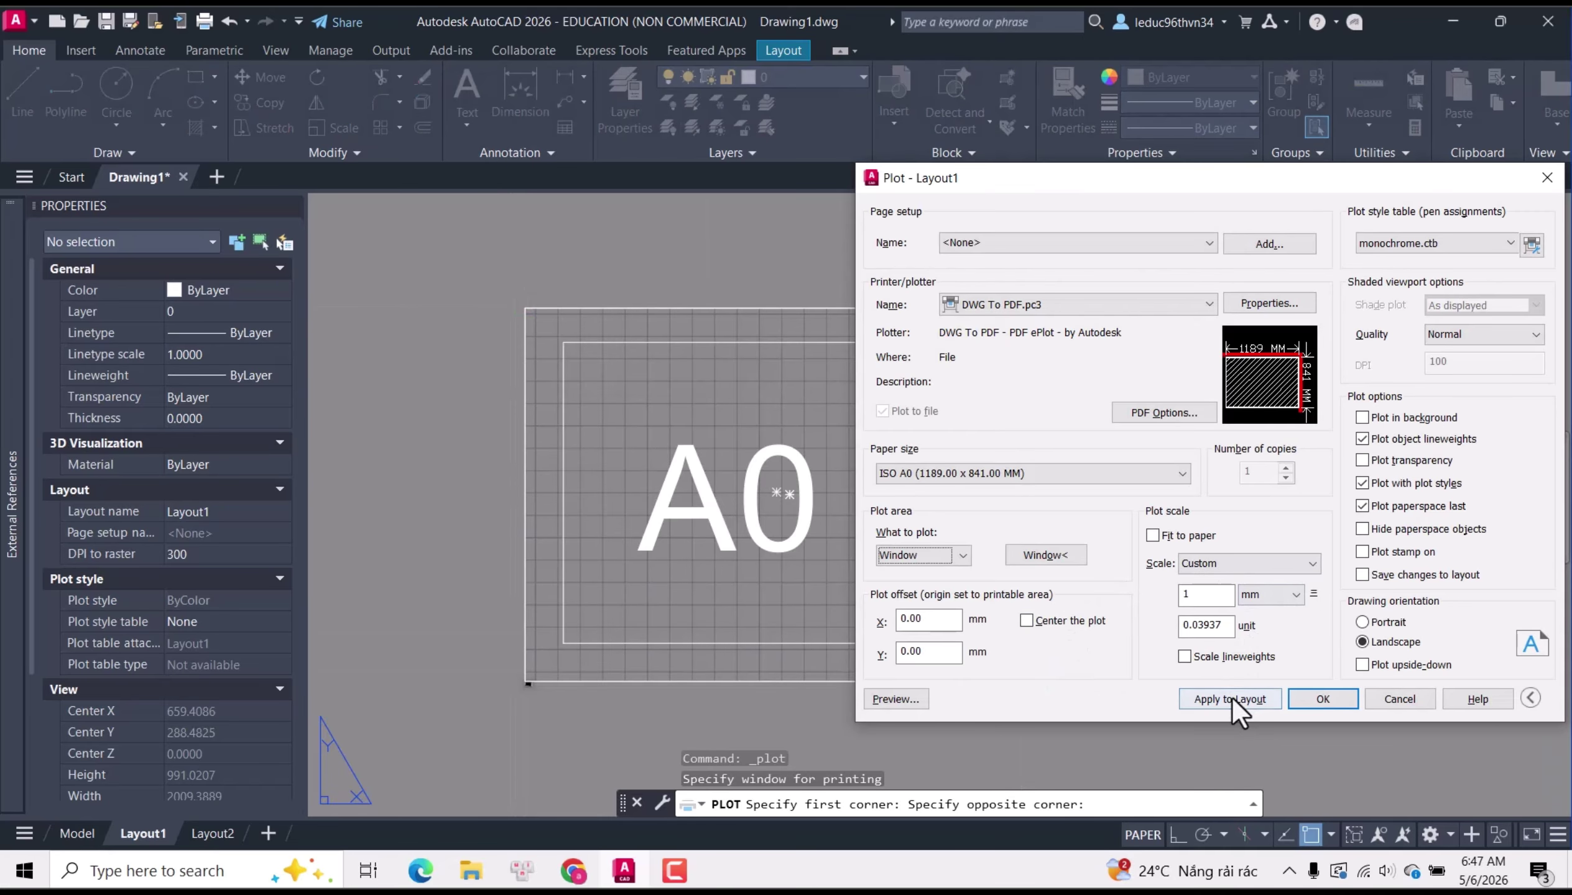
{"action": "left_click", "coordinate": [1230, 699]}
Center the plot, set the plot scale to 1:1, and apply the settings to the layout.
{"action": "left_click", "coordinate": [1029, 617]}
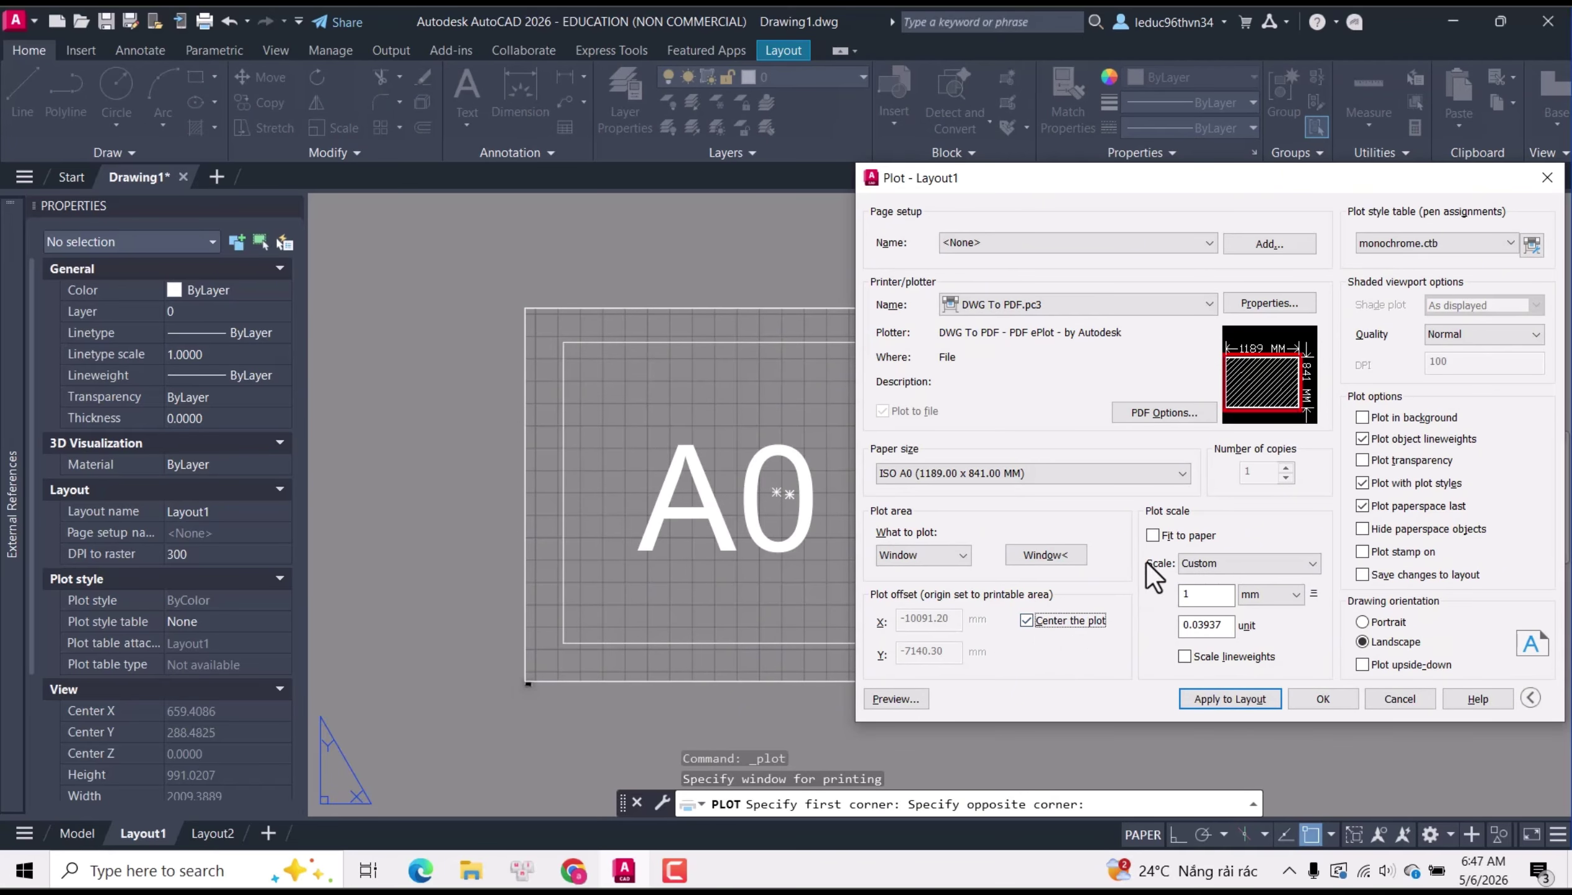
{"action": "left_click", "coordinate": [1240, 693]}
{"action": "left_click", "coordinate": [1222, 565]}
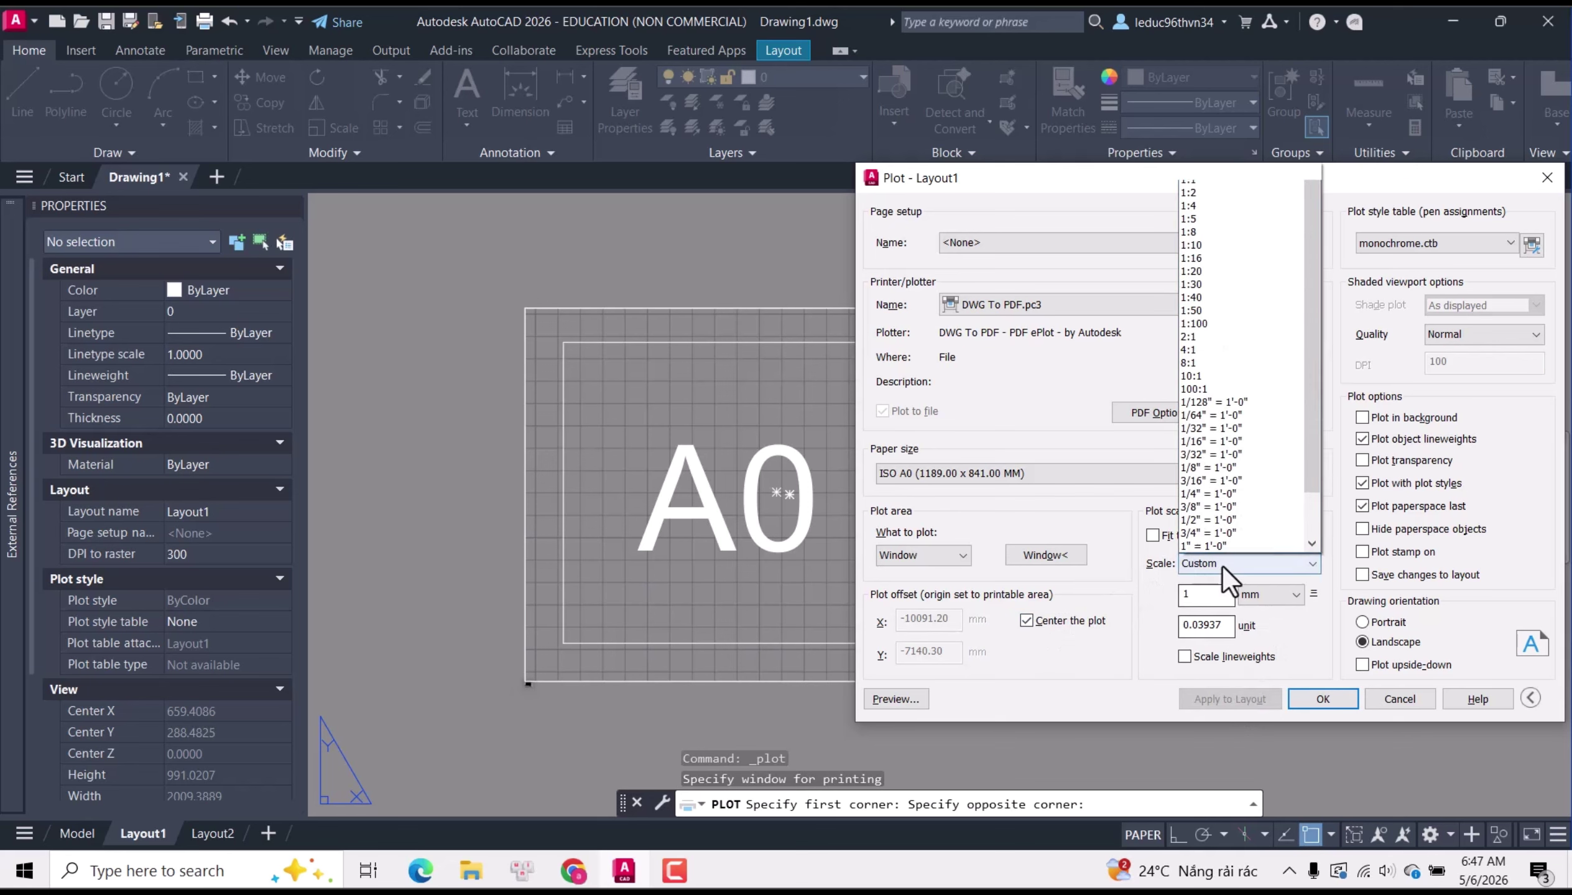
{"action": "left_click", "coordinate": [1207, 179]}
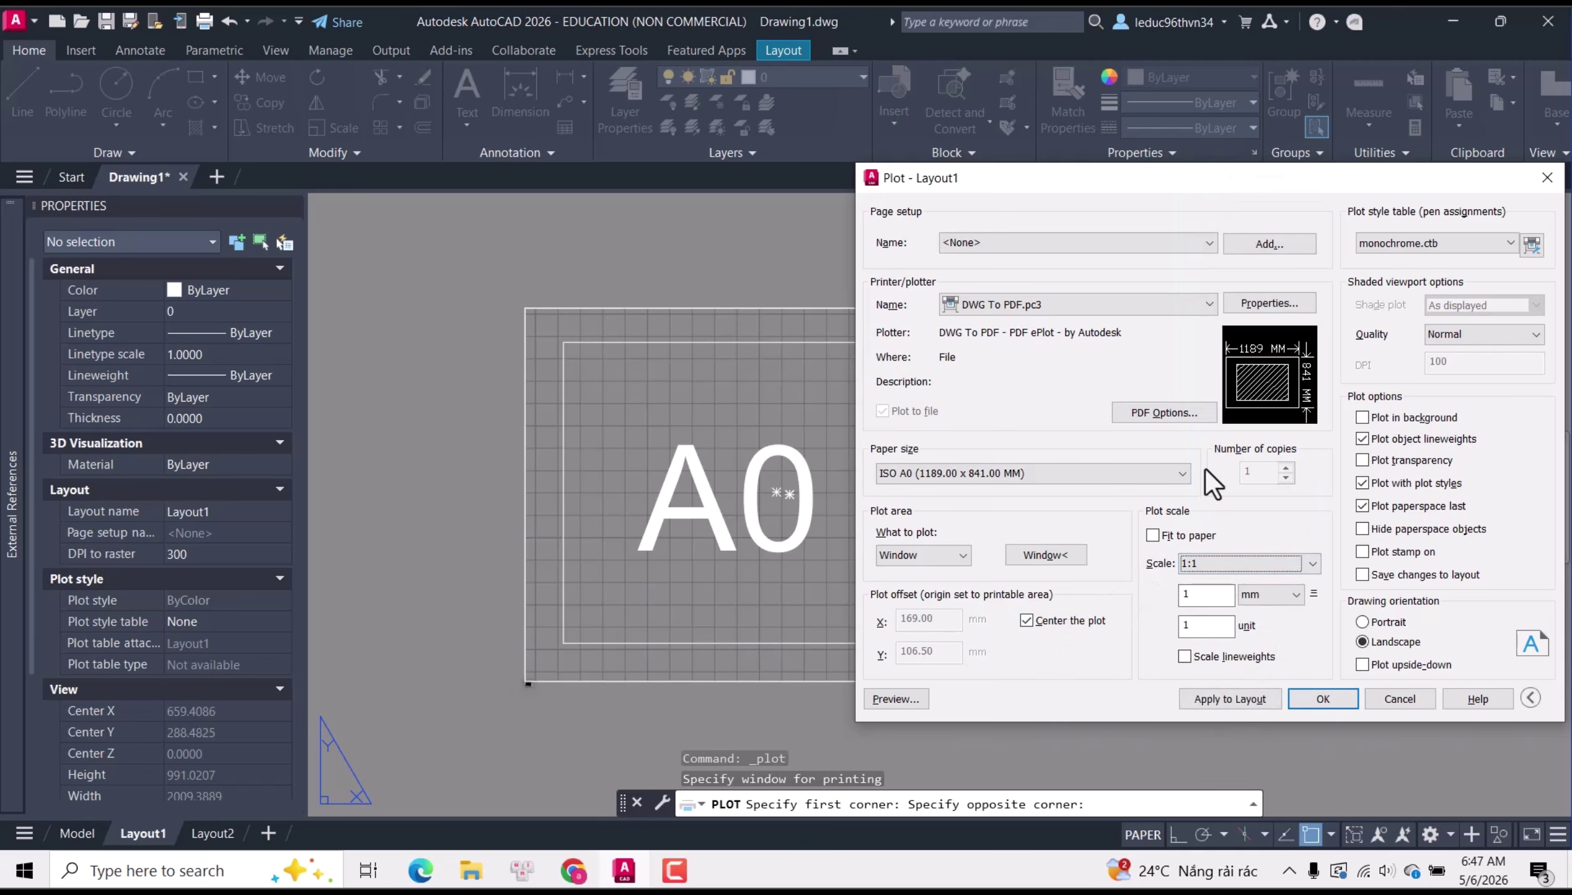
{"action": "left_click", "coordinate": [1205, 564]}
{"action": "scroll", "coordinate": [1212, 199], "scroll_direction": "up", "scroll_amount": 3}
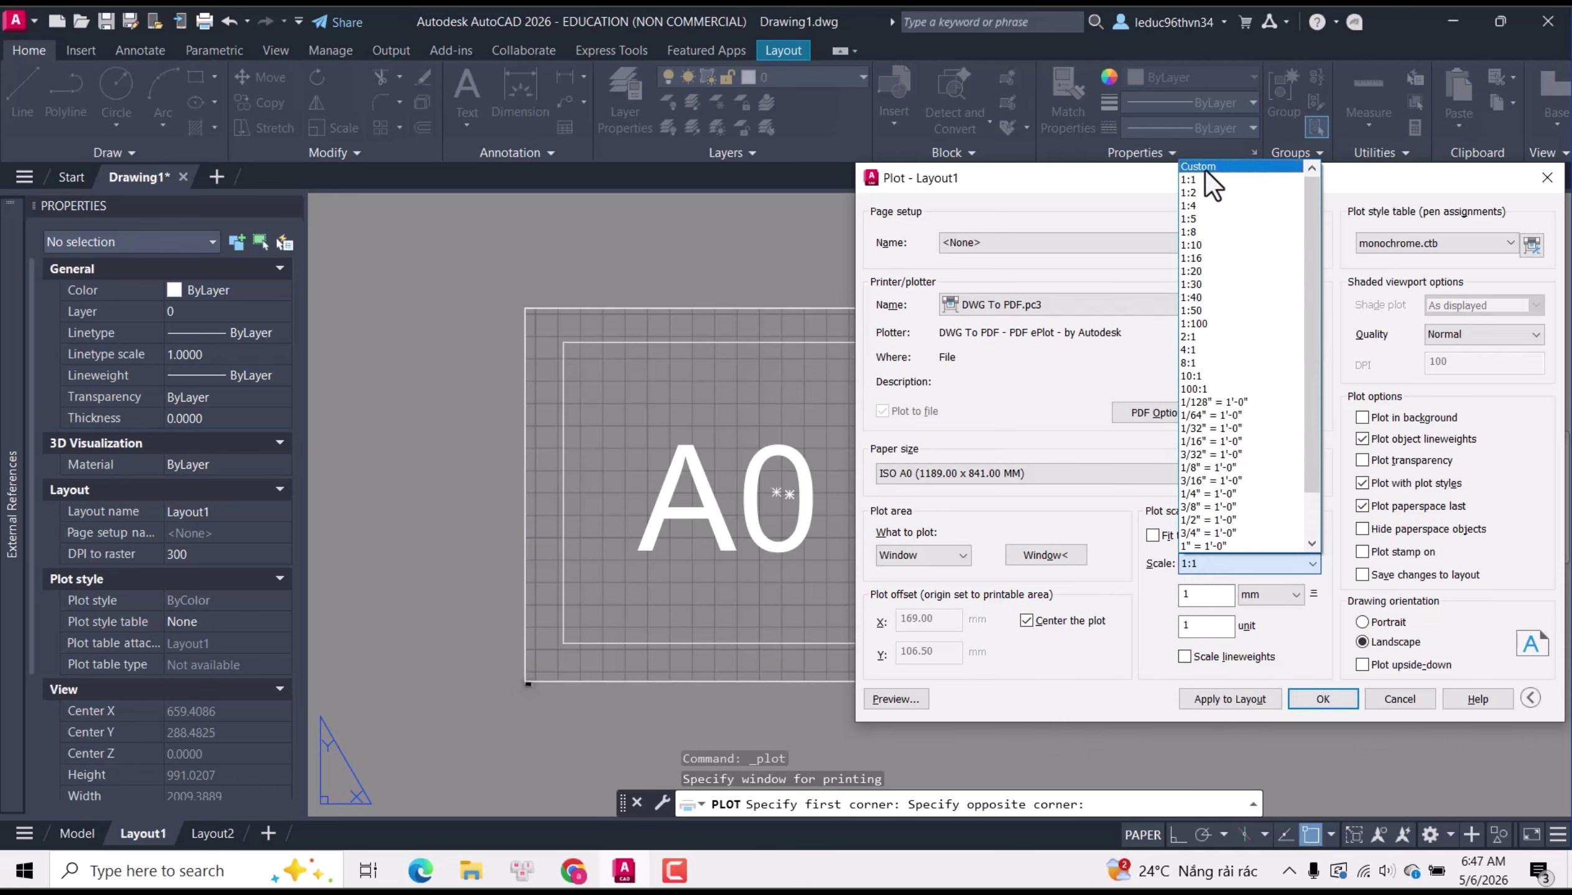
{"action": "left_click", "coordinate": [1204, 175]}
{"action": "left_click", "coordinate": [1225, 697]}
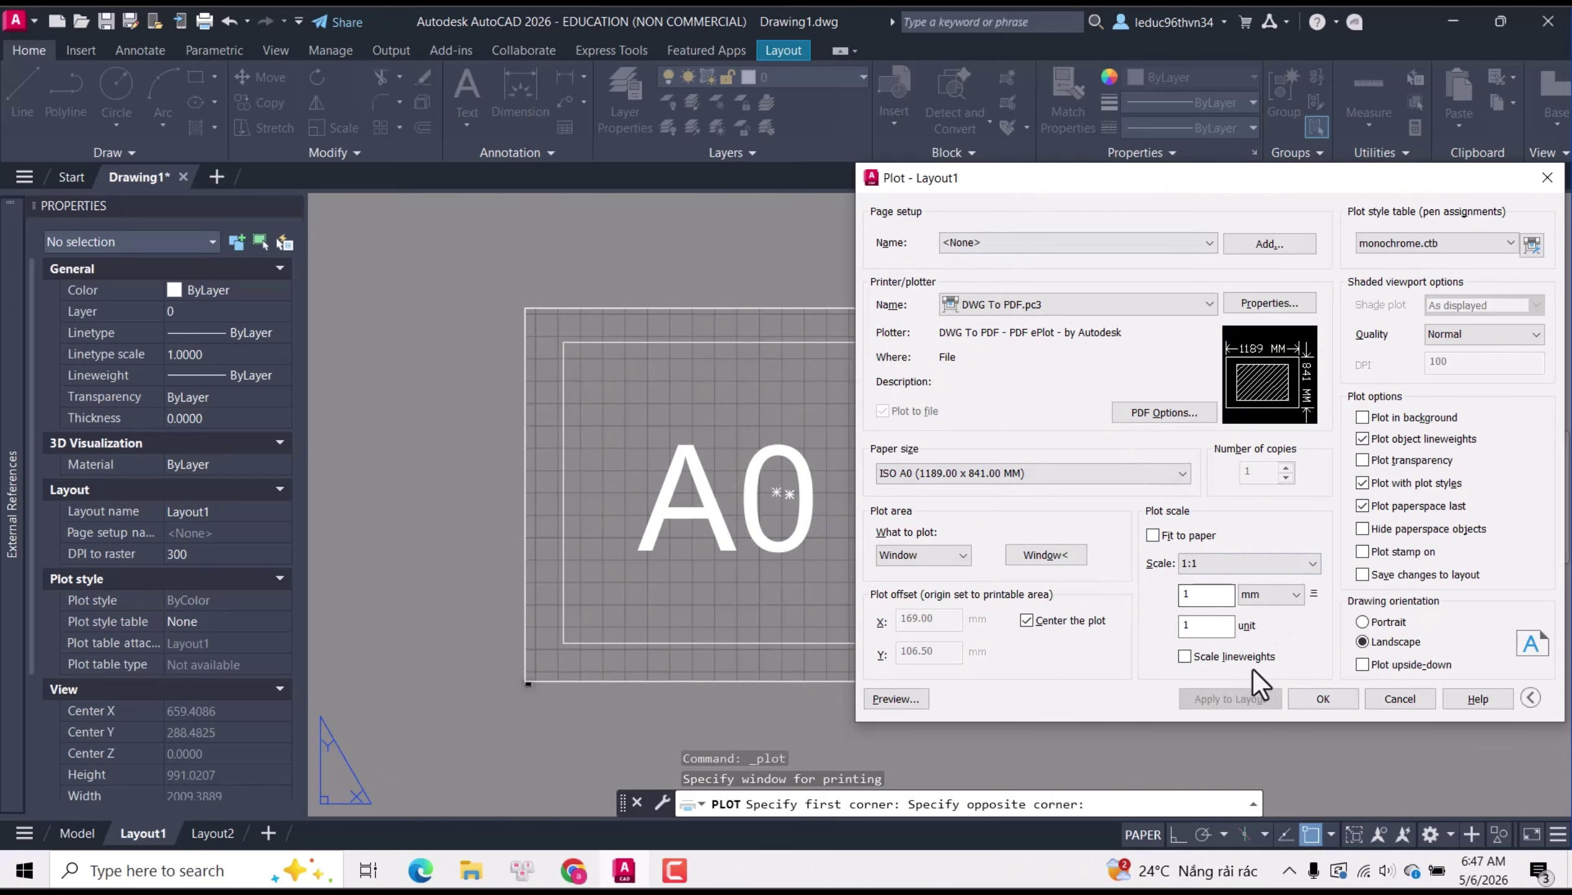
Start the plot and replace the default name of the output PDF with RENAME.
{"action": "left_click", "coordinate": [1318, 699]}
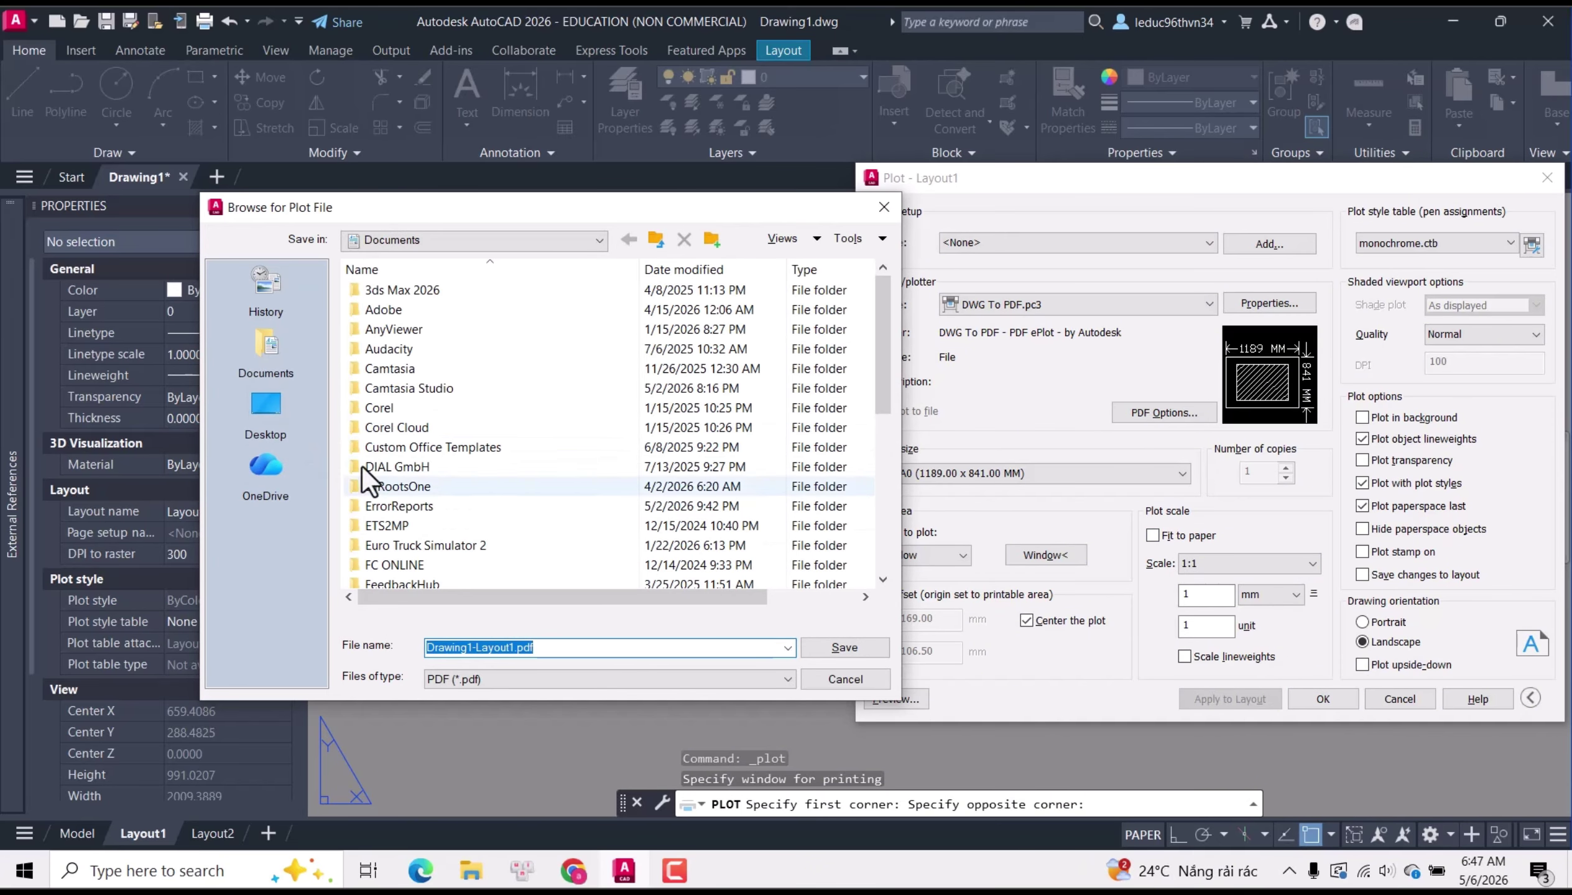
{"action": "left_click", "coordinate": [471, 680]}
{"action": "left_click", "coordinate": [480, 649]}
{"action": "double_click", "coordinate": [493, 649]}
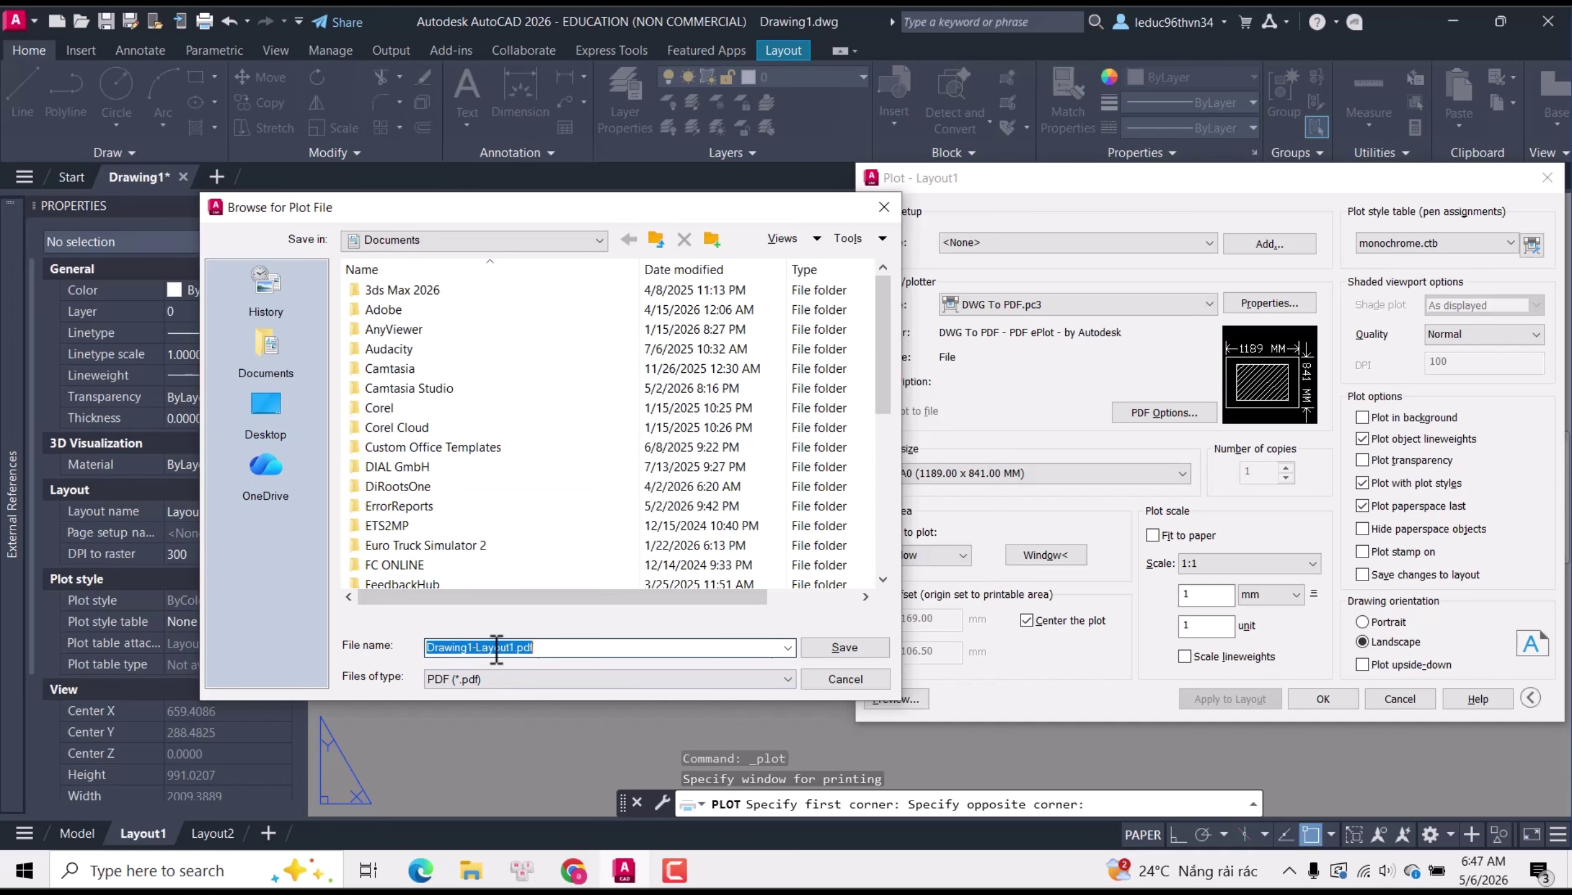
{"action": "left_click", "coordinate": [524, 649]}
{"action": "left_click_drag", "start_coordinate": [523, 649], "coordinate": [405, 647]}
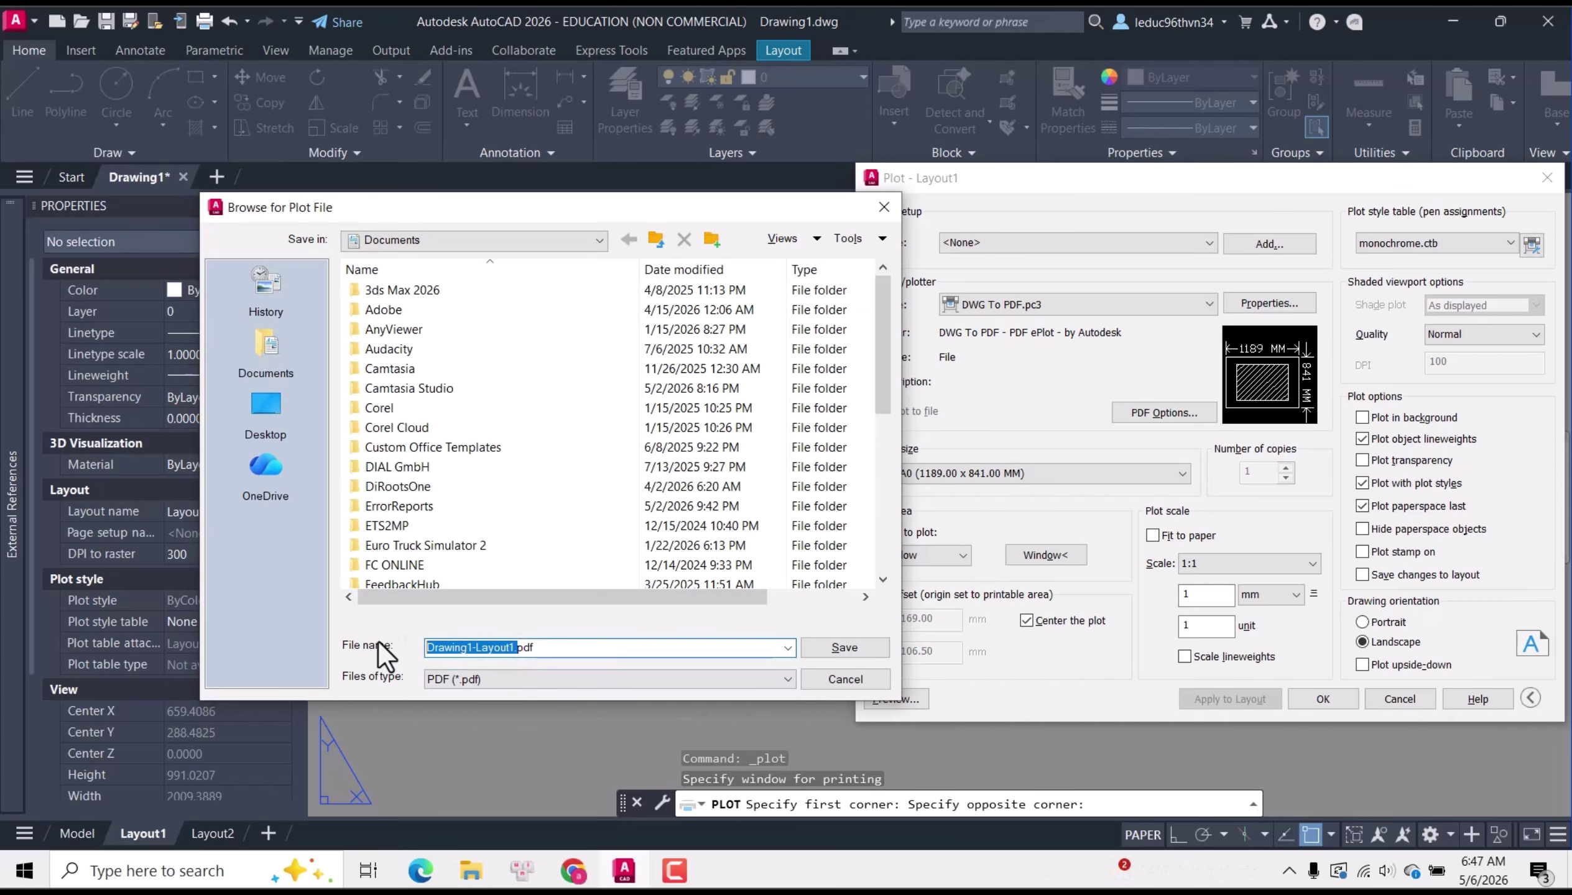
{"action": "type", "text": "RENAME"}
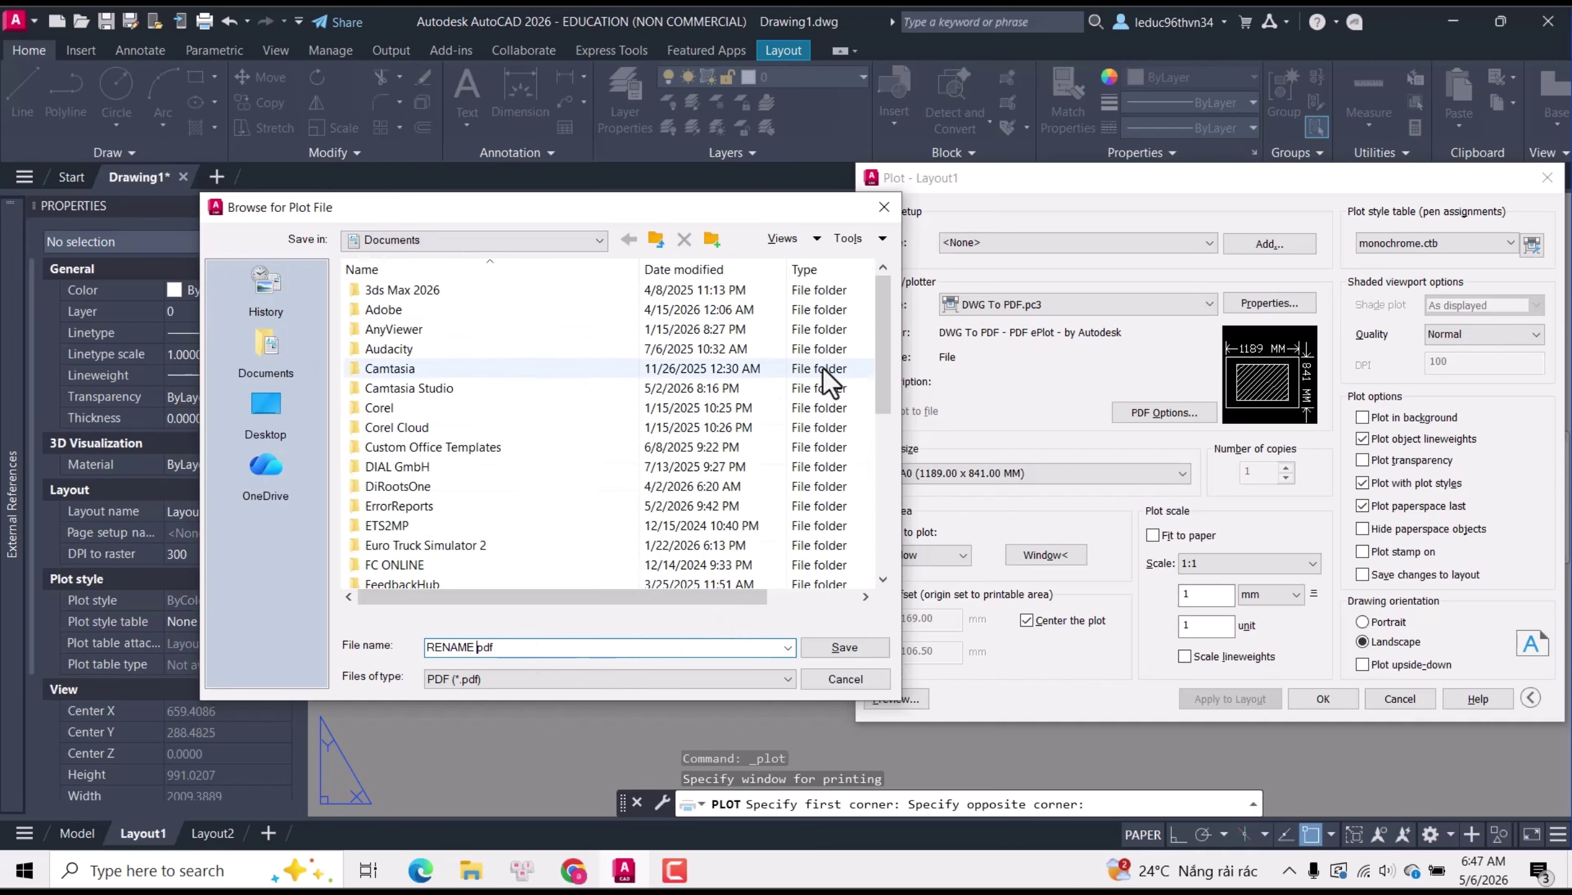
Save the plotted PDF in the Downloads folder of This PC, and close the PDF viewer after checking the sheet.
{"action": "left_click", "coordinate": [266, 409]}
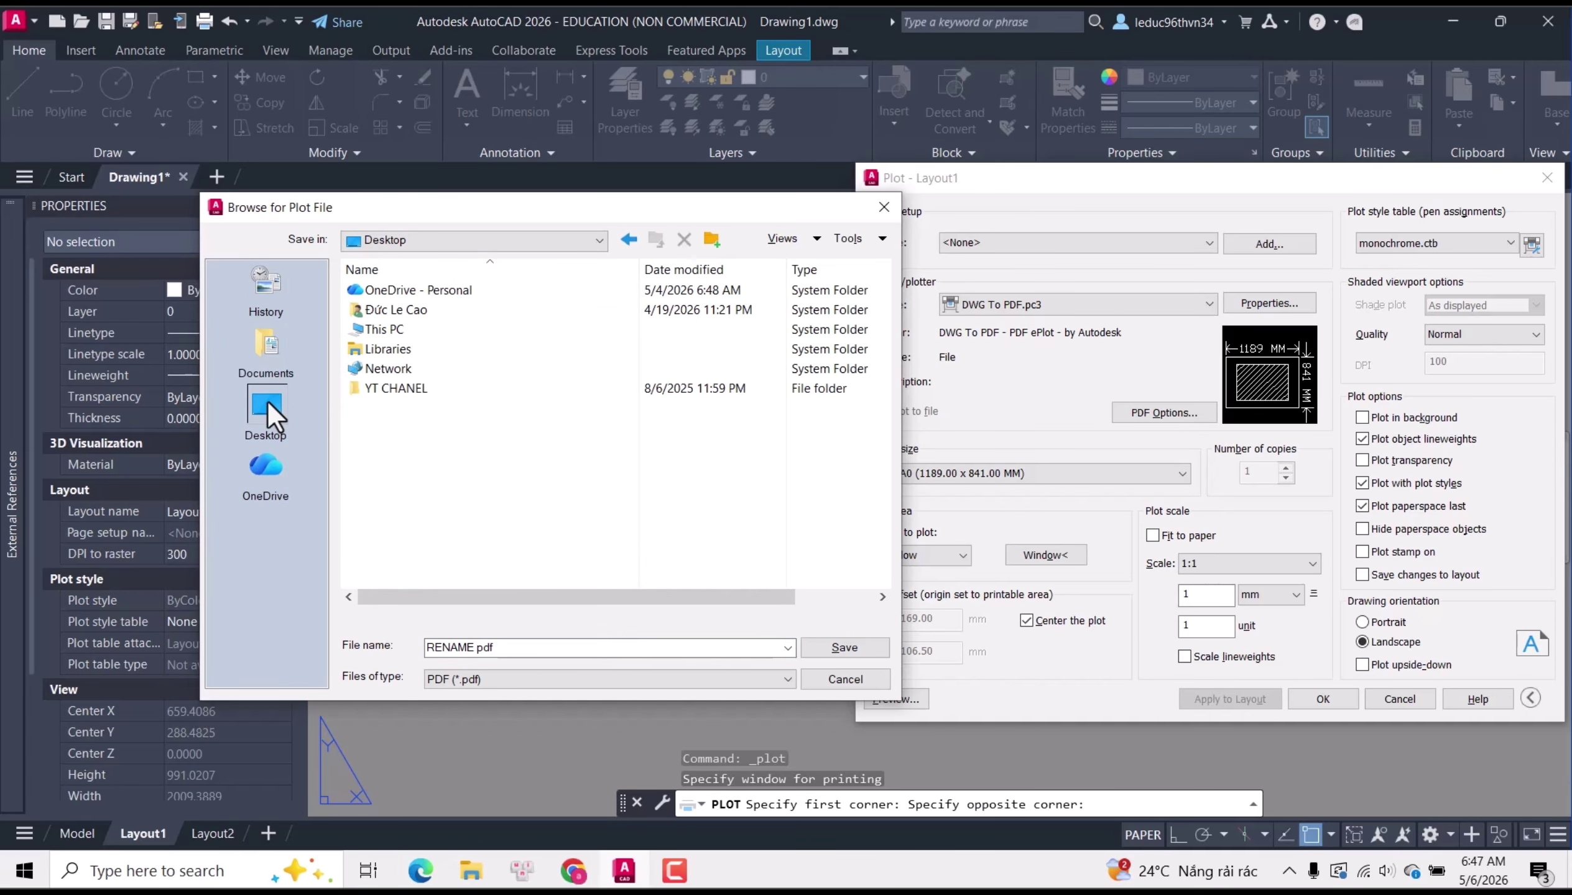
{"action": "double_click", "coordinate": [400, 330]}
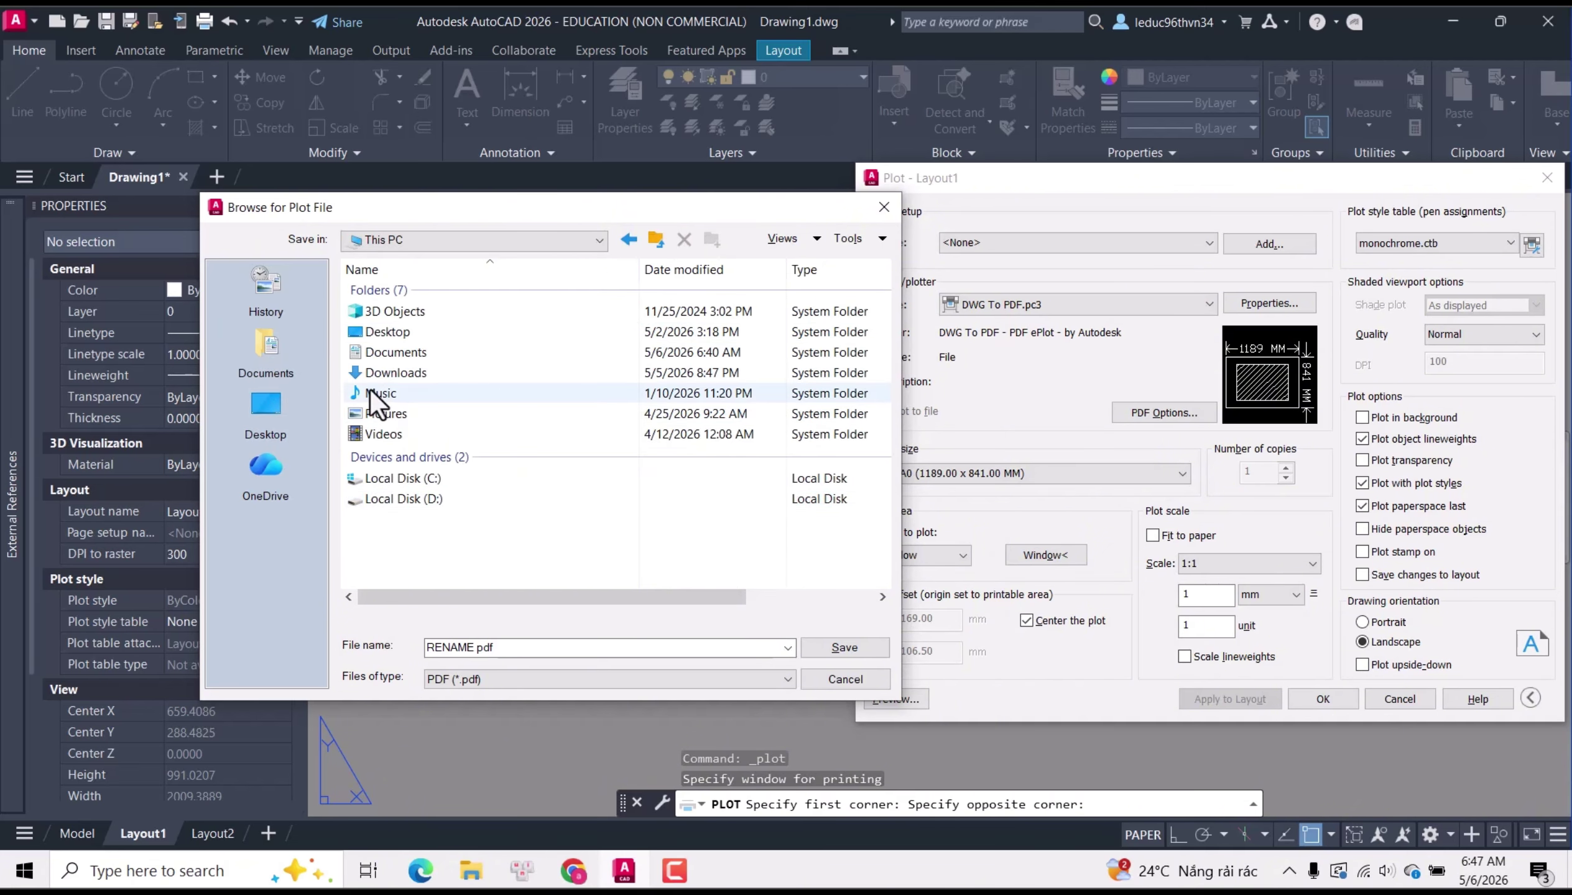
{"action": "double_click", "coordinate": [381, 373]}
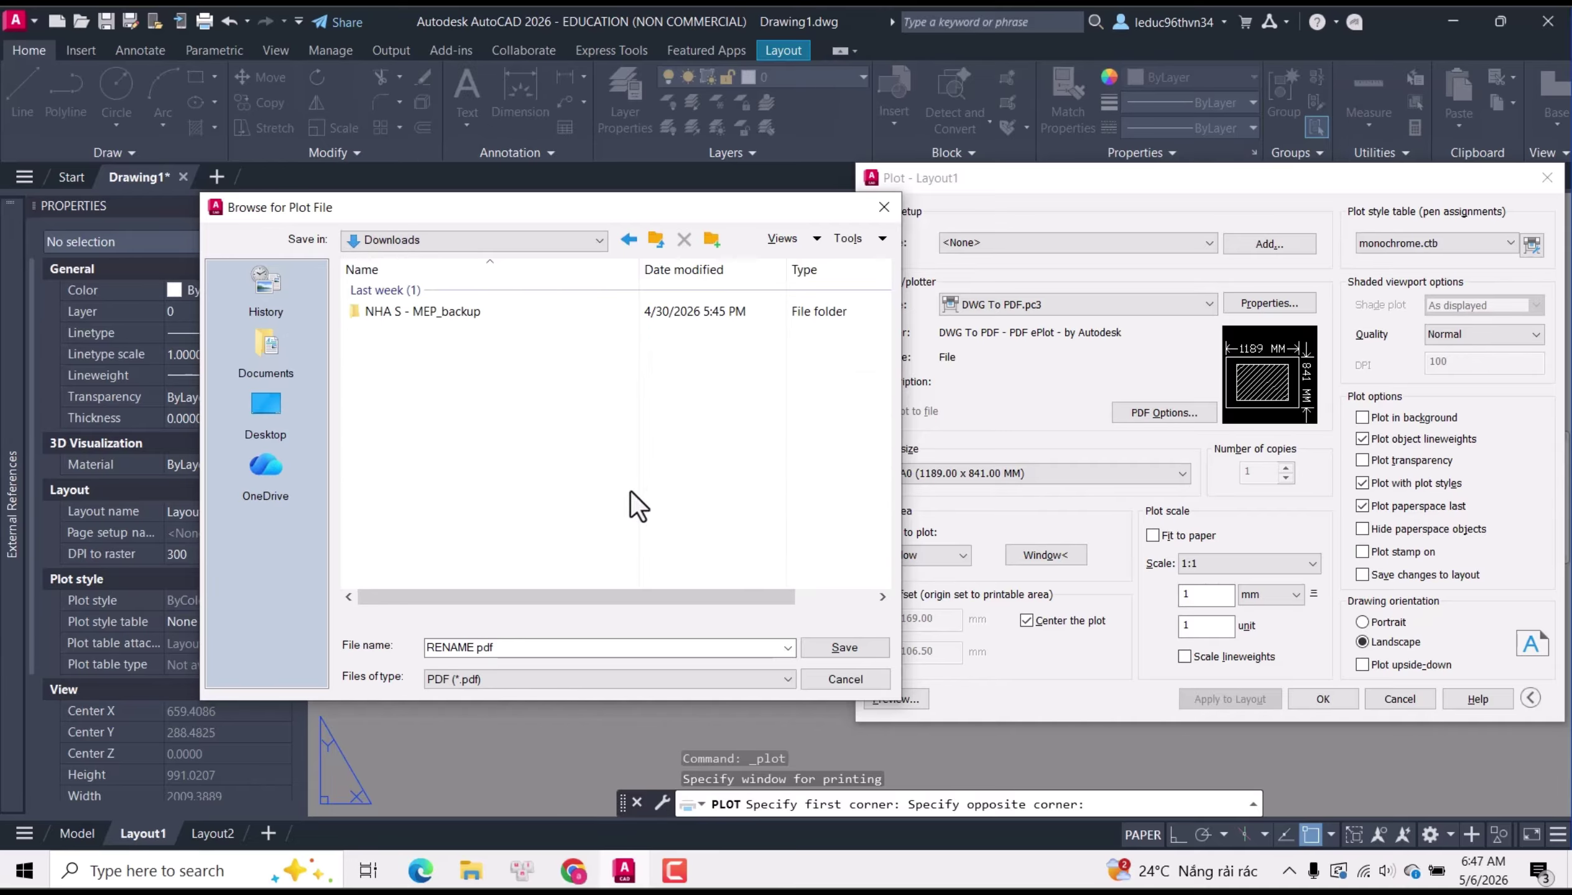
{"action": "left_click", "coordinate": [827, 642]}
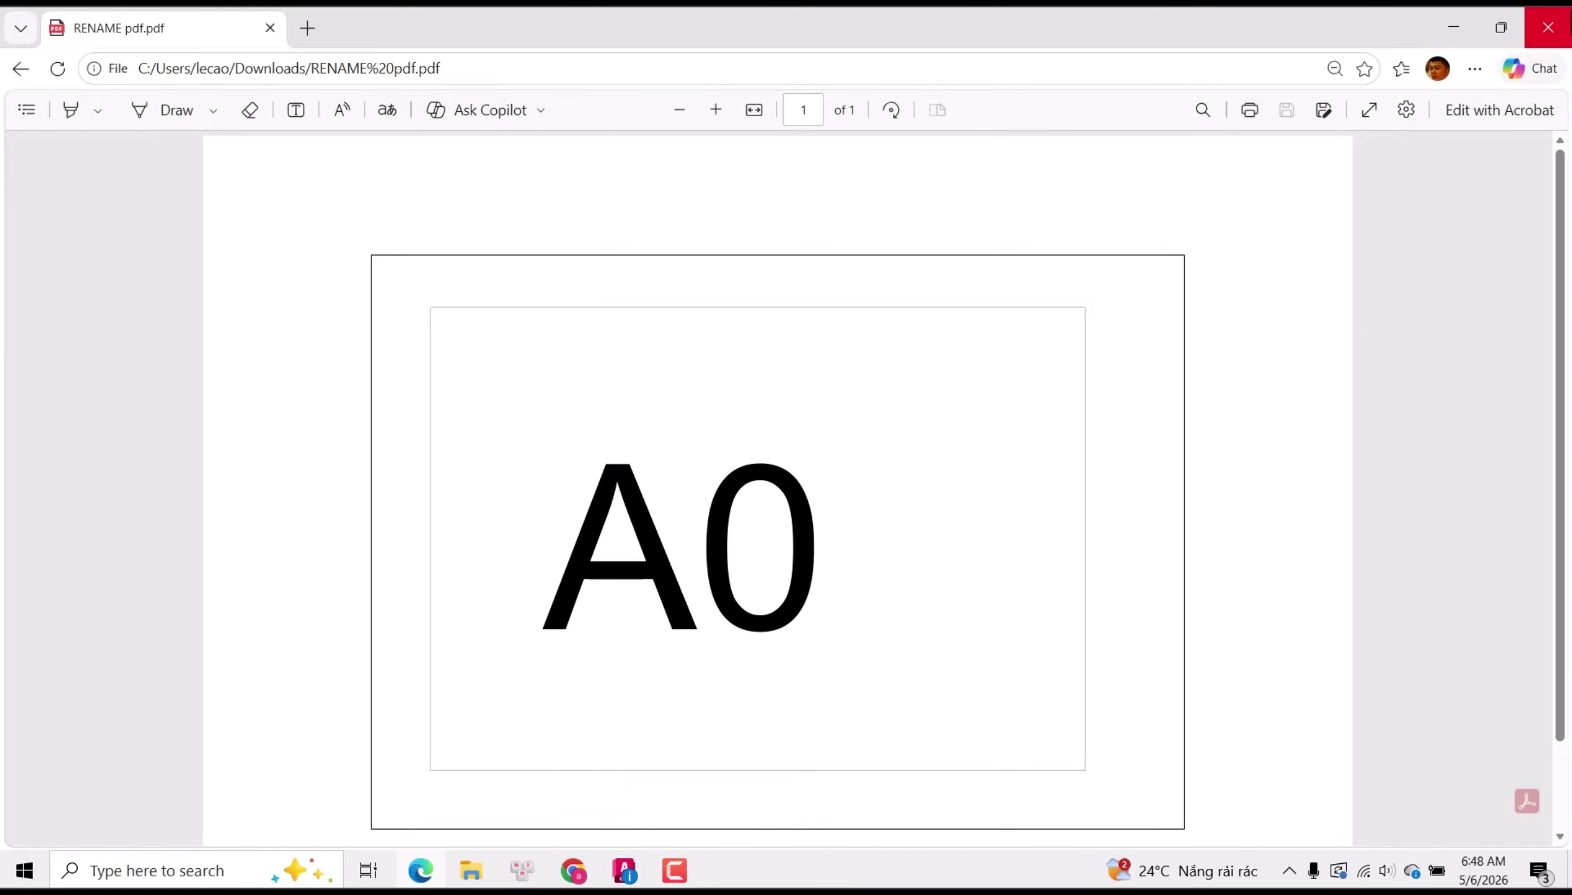
{"action": "left_click", "coordinate": [1547, 25]}
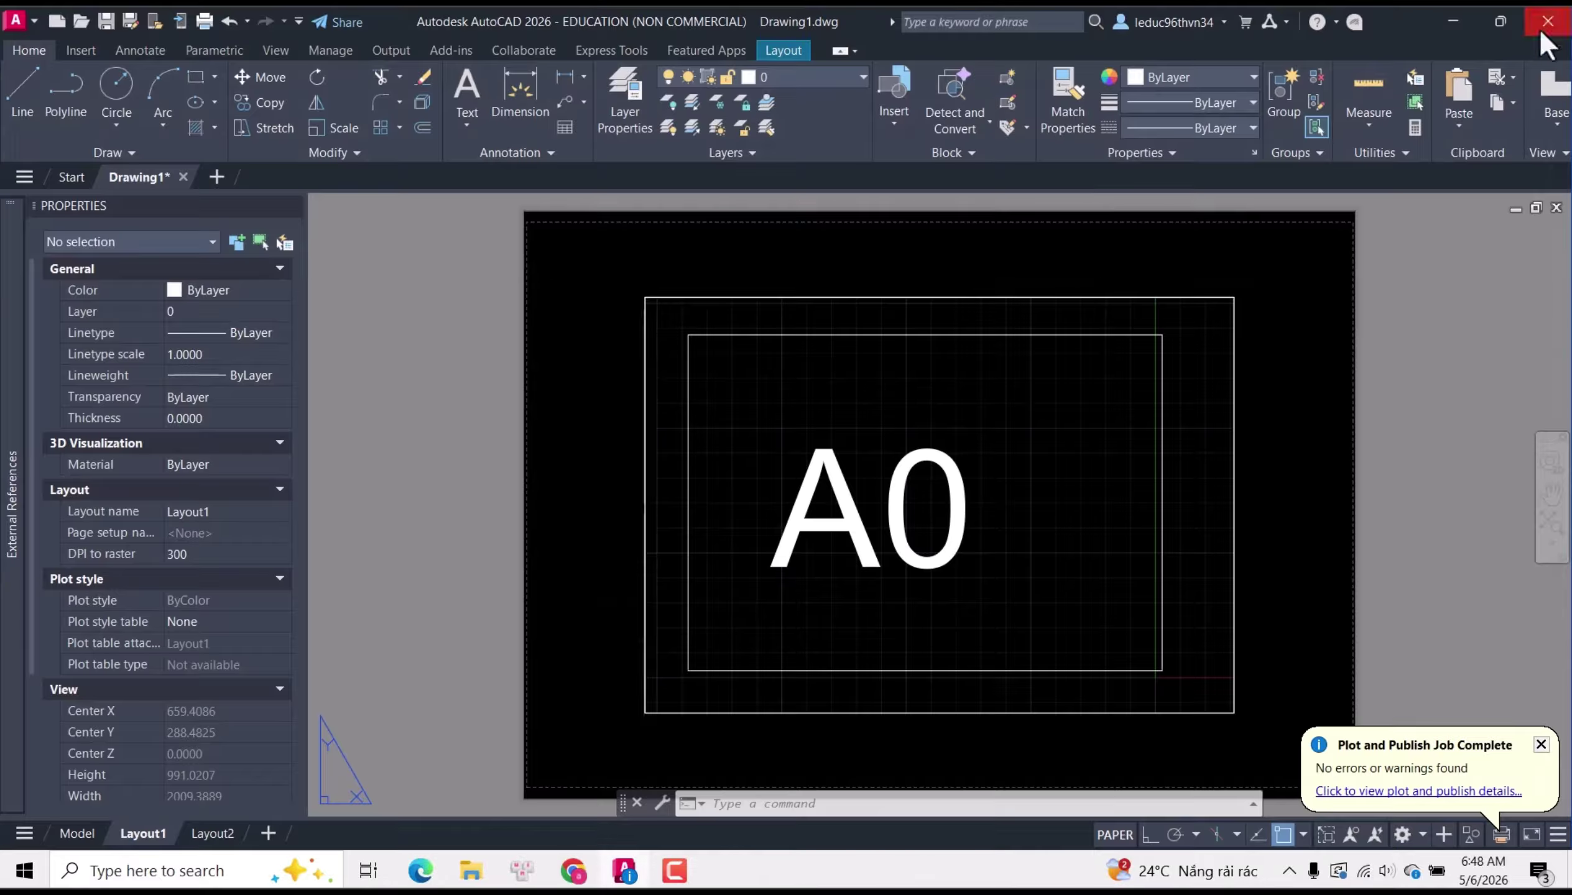
Reopen the Plot settings, pick the plot window again around the outer frame, and preview the plot.
{"action": "scroll", "coordinate": [860, 412], "scroll_direction": "down", "scroll_amount": 1}
{"action": "middle_click_drag", "start_coordinate": [812, 410], "coordinate": [840, 395]}
{"action": "key", "text": "ctrl+p"}
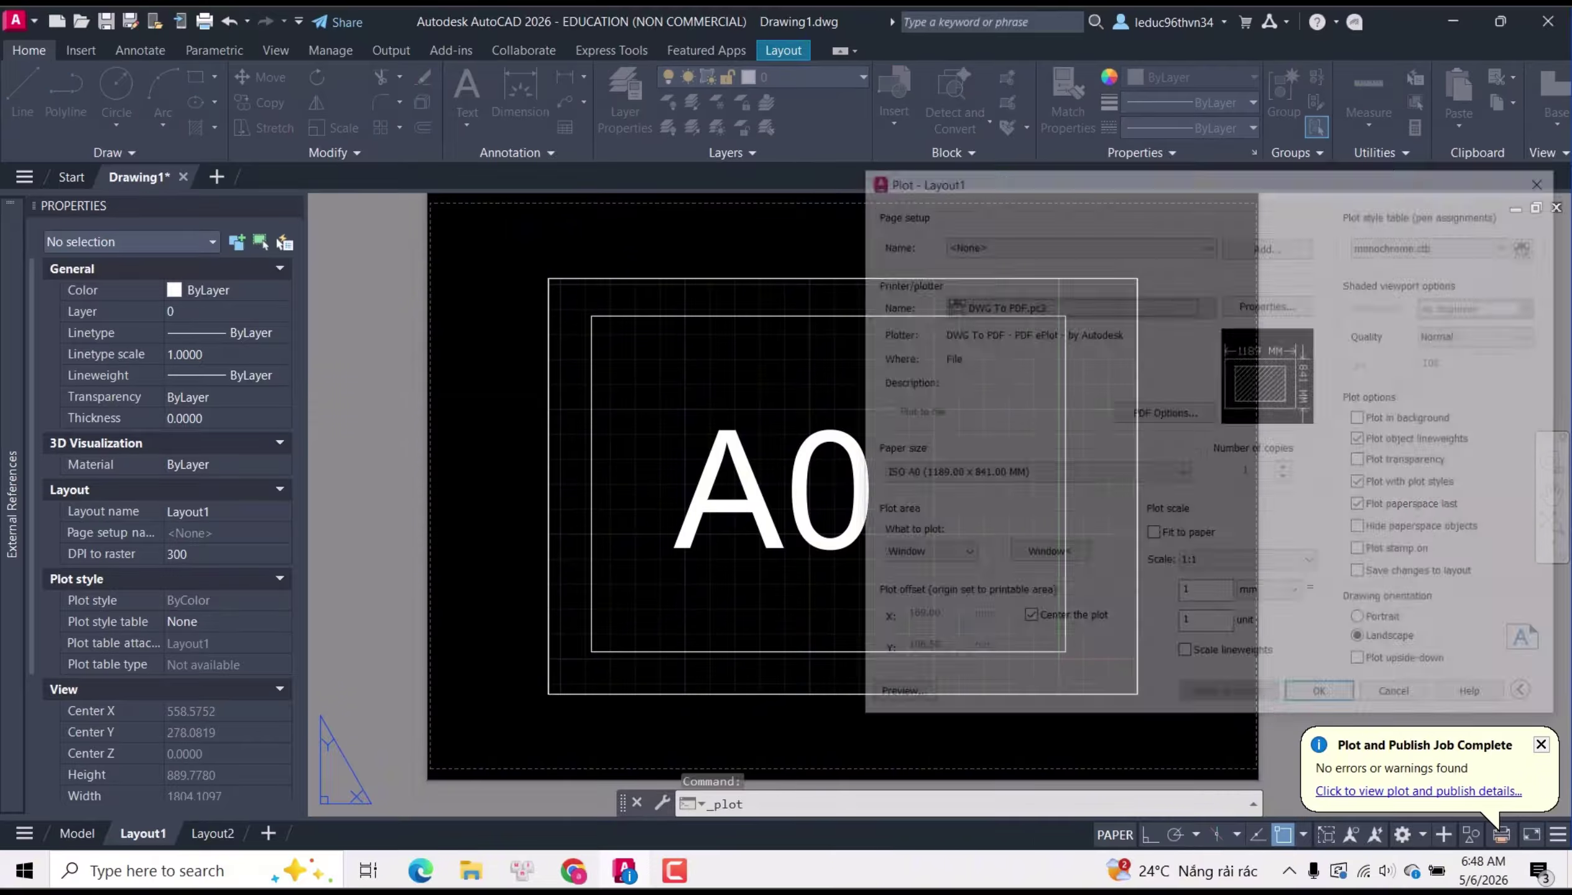
{"action": "left_click", "coordinate": [1023, 556]}
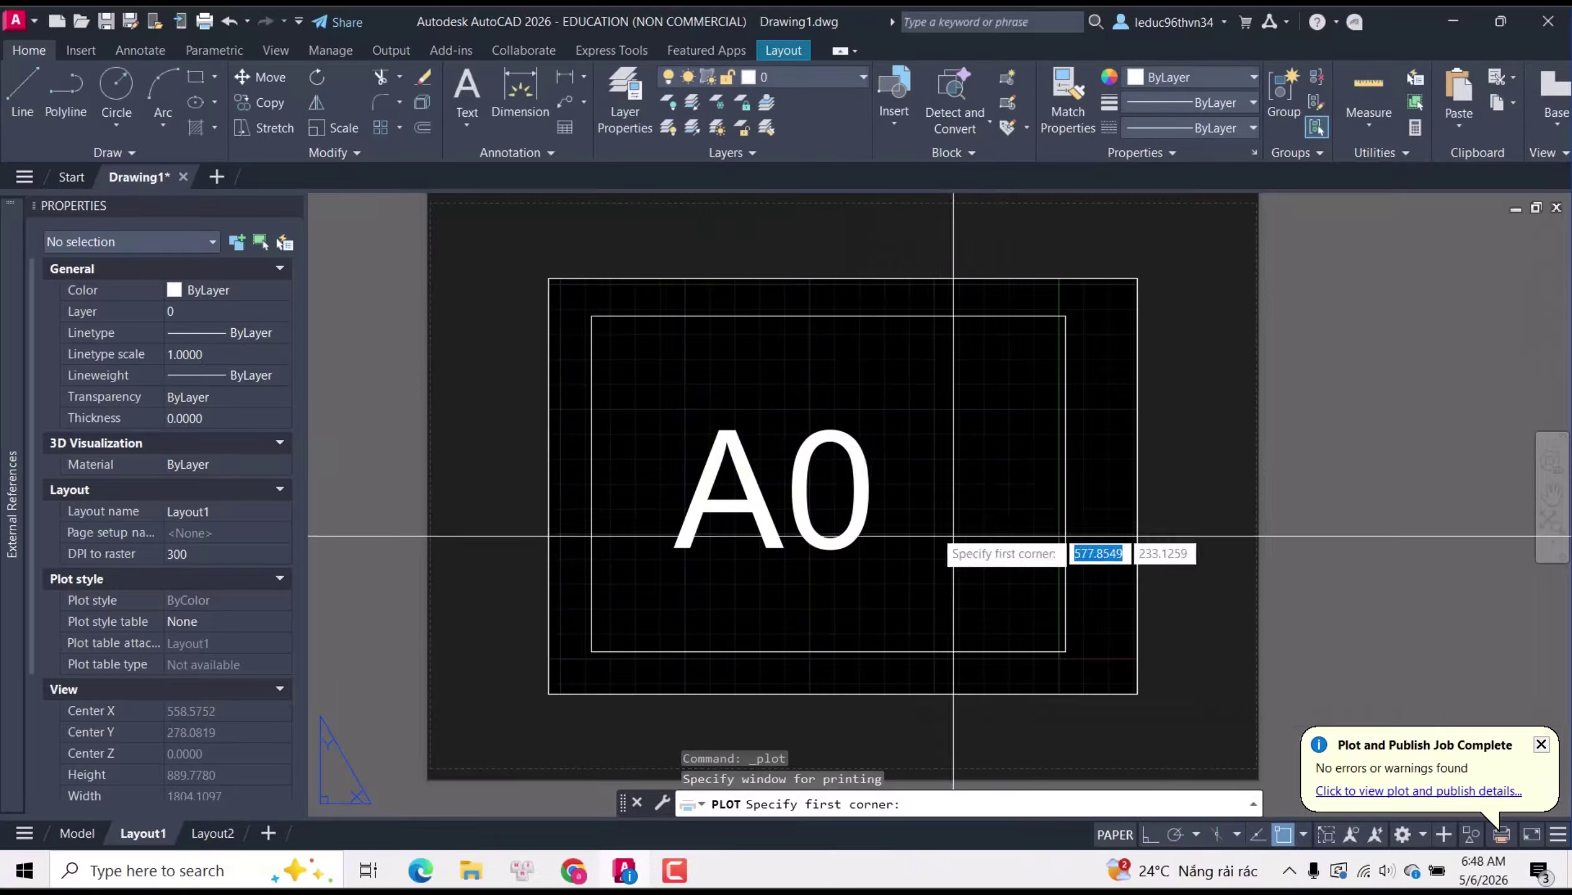
{"action": "left_click", "coordinate": [549, 278]}
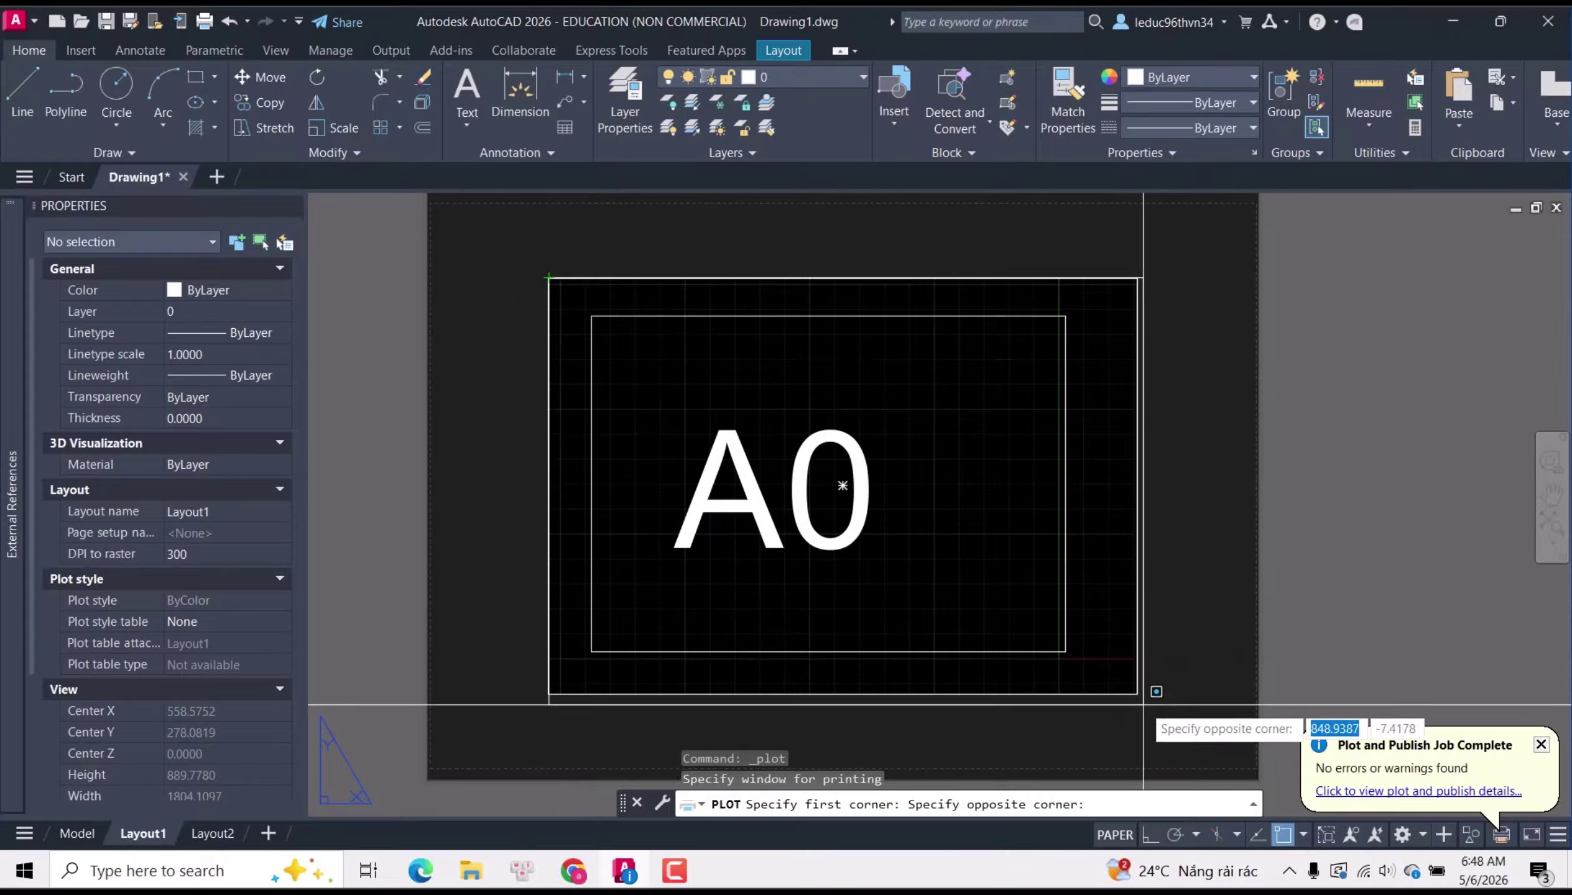
{"action": "left_click", "coordinate": [1137, 694]}
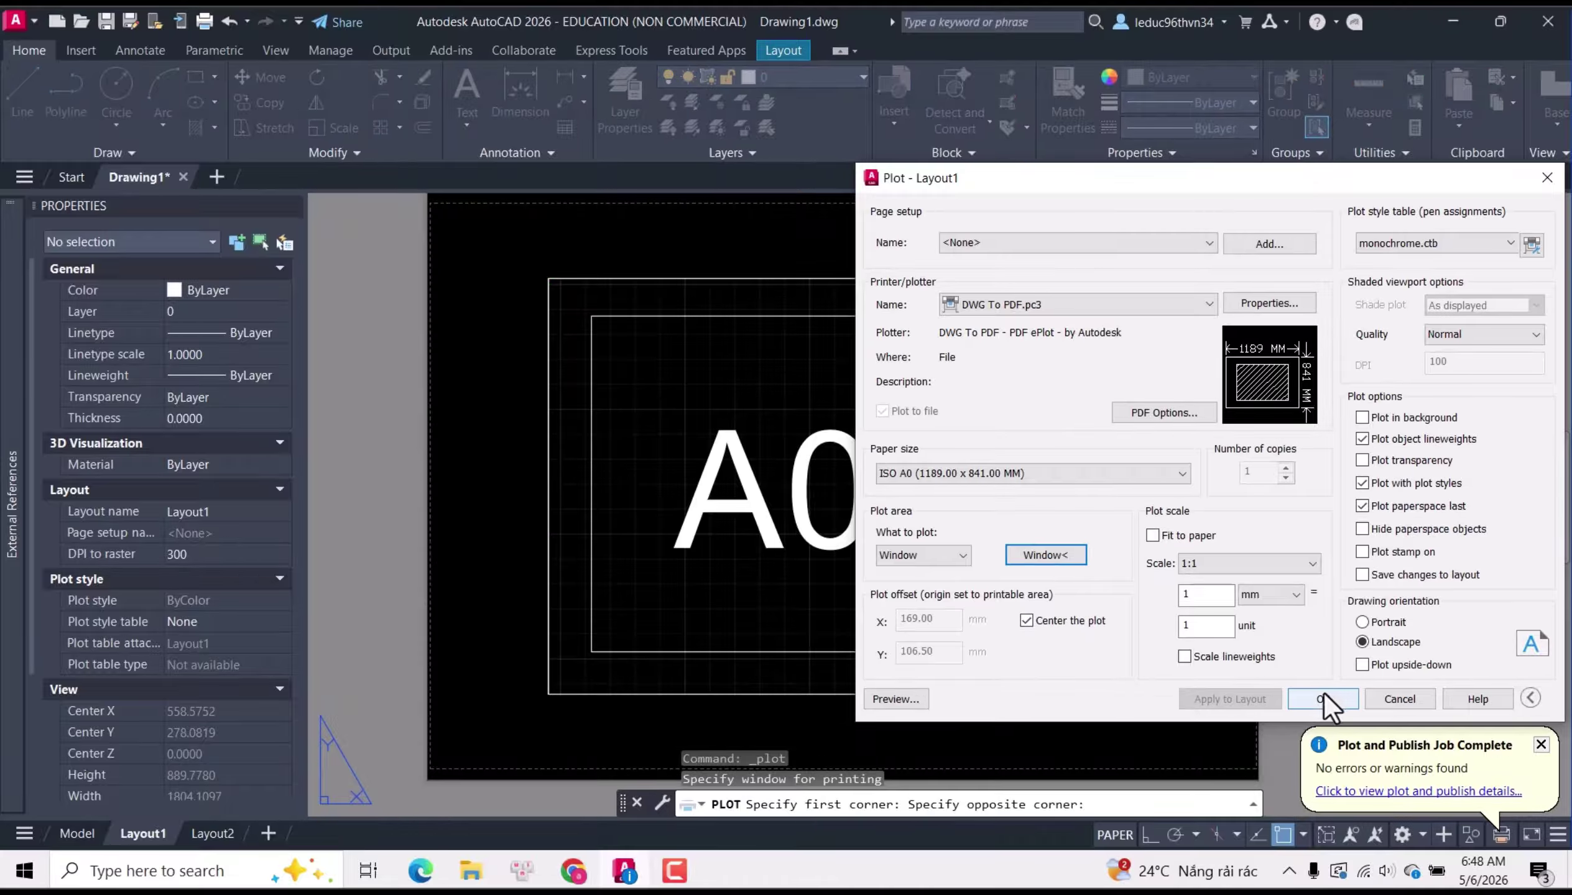
{"action": "left_click", "coordinate": [922, 697]}
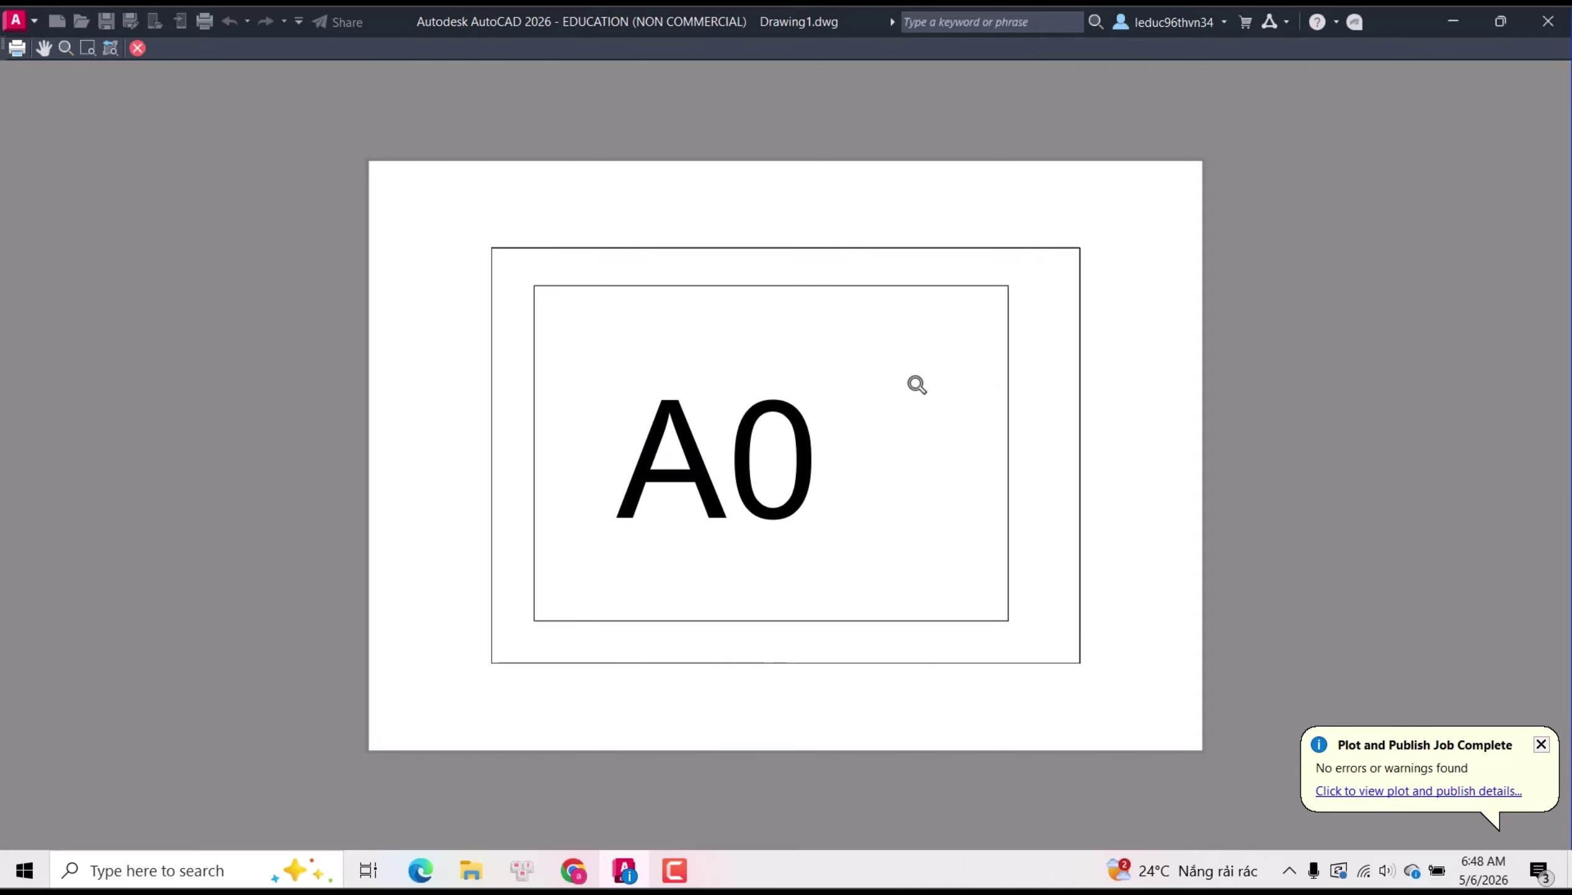
{"action": "left_click", "coordinate": [139, 48]}
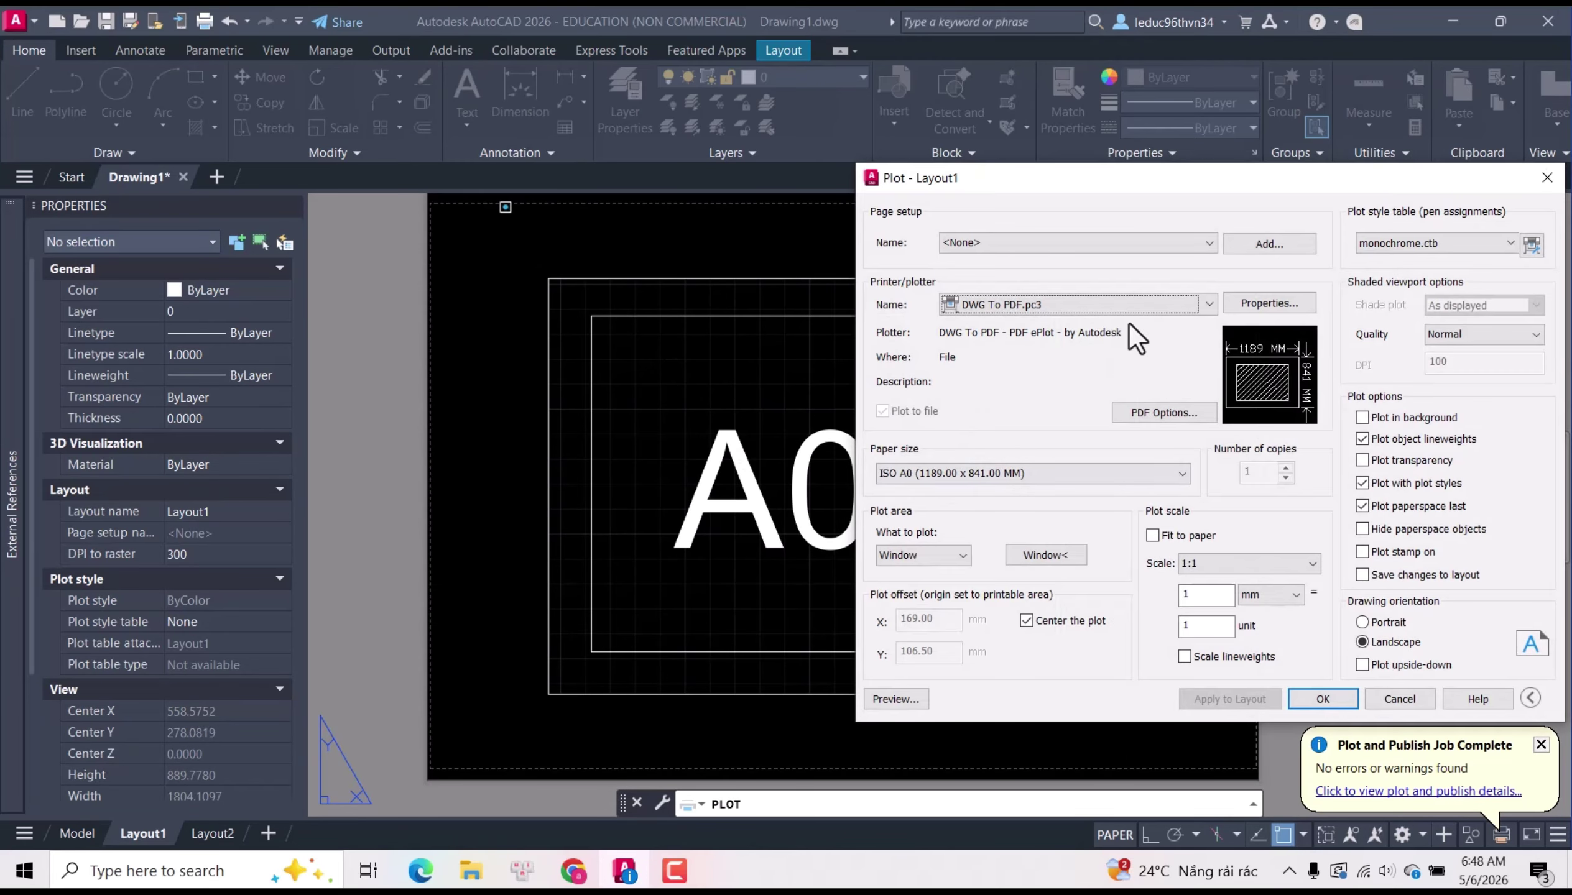
Change the plot area to Layout and apply it to the layout.
{"action": "left_click_drag", "start_coordinate": [1264, 193], "coordinate": [1227, 172]}
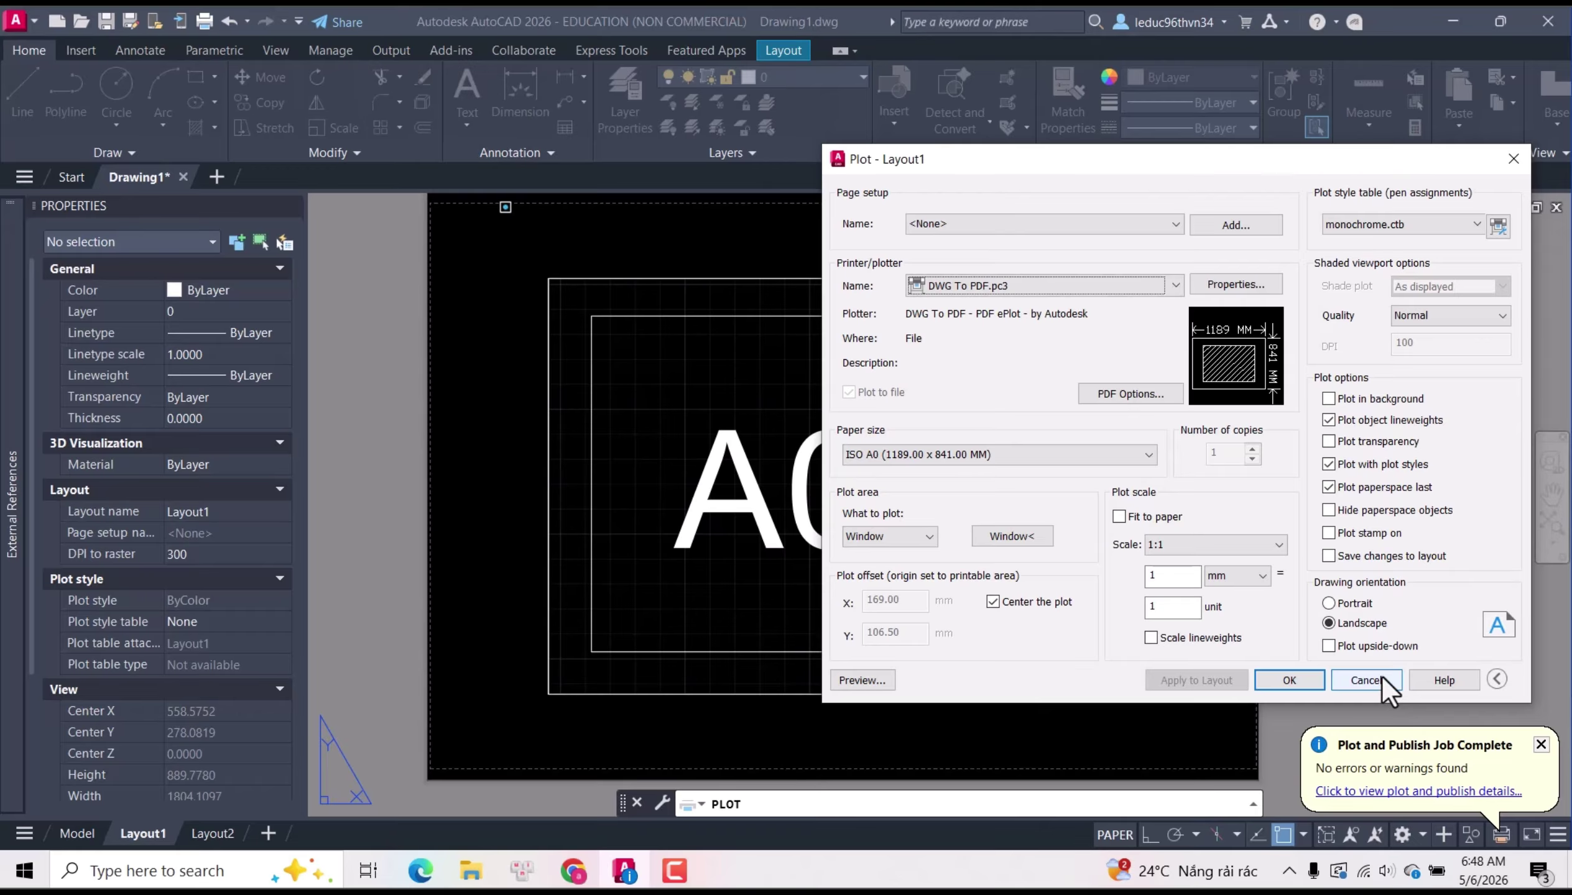
{"action": "left_click", "coordinate": [928, 537]}
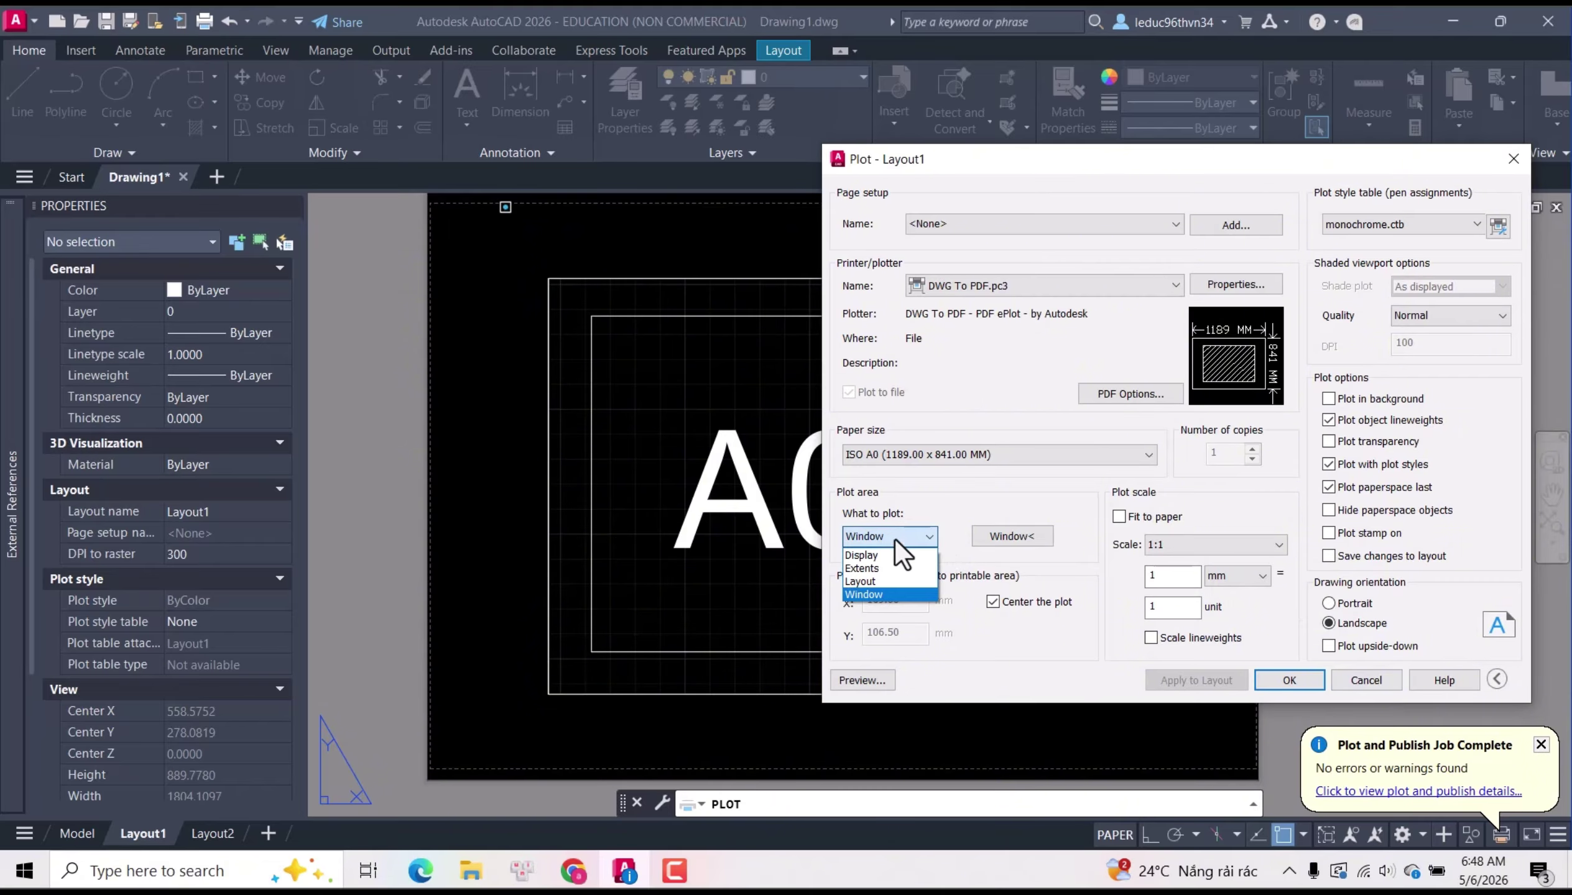
{"action": "left_click", "coordinate": [885, 581]}
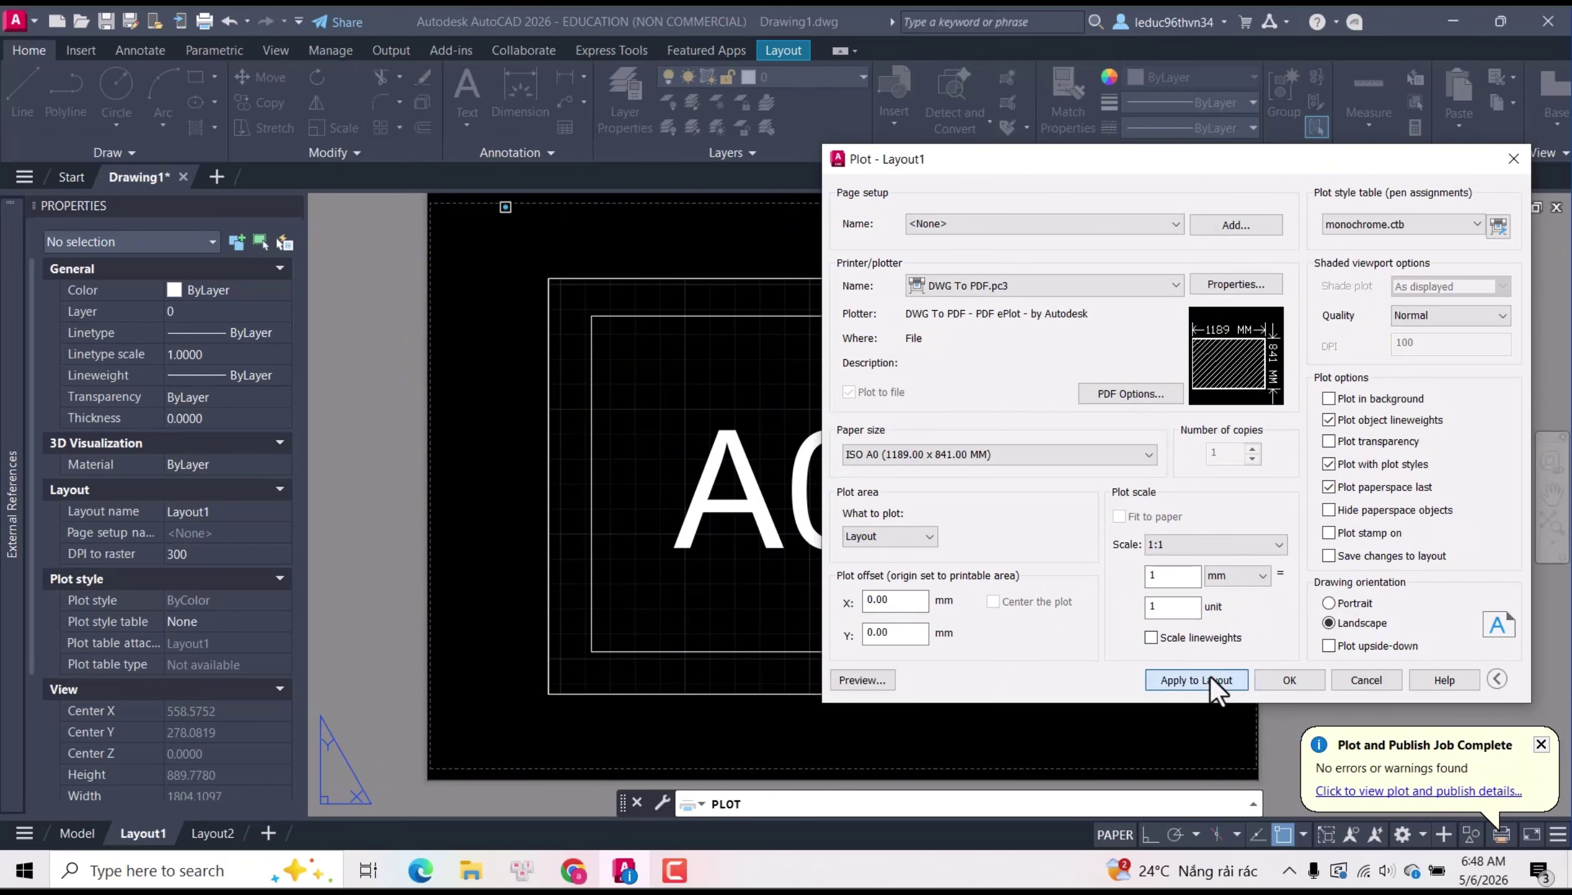
{"action": "left_click", "coordinate": [1210, 676]}
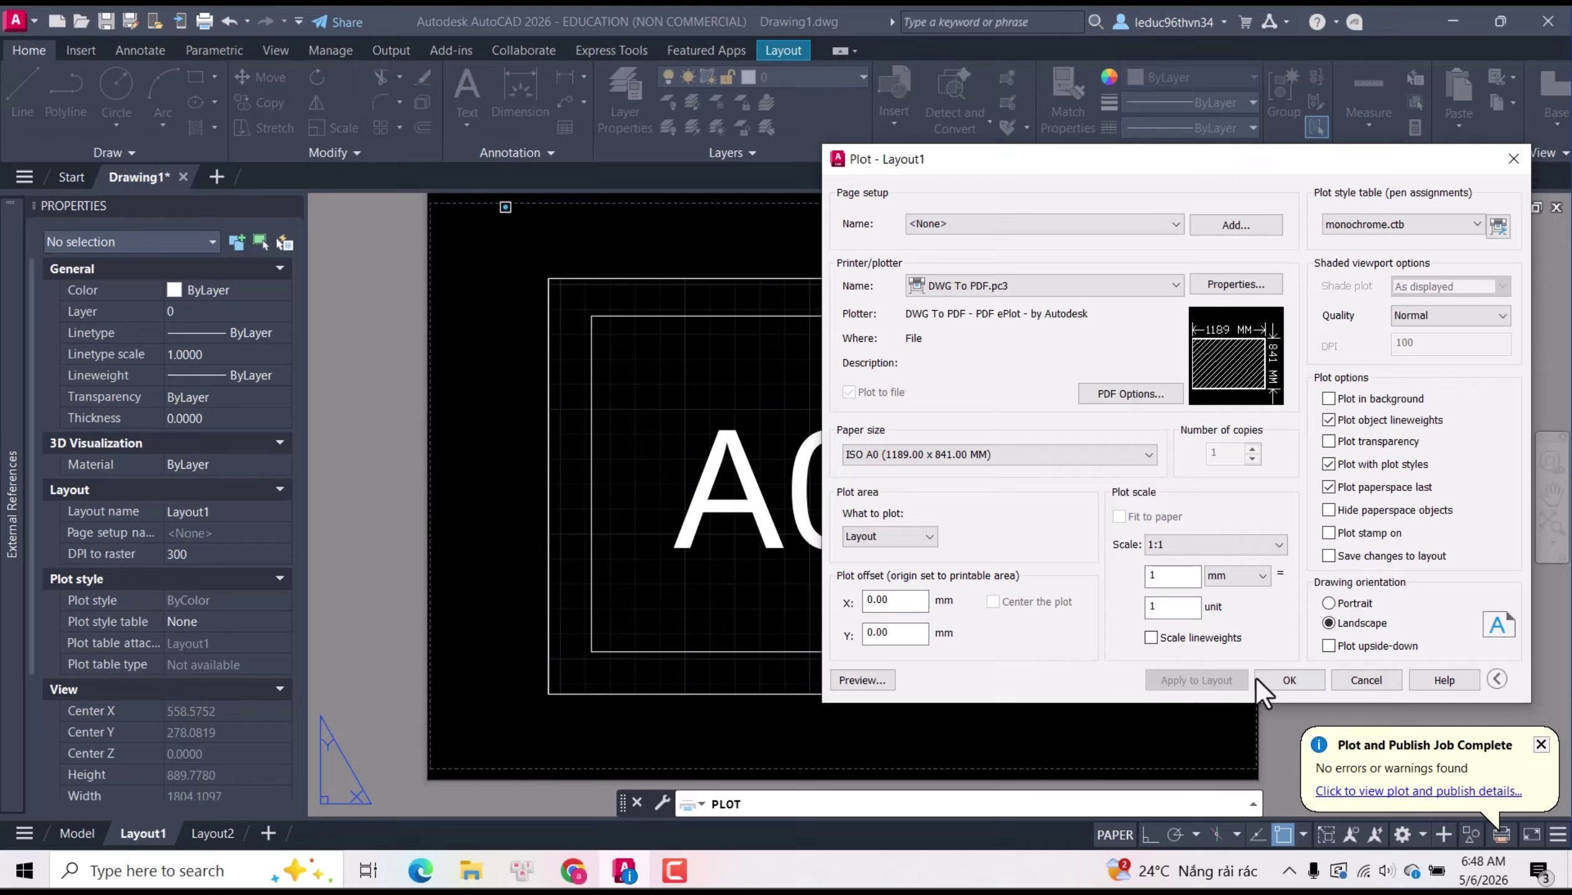
Preview Layout1's plot with the Layout plot area, and leave the Plot settings without plotting.
{"action": "left_click", "coordinate": [893, 681]}
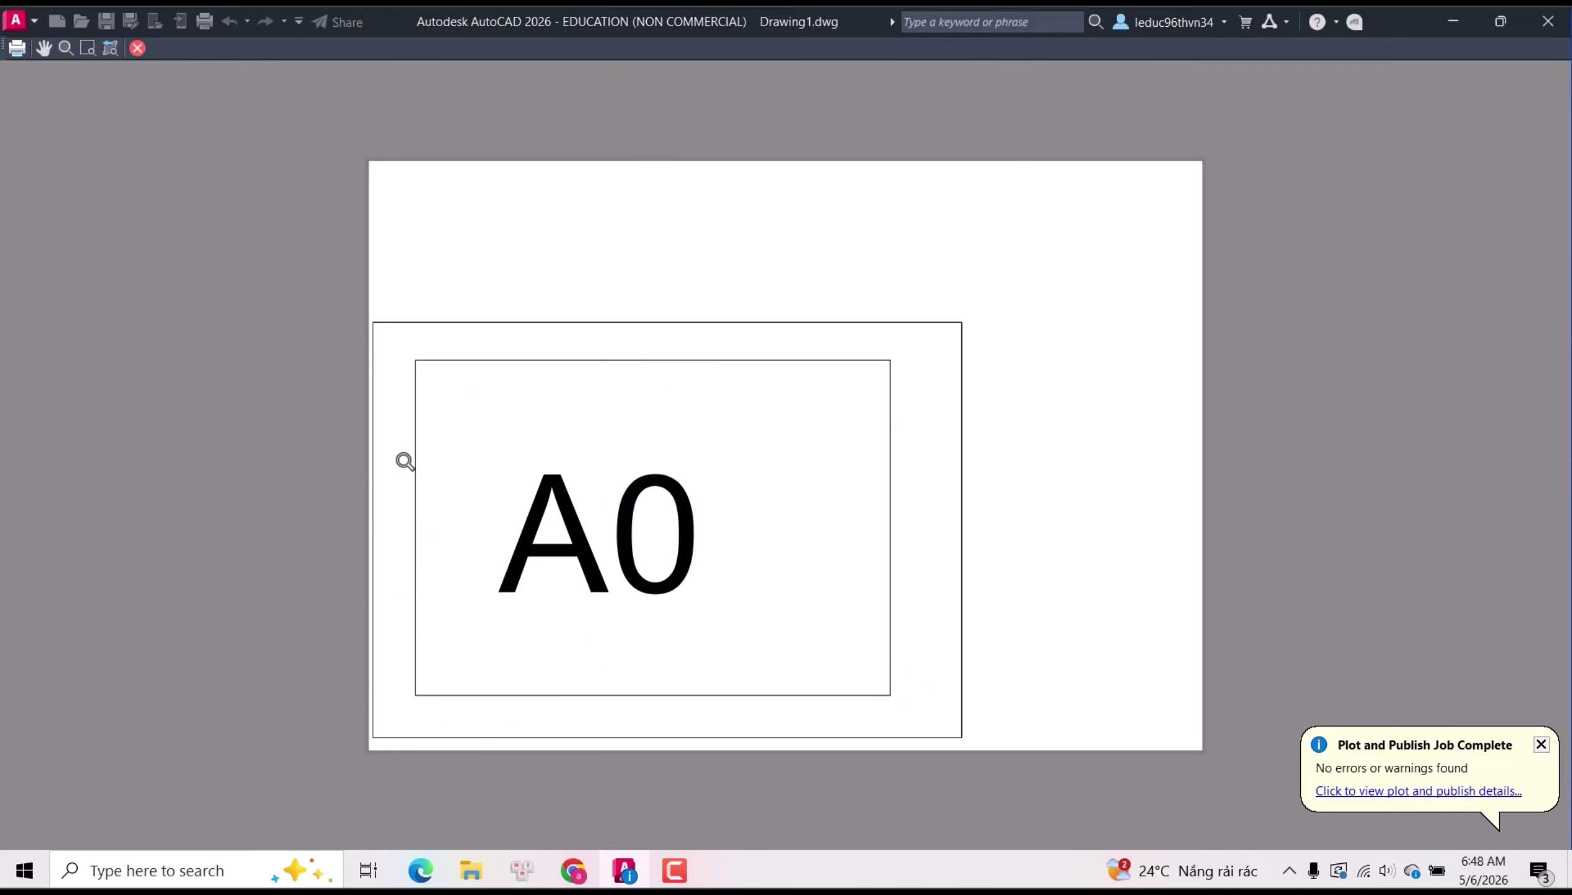
{"action": "left_click", "coordinate": [138, 48]}
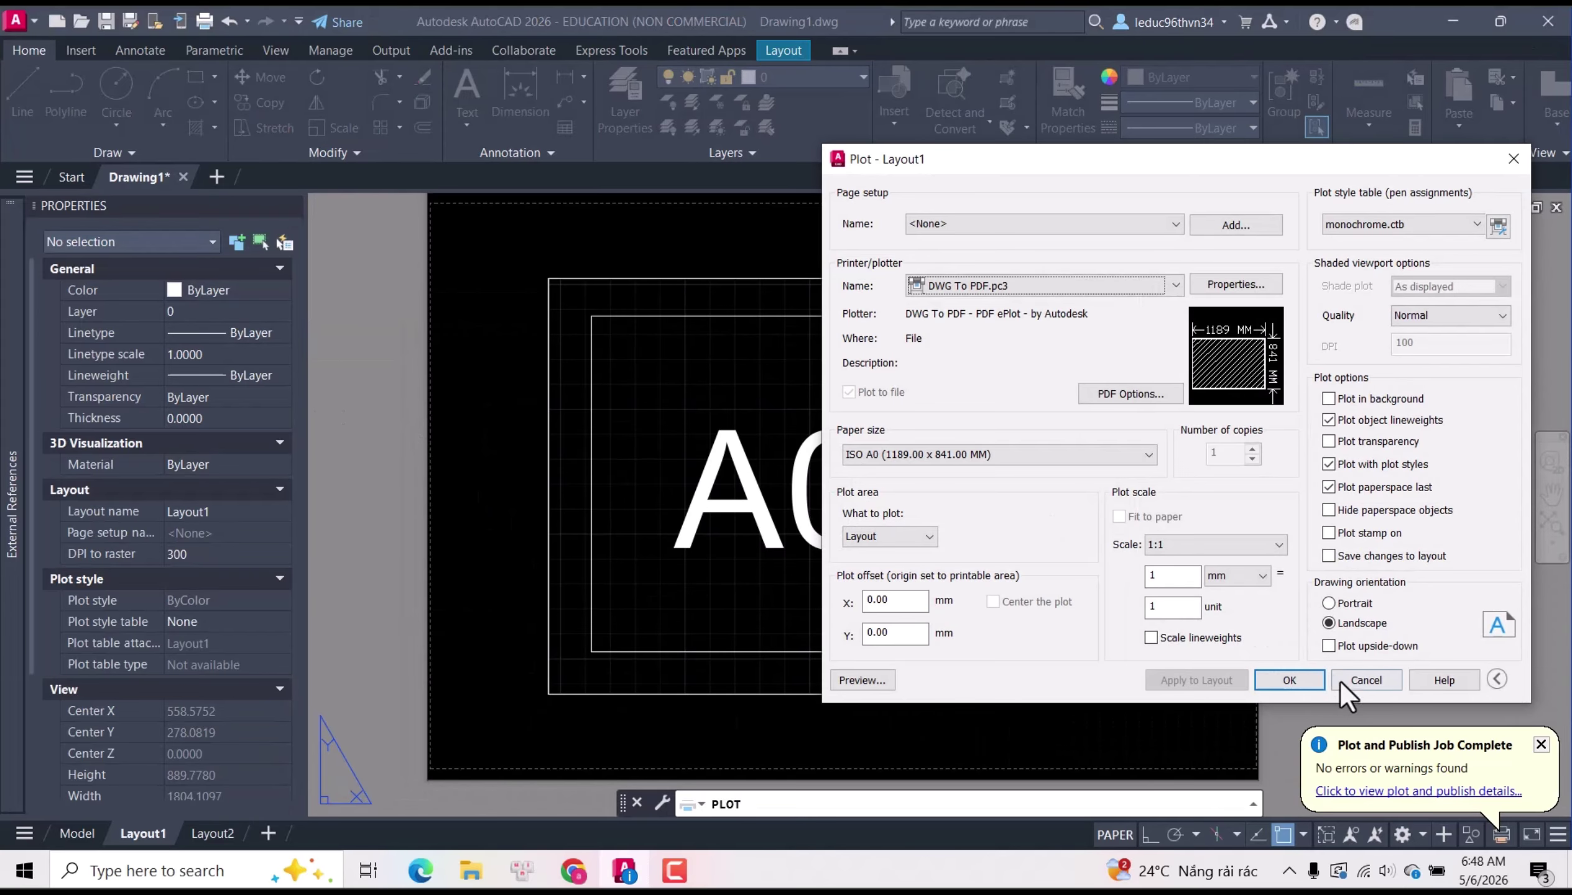
{"action": "left_click", "coordinate": [1360, 685]}
Switch to Layout2, open its Plot settings and set the plotter to DWG To PDF.pc3.
{"action": "left_click", "coordinate": [212, 834]}
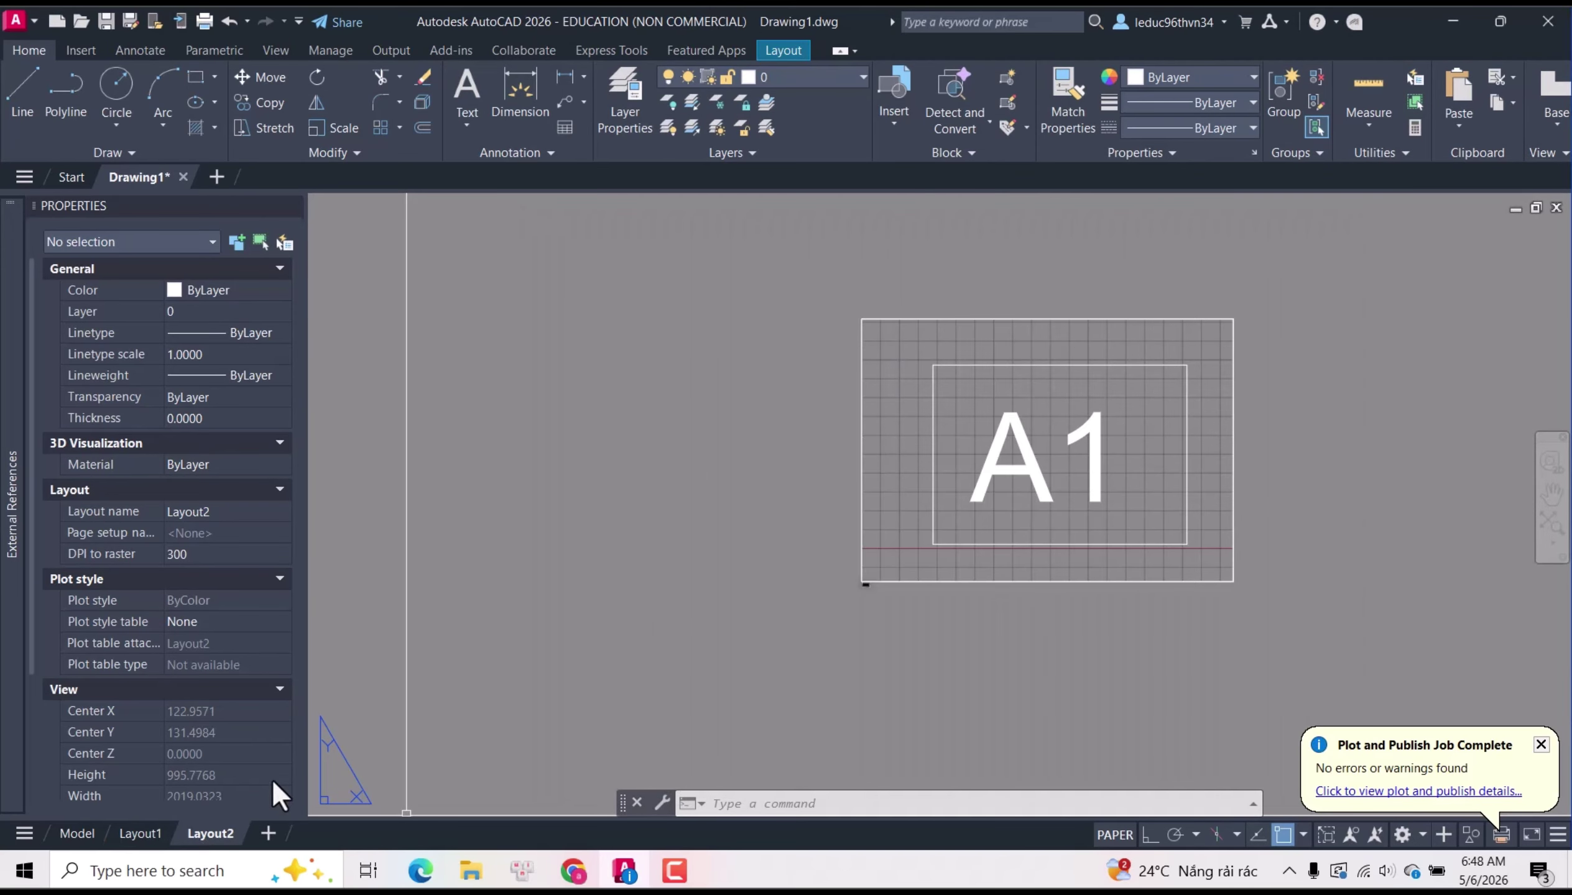
{"action": "middle_click_drag", "start_coordinate": [796, 426], "coordinate": [740, 446]}
{"action": "key", "text": "ctrl+p"}
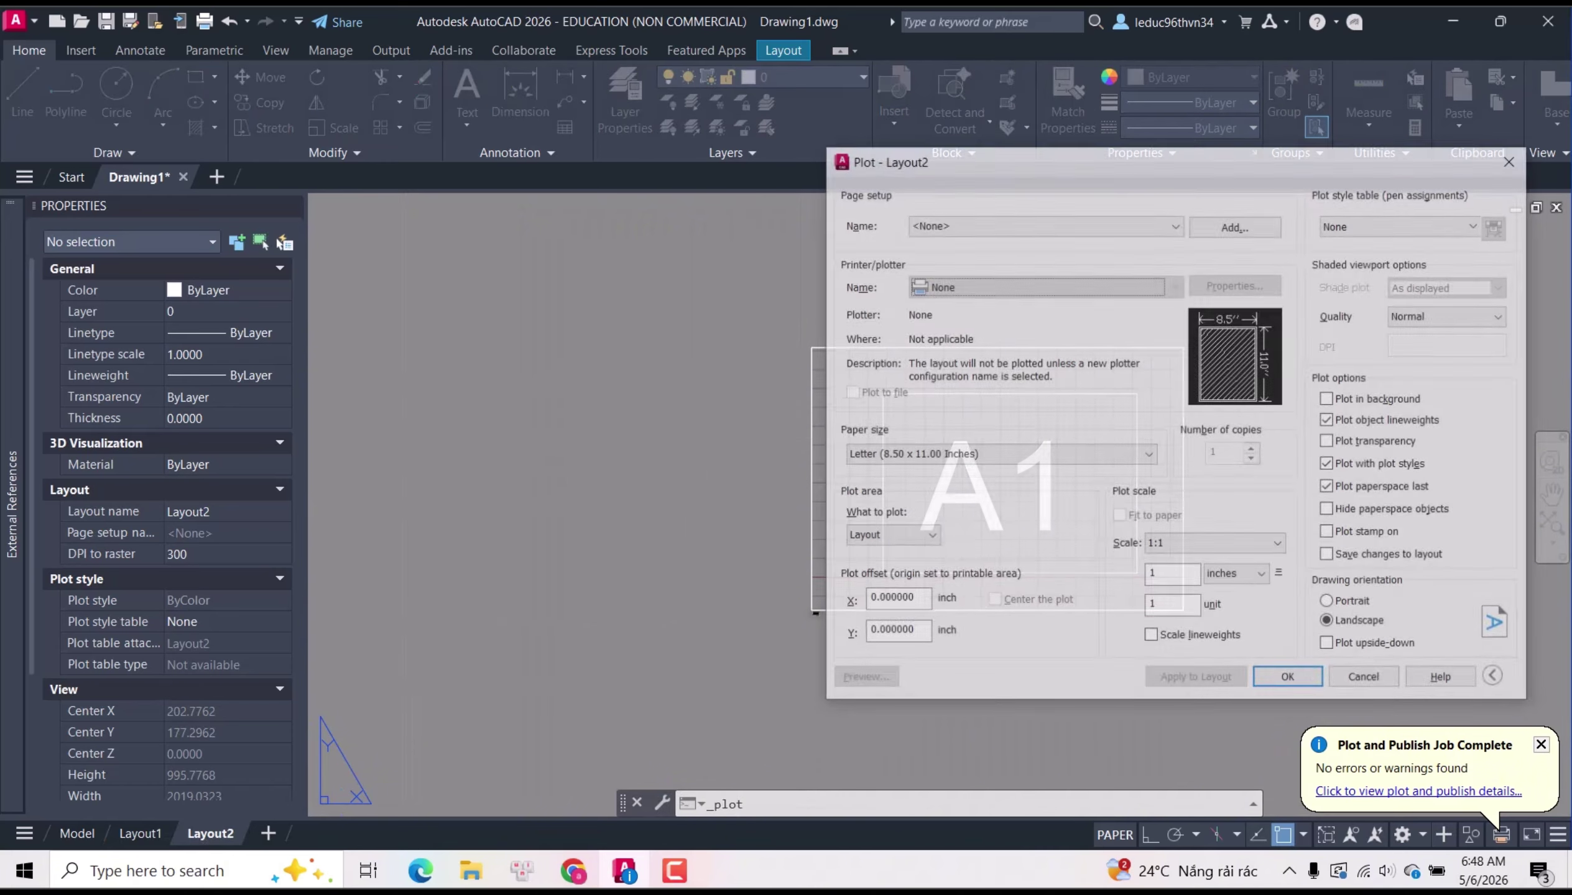
{"action": "left_click", "coordinate": [957, 279]}
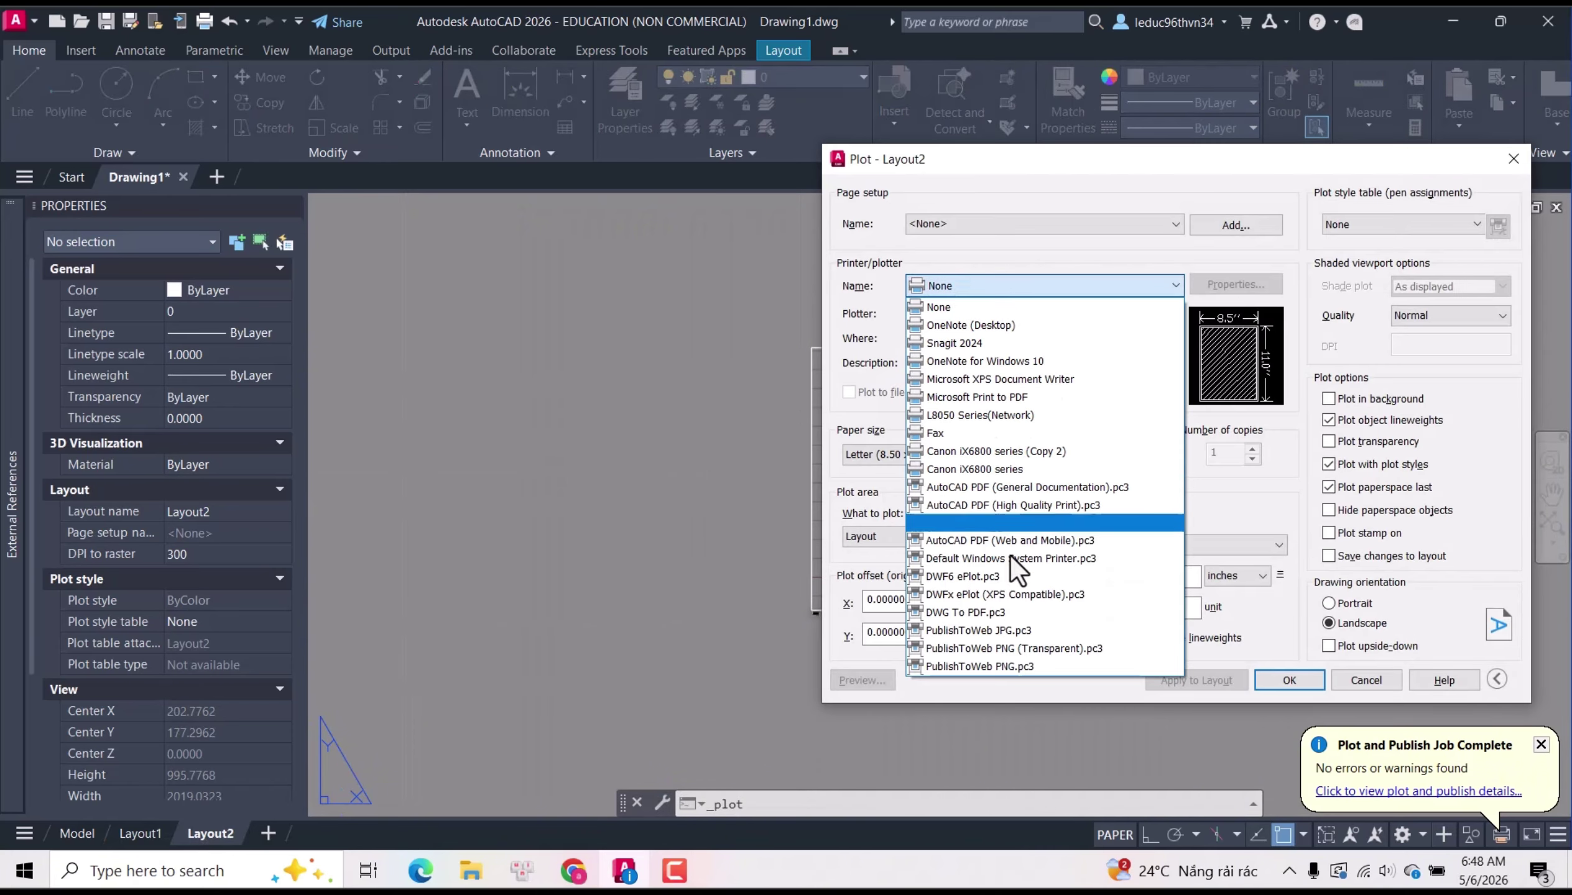
{"action": "left_click", "coordinate": [1004, 614]}
Set Layout2's paper size to ISO A0 (1189.00 x 841.00 MM).
{"action": "left_click", "coordinate": [922, 459]}
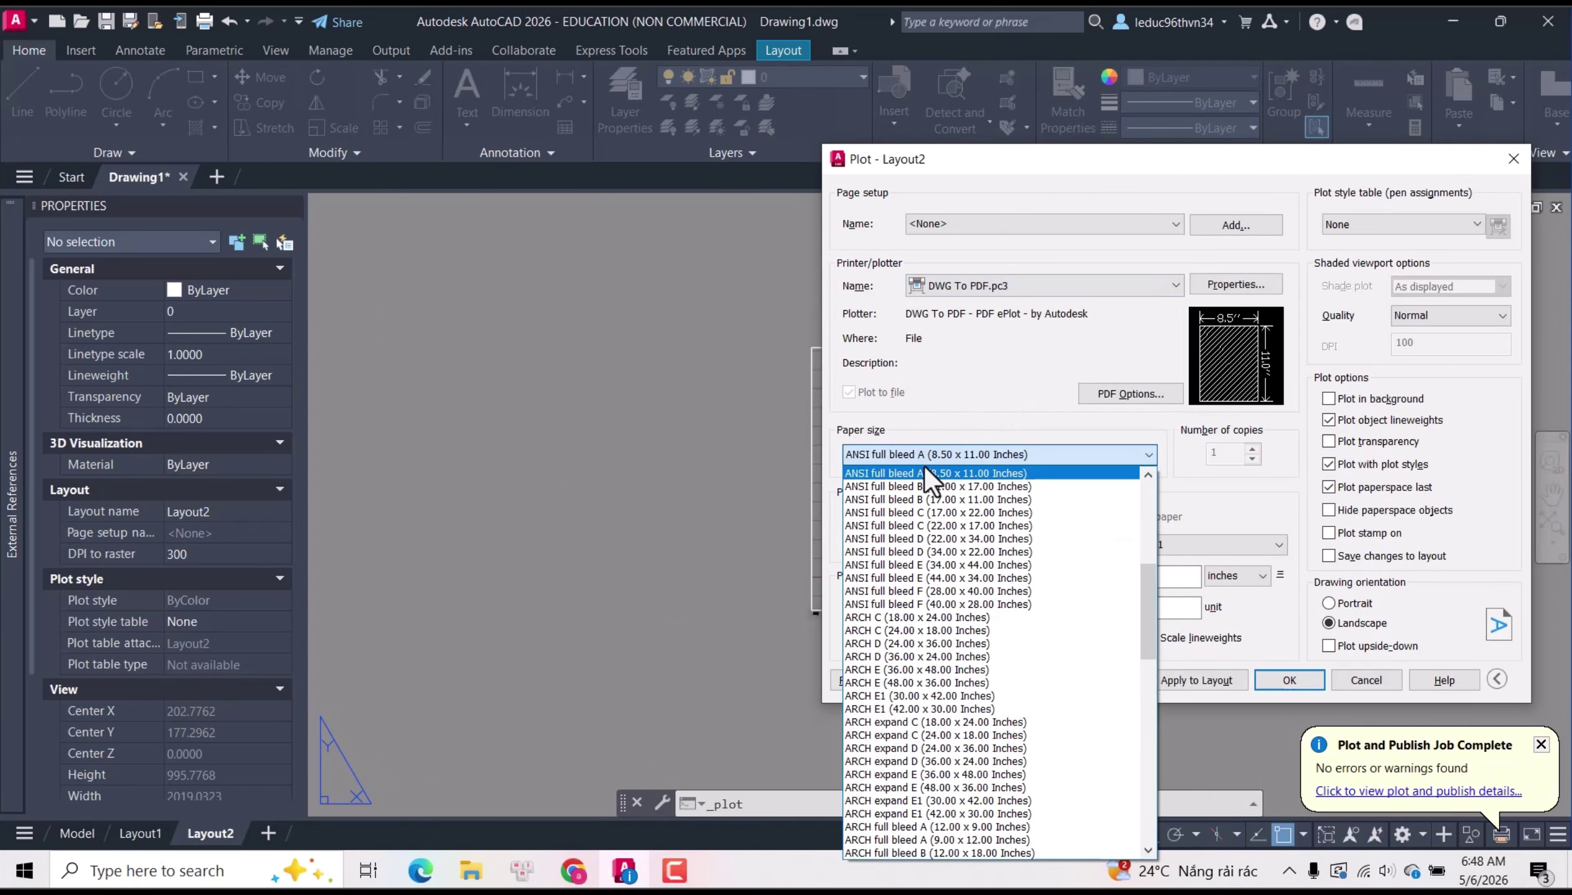
{"action": "scroll", "coordinate": [935, 619], "scroll_direction": "up", "scroll_amount": 2}
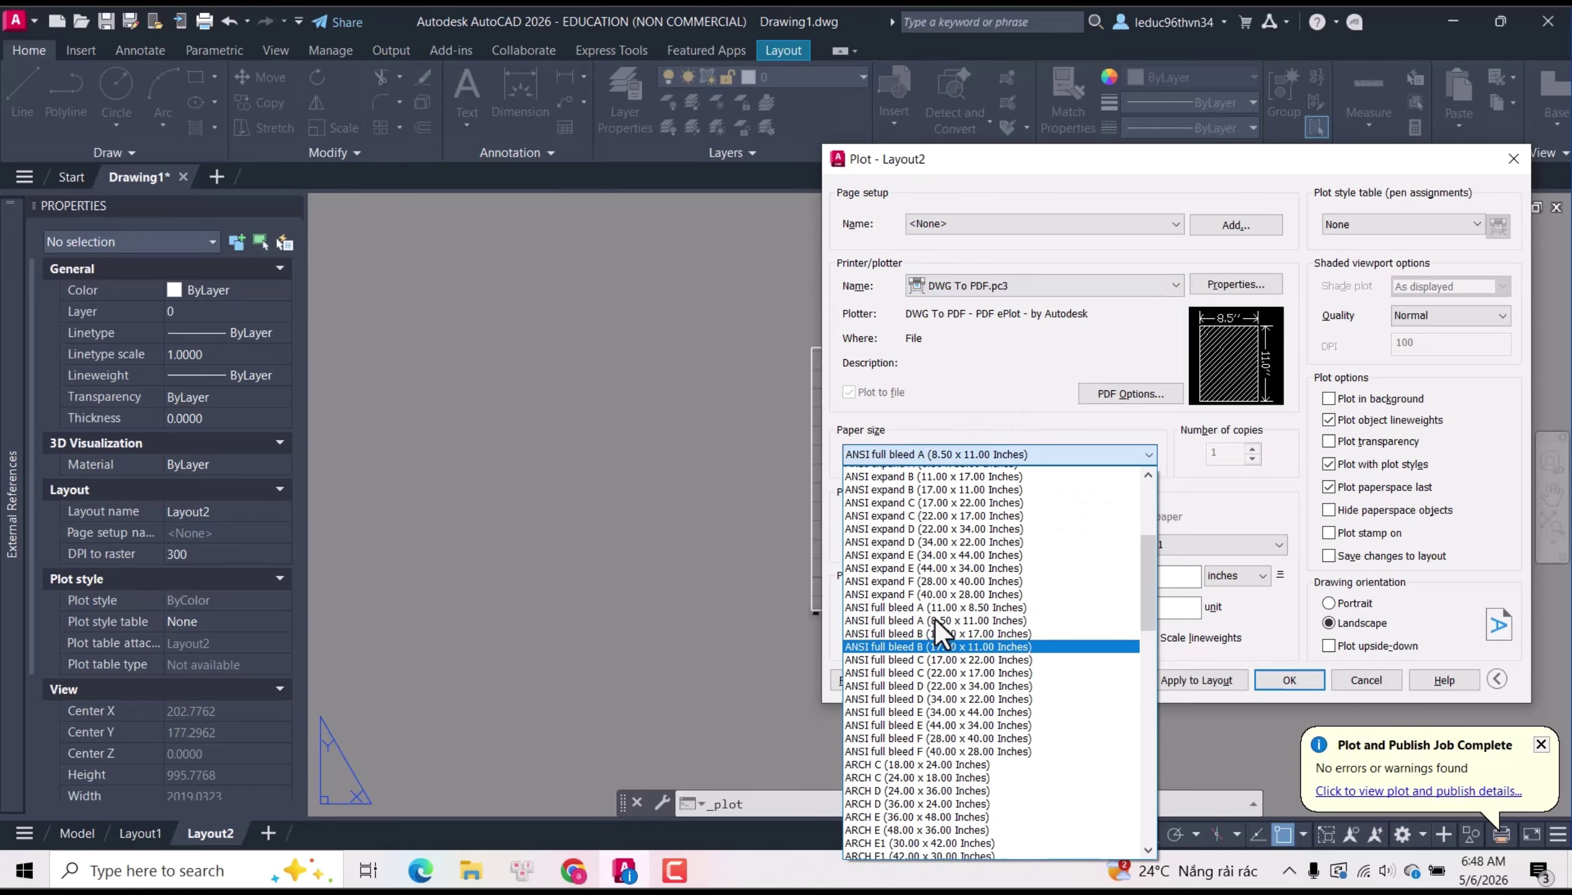
{"action": "scroll", "coordinate": [936, 616], "scroll_direction": "down", "scroll_amount": 4}
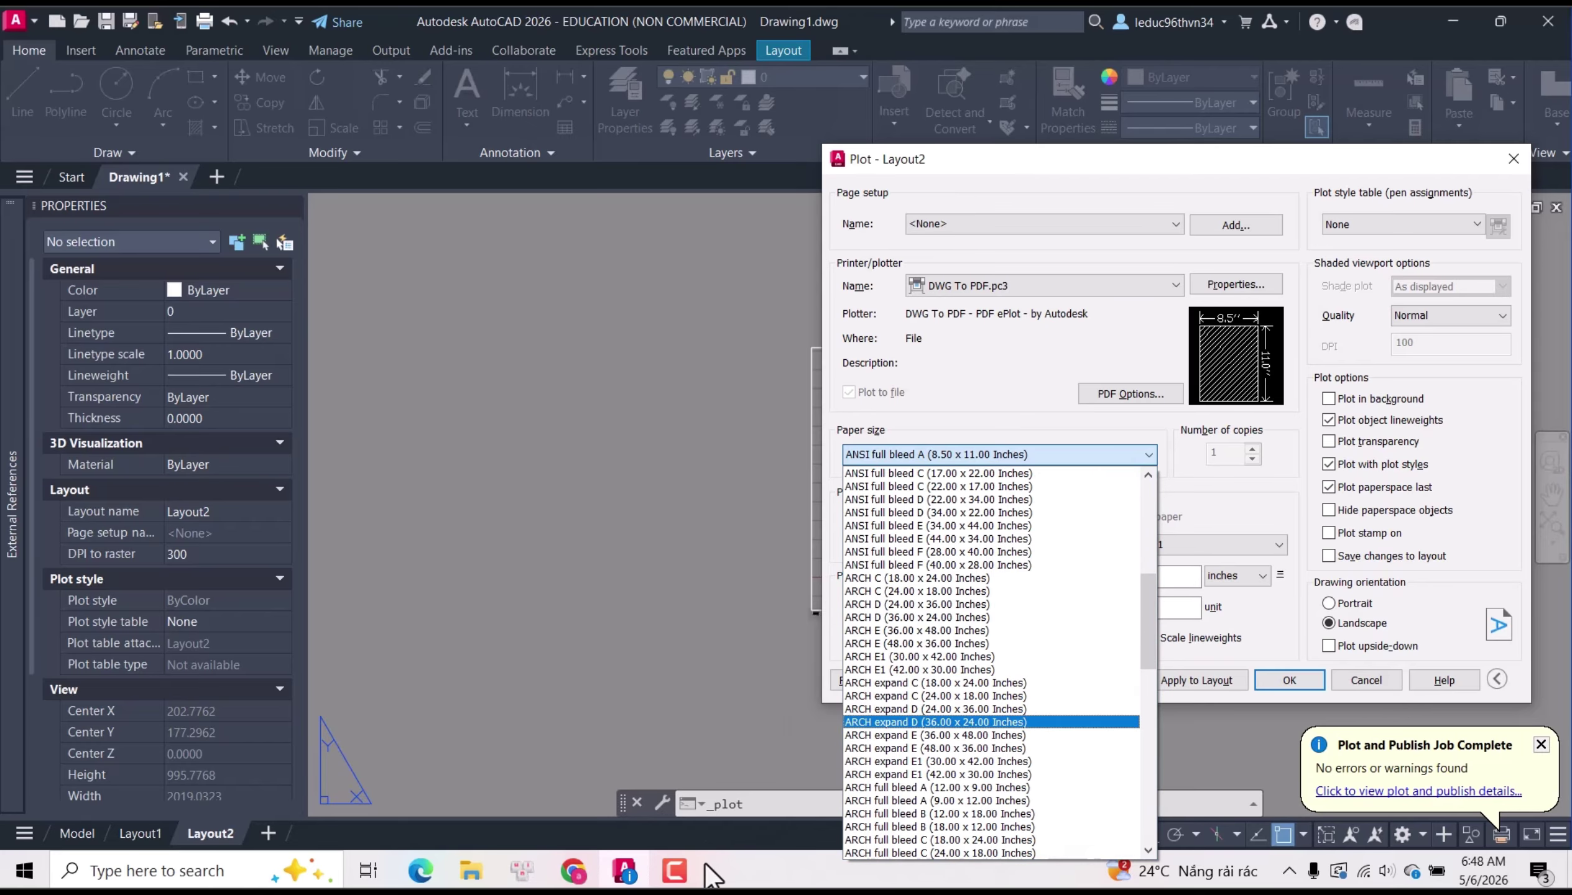
{"action": "left_click", "coordinate": [686, 870]}
{"action": "left_click", "coordinate": [686, 870]}
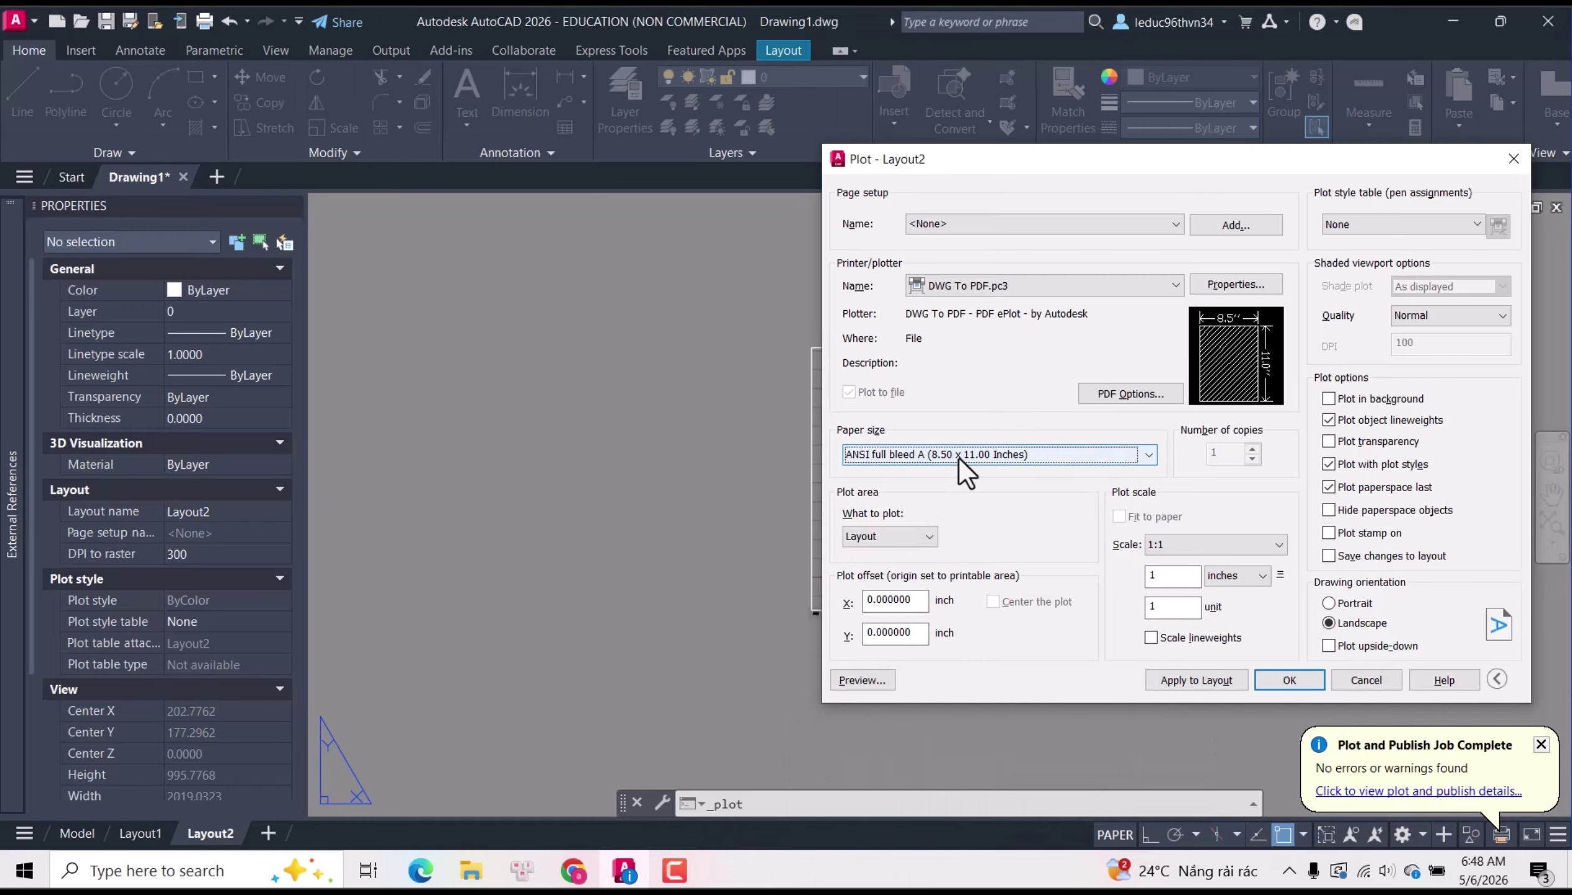
{"action": "left_click", "coordinate": [960, 457]}
{"action": "scroll", "coordinate": [961, 518], "scroll_direction": "down", "scroll_amount": 6}
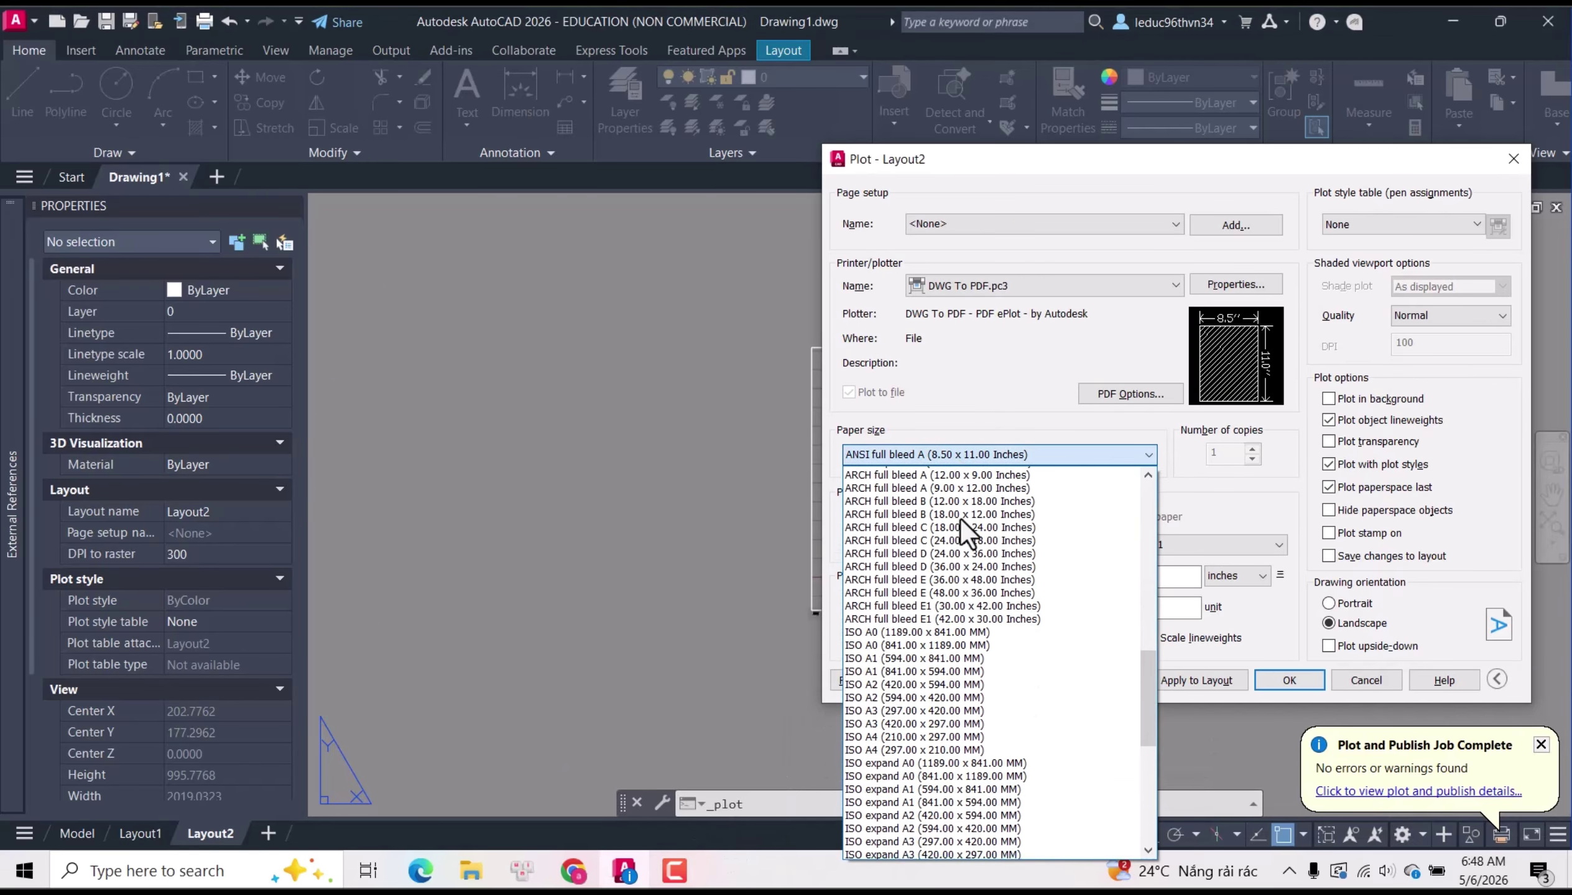
{"action": "left_click", "coordinate": [929, 633]}
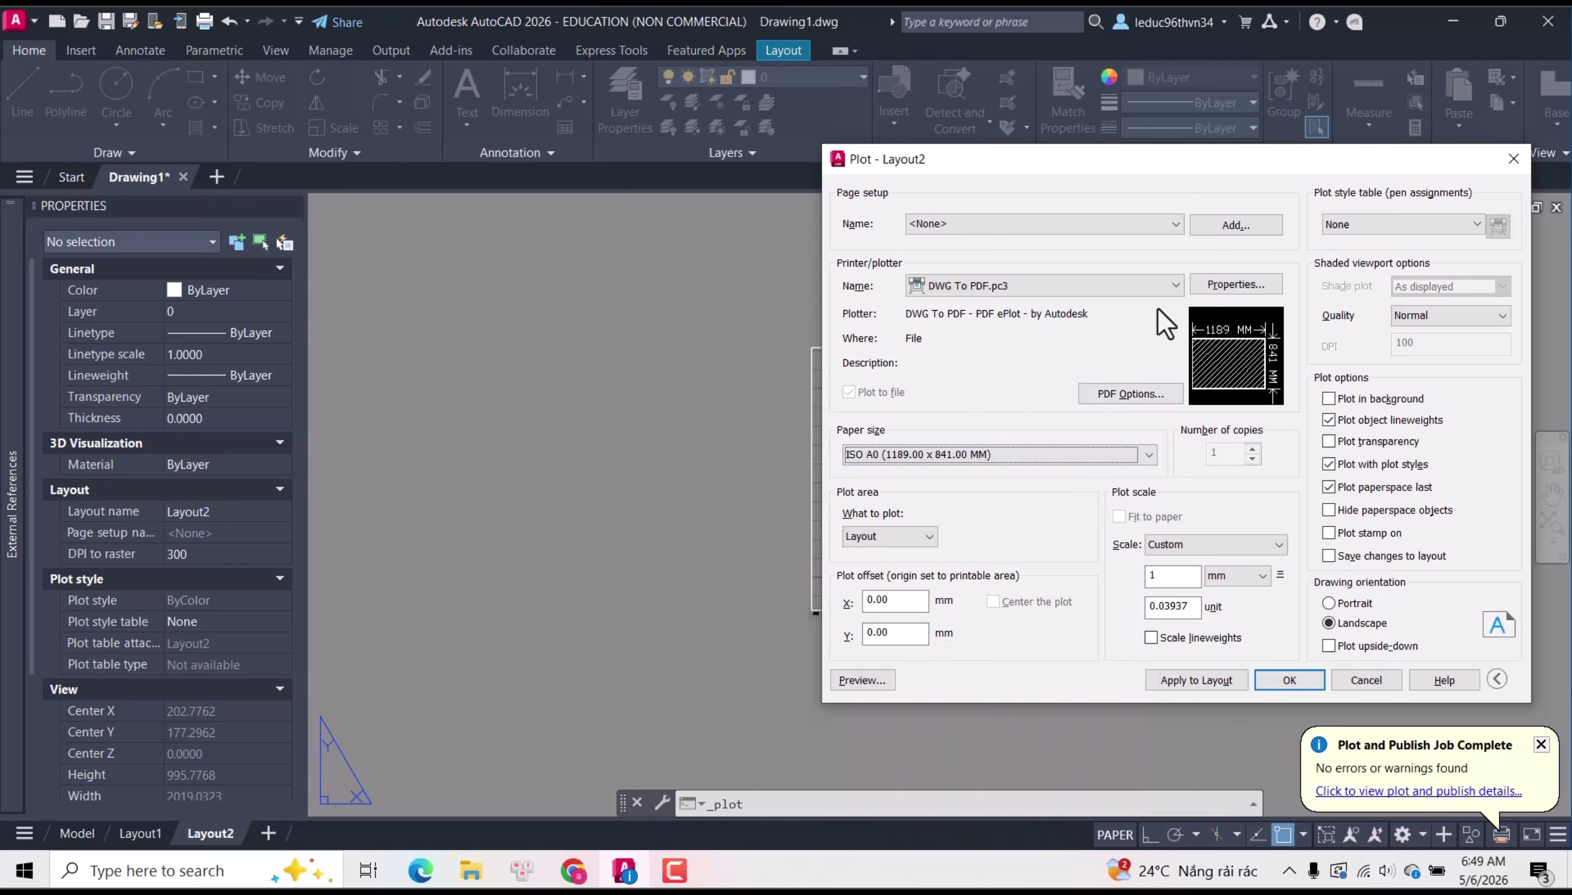
In the DWG To PDF.pc3 plotter properties, open the printable area of the standard size ISO A0 (1189.00 x 841.00 MM) for modification.
{"action": "left_click", "coordinate": [1199, 281]}
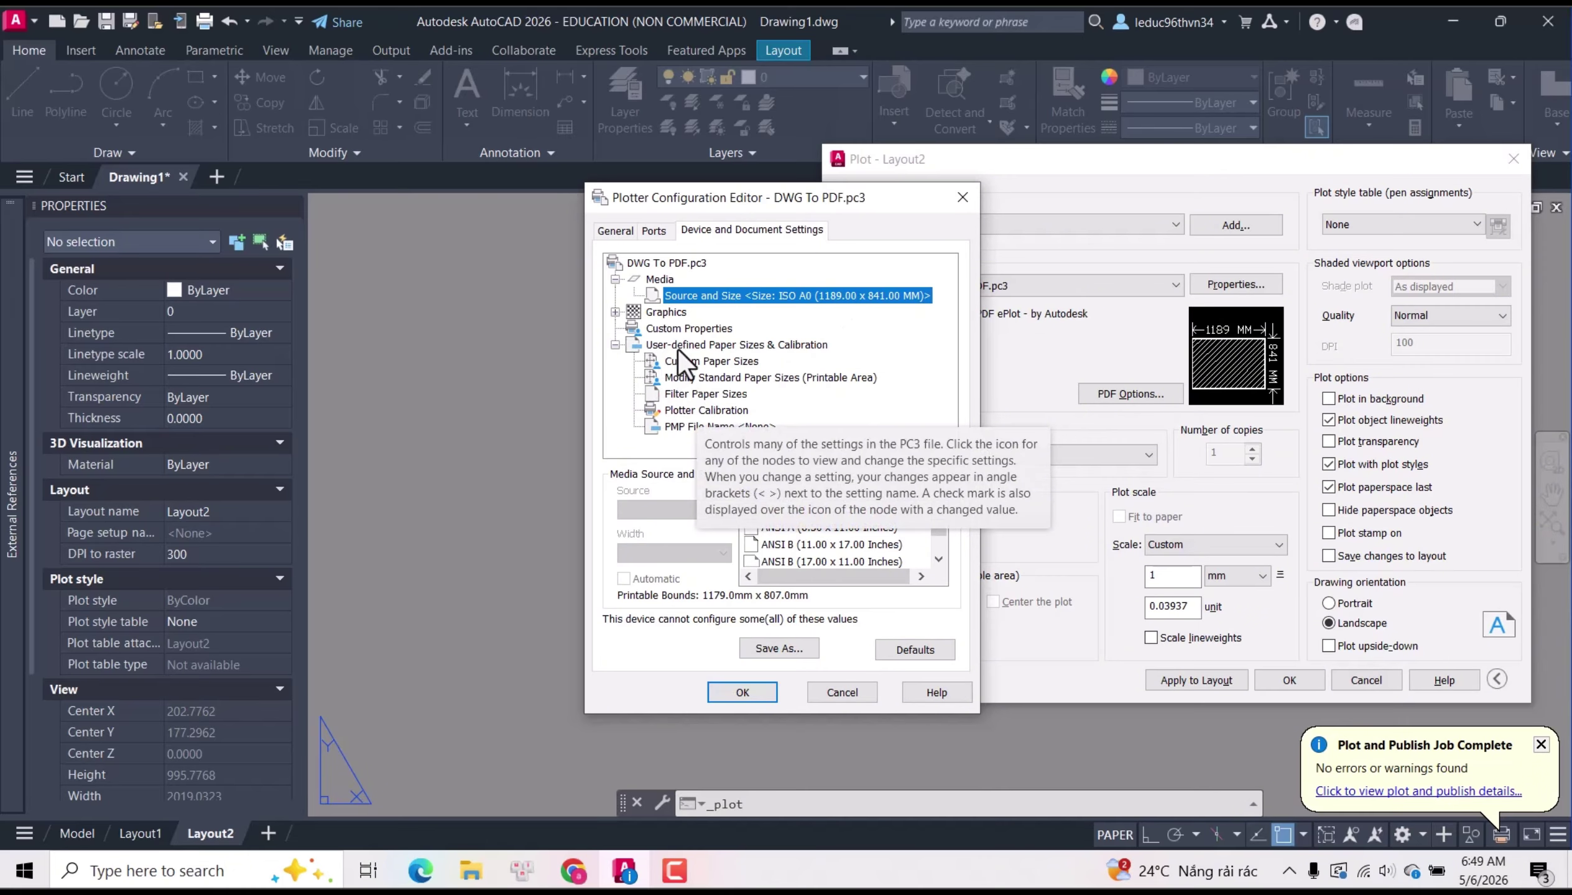
{"action": "left_click", "coordinate": [698, 382]}
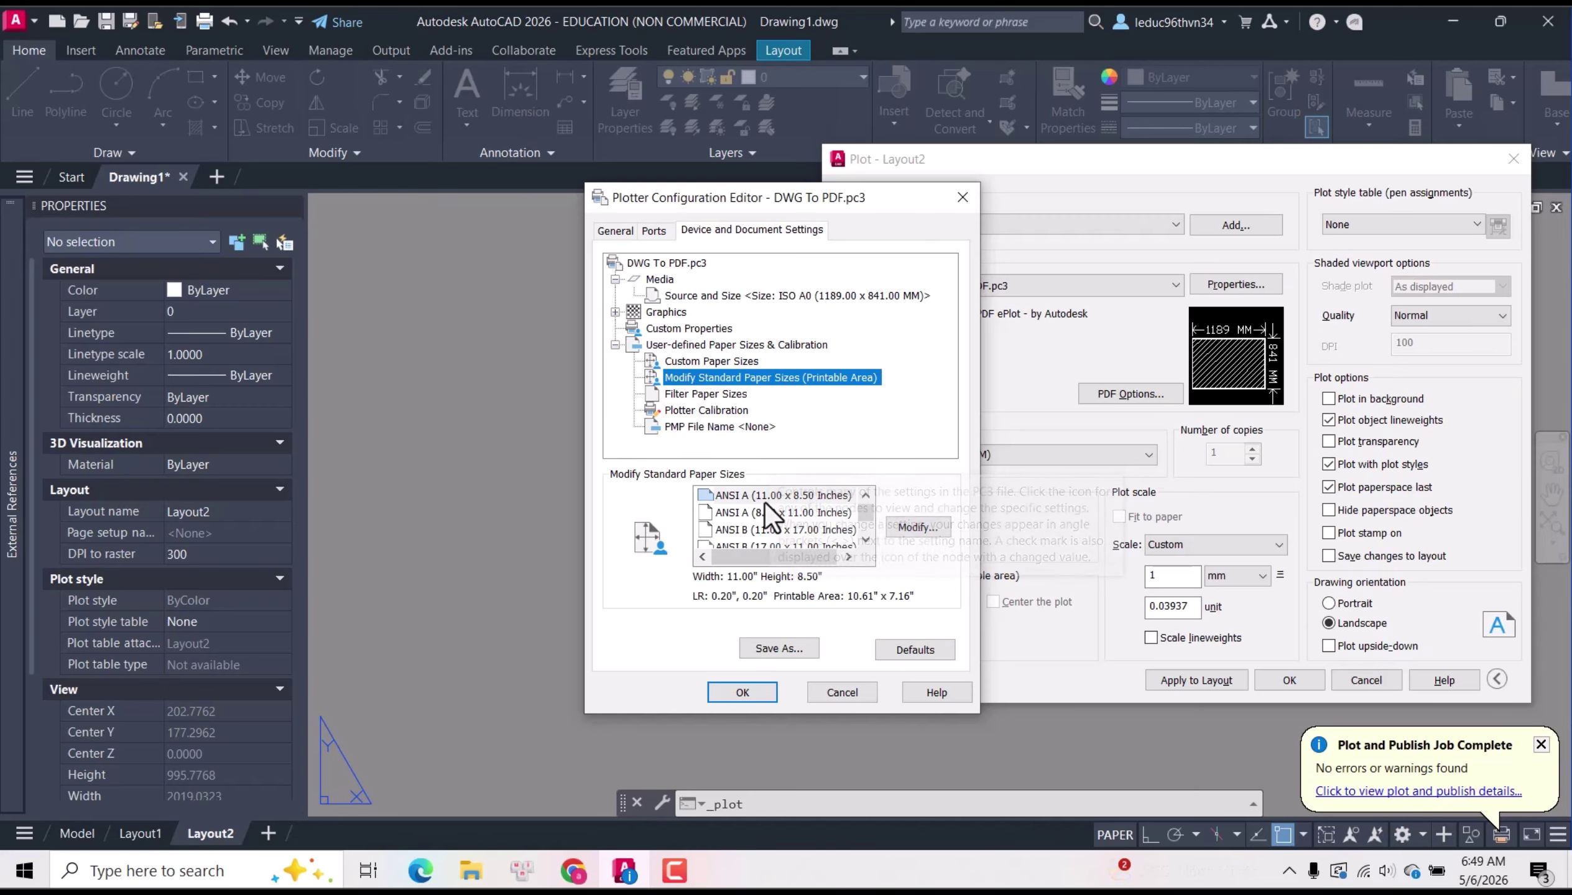
{"action": "left_click", "coordinate": [715, 363]}
{"action": "left_click", "coordinate": [718, 376]}
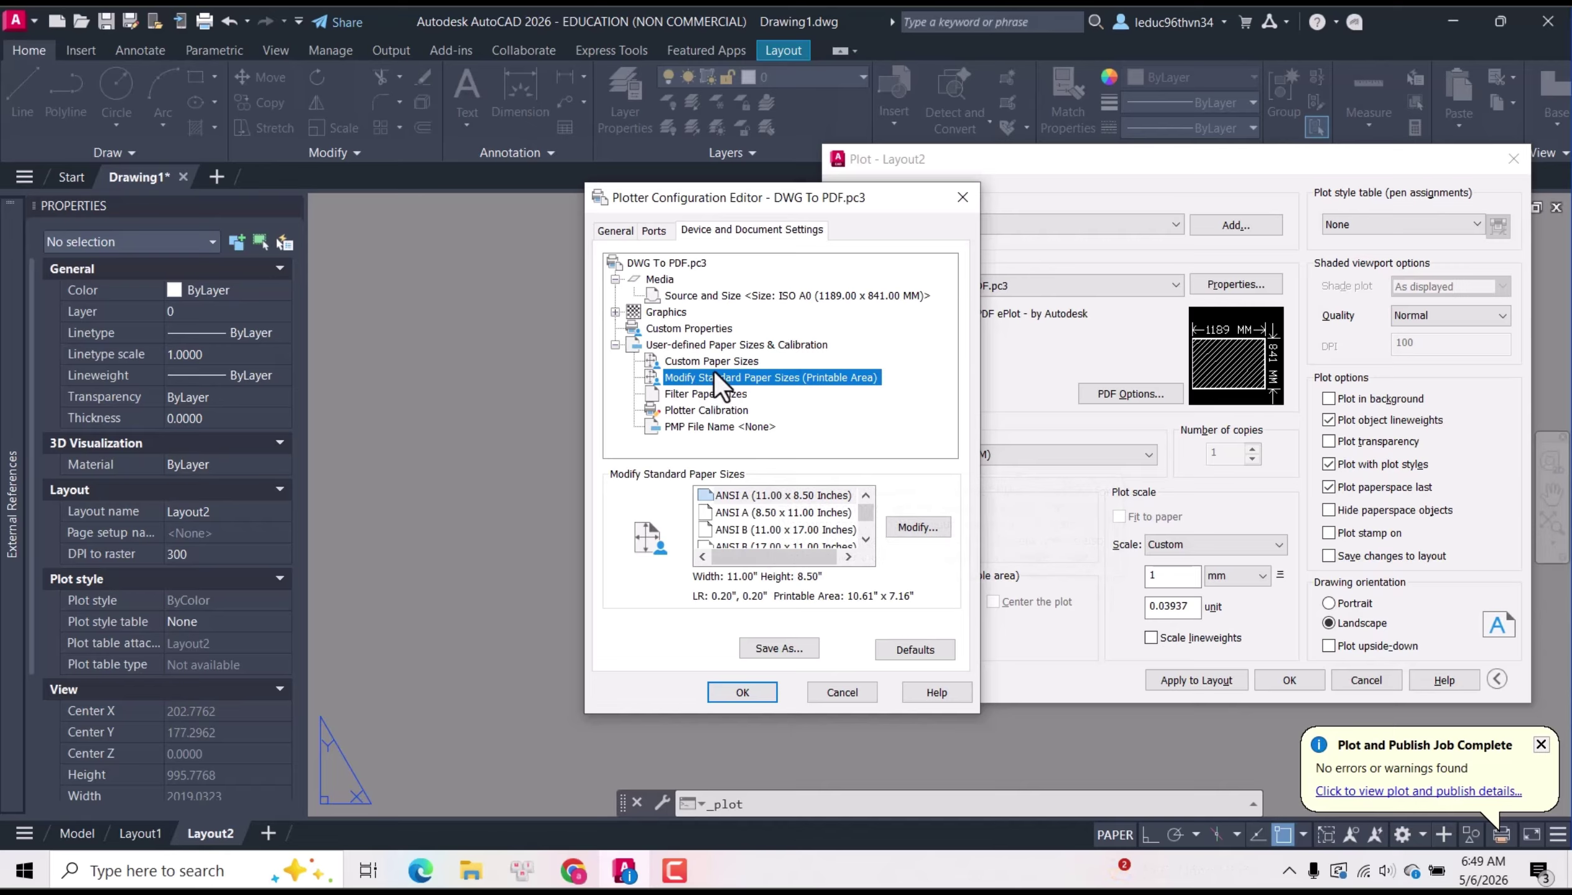
{"action": "scroll", "coordinate": [844, 530], "scroll_direction": "down", "scroll_amount": 1}
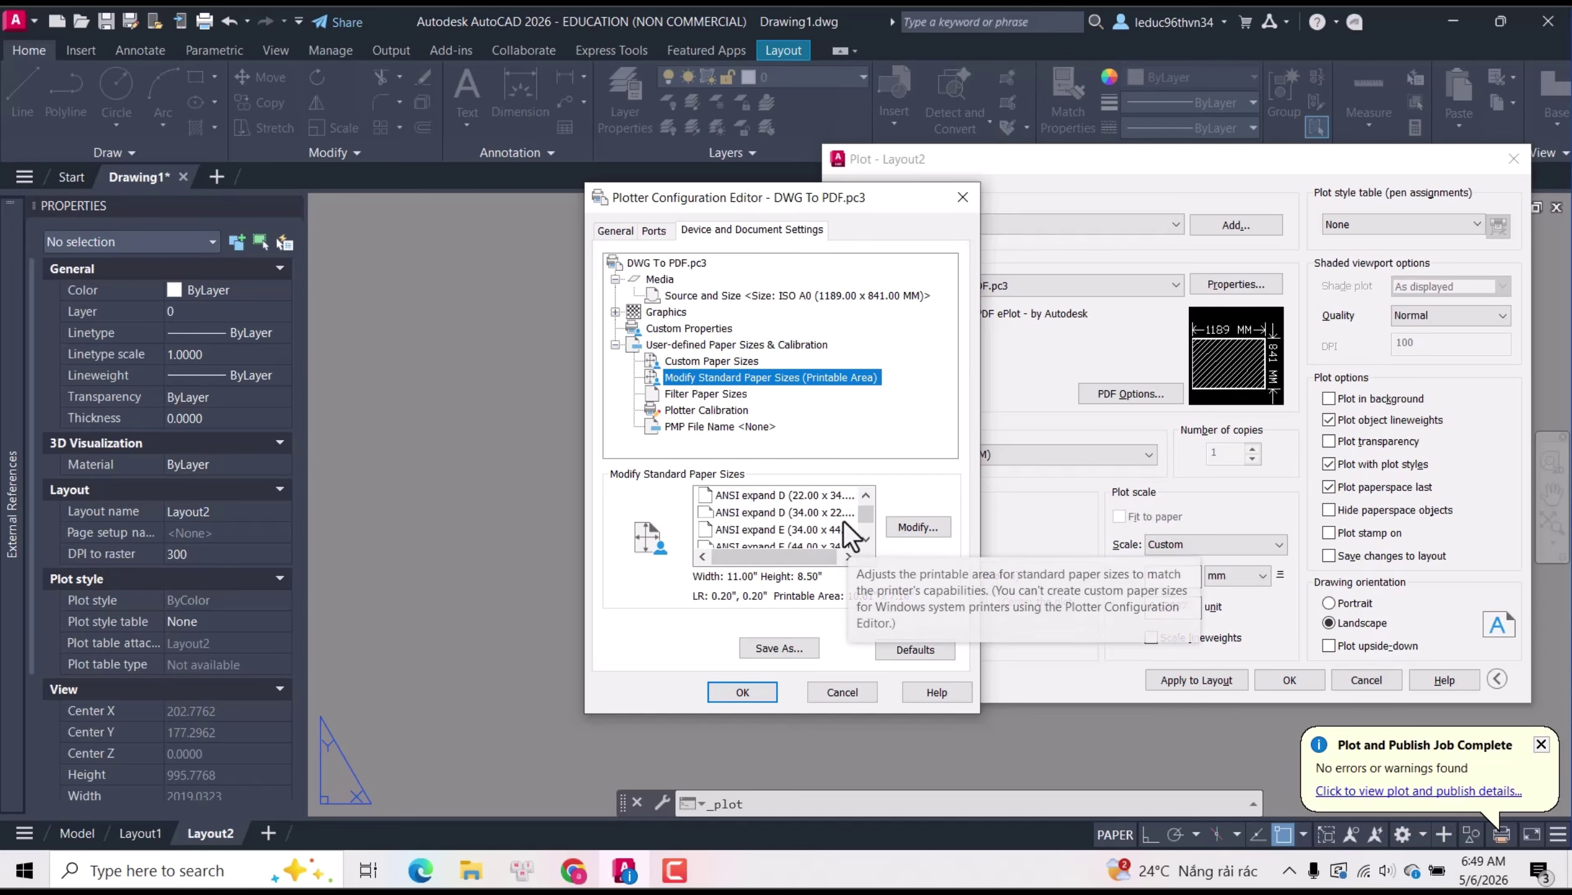
{"action": "scroll", "coordinate": [842, 528], "scroll_direction": "down", "scroll_amount": 5}
{"action": "scroll", "coordinate": [840, 530], "scroll_direction": "down", "scroll_amount": 2}
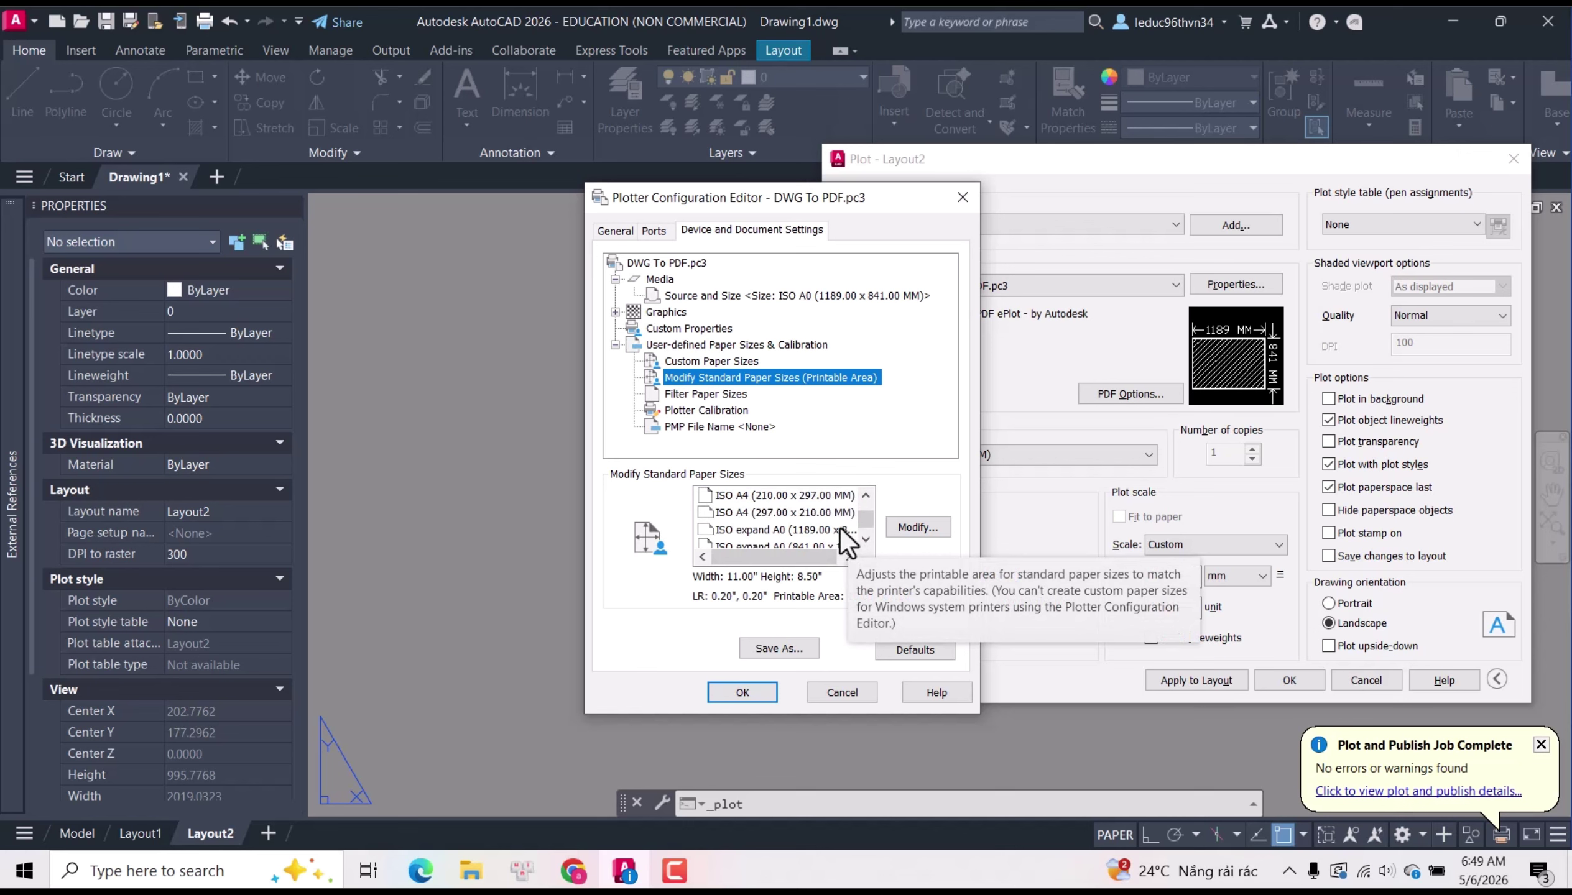
{"action": "scroll", "coordinate": [826, 518], "scroll_direction": "up", "scroll_amount": 1}
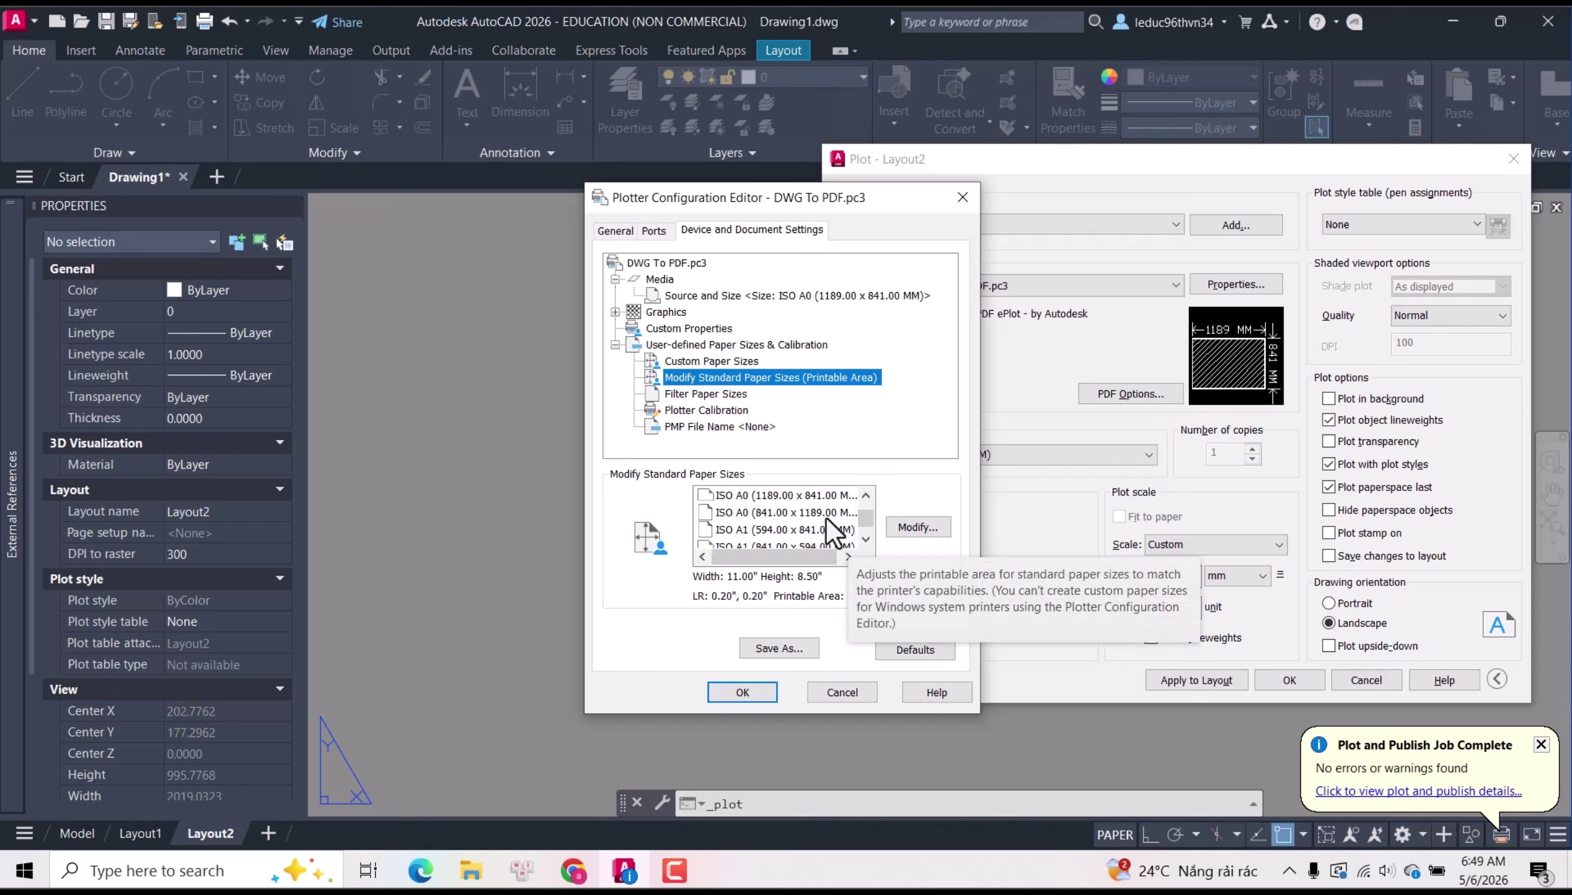
{"action": "left_click", "coordinate": [807, 498]}
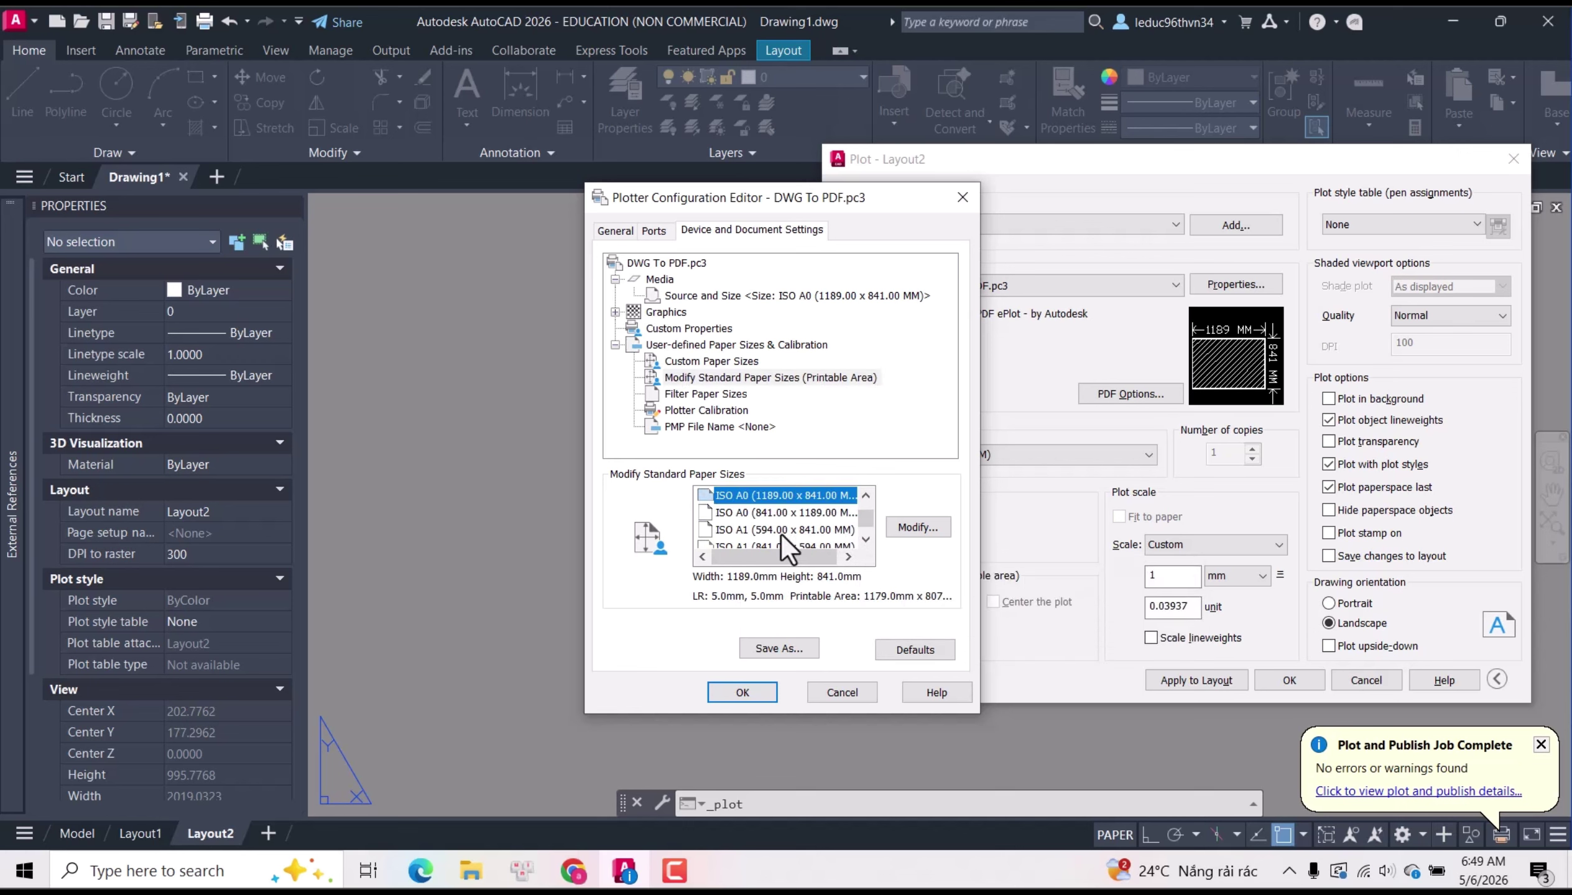
{"action": "scroll", "coordinate": [781, 534], "scroll_direction": "up", "scroll_amount": 1}
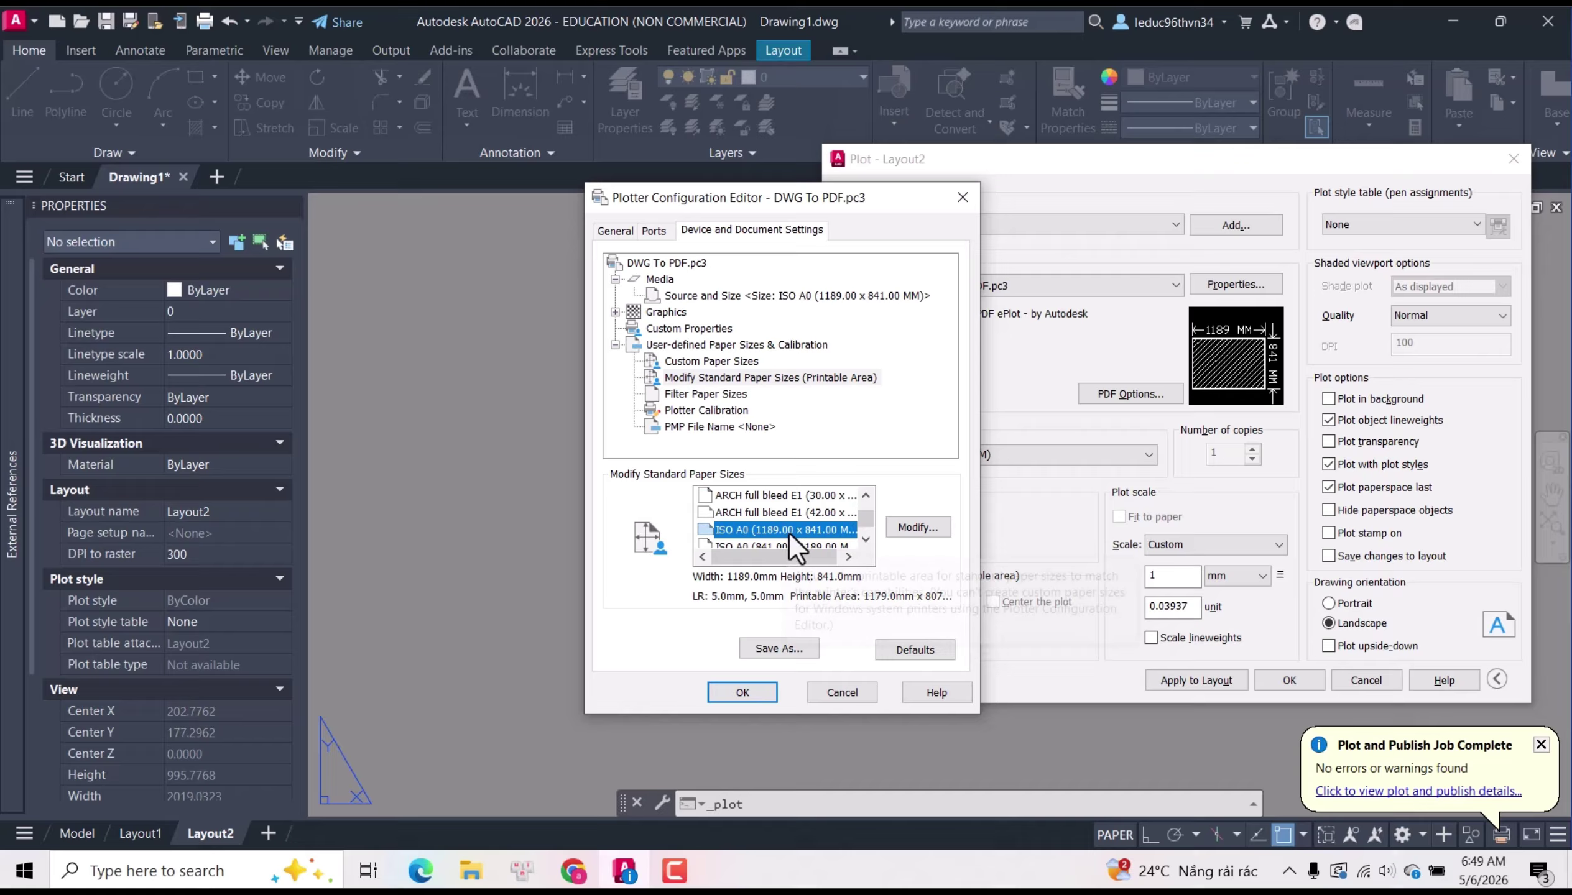
{"action": "left_click", "coordinate": [917, 527]}
Set the top, bottom, left and right margins of the ISO A0 printable area to 0.
{"action": "double_click", "coordinate": [678, 458]}
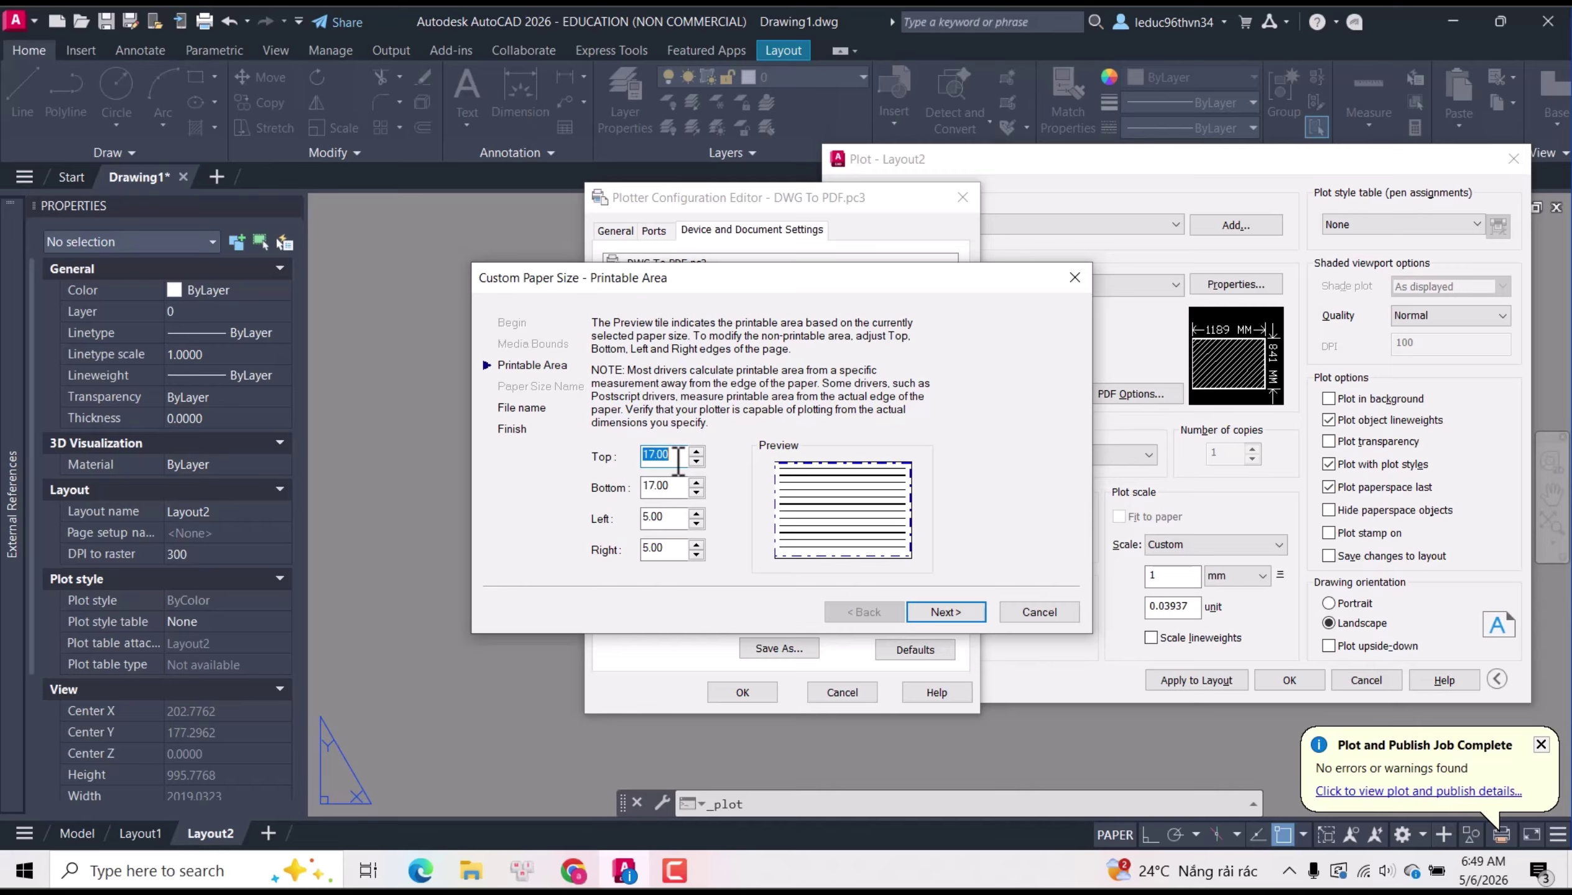
{"action": "type", "text": "0"}
{"action": "double_click", "coordinate": [661, 487]}
{"action": "type", "text": "0"}
{"action": "double_click", "coordinate": [643, 519]}
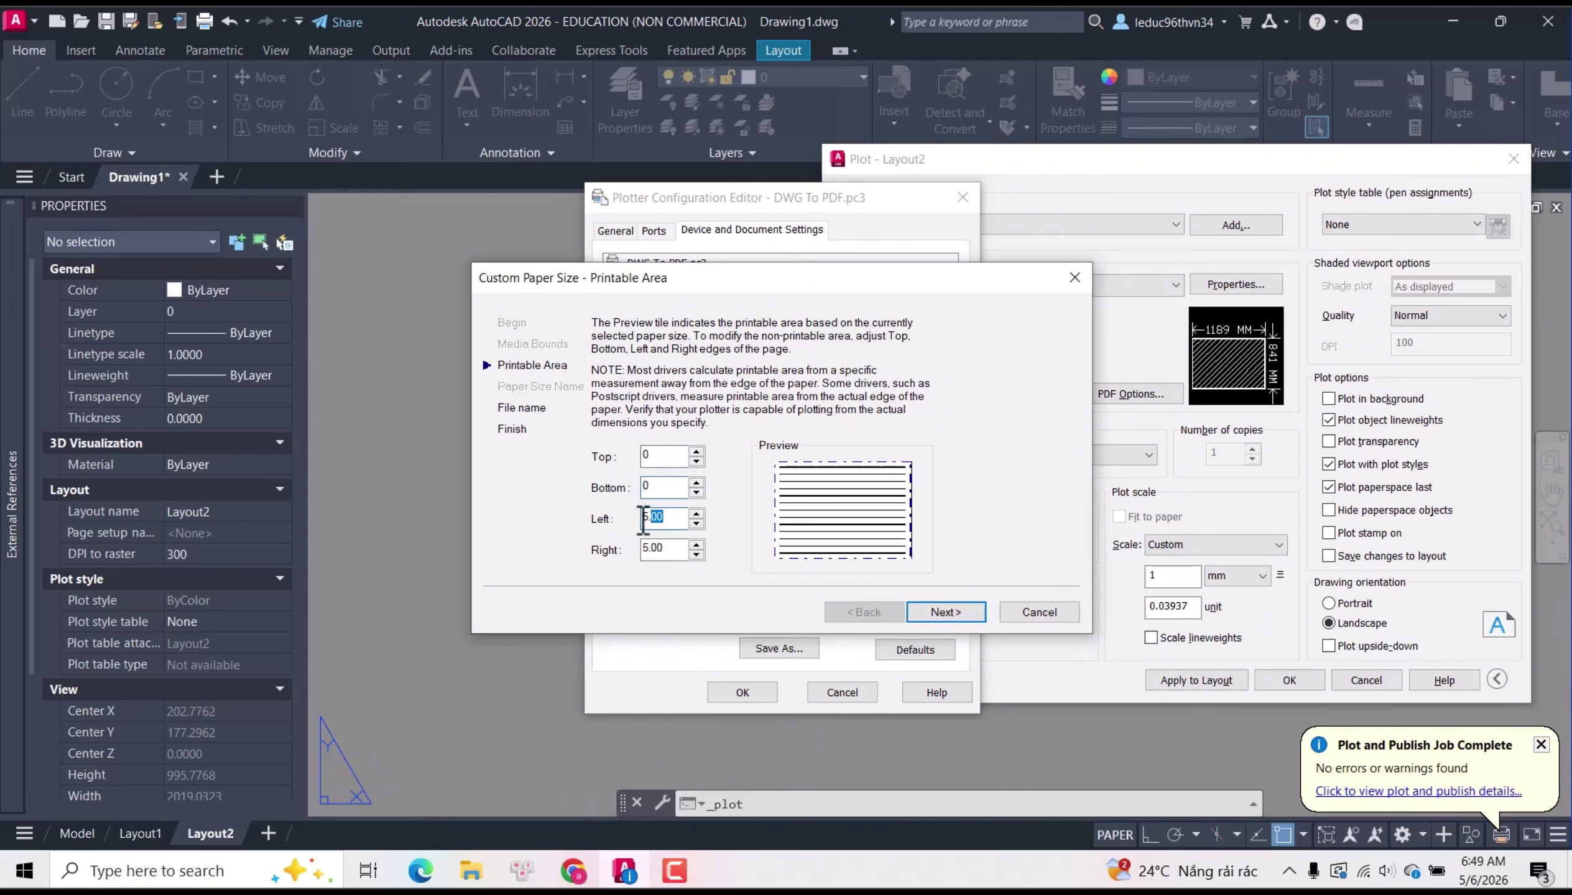
{"action": "type", "text": "0"}
{"action": "double_click", "coordinate": [670, 549]}
{"action": "type", "text": "0"}
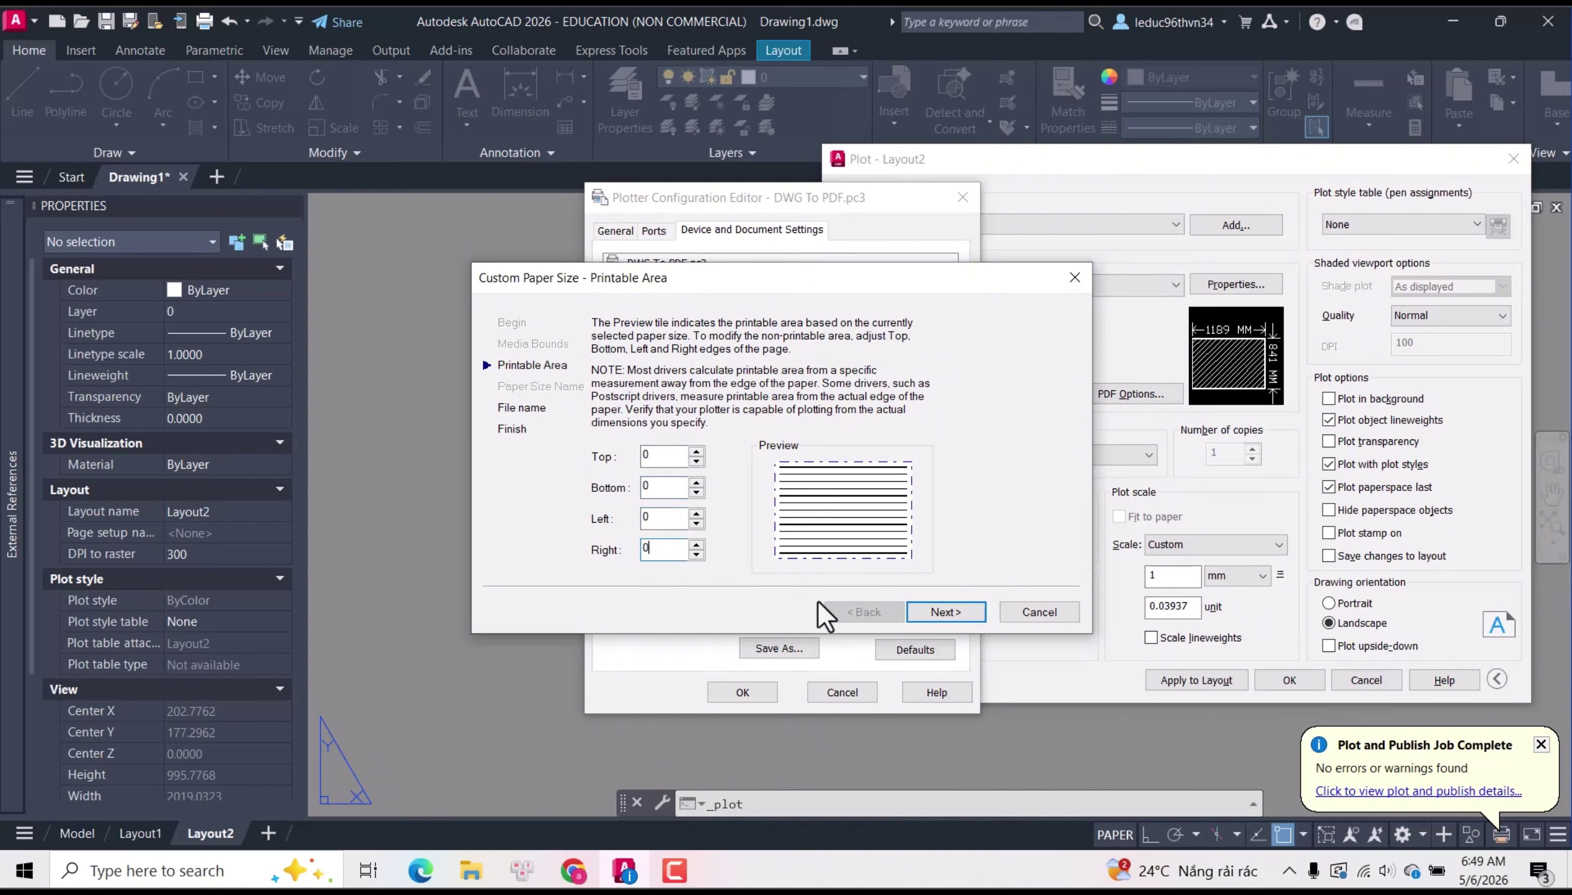
Finish the paper size modification, apply the plotter changes for the current plot only, and apply the settings to Layout2.
{"action": "left_click", "coordinate": [946, 619]}
{"action": "left_click", "coordinate": [950, 617]}
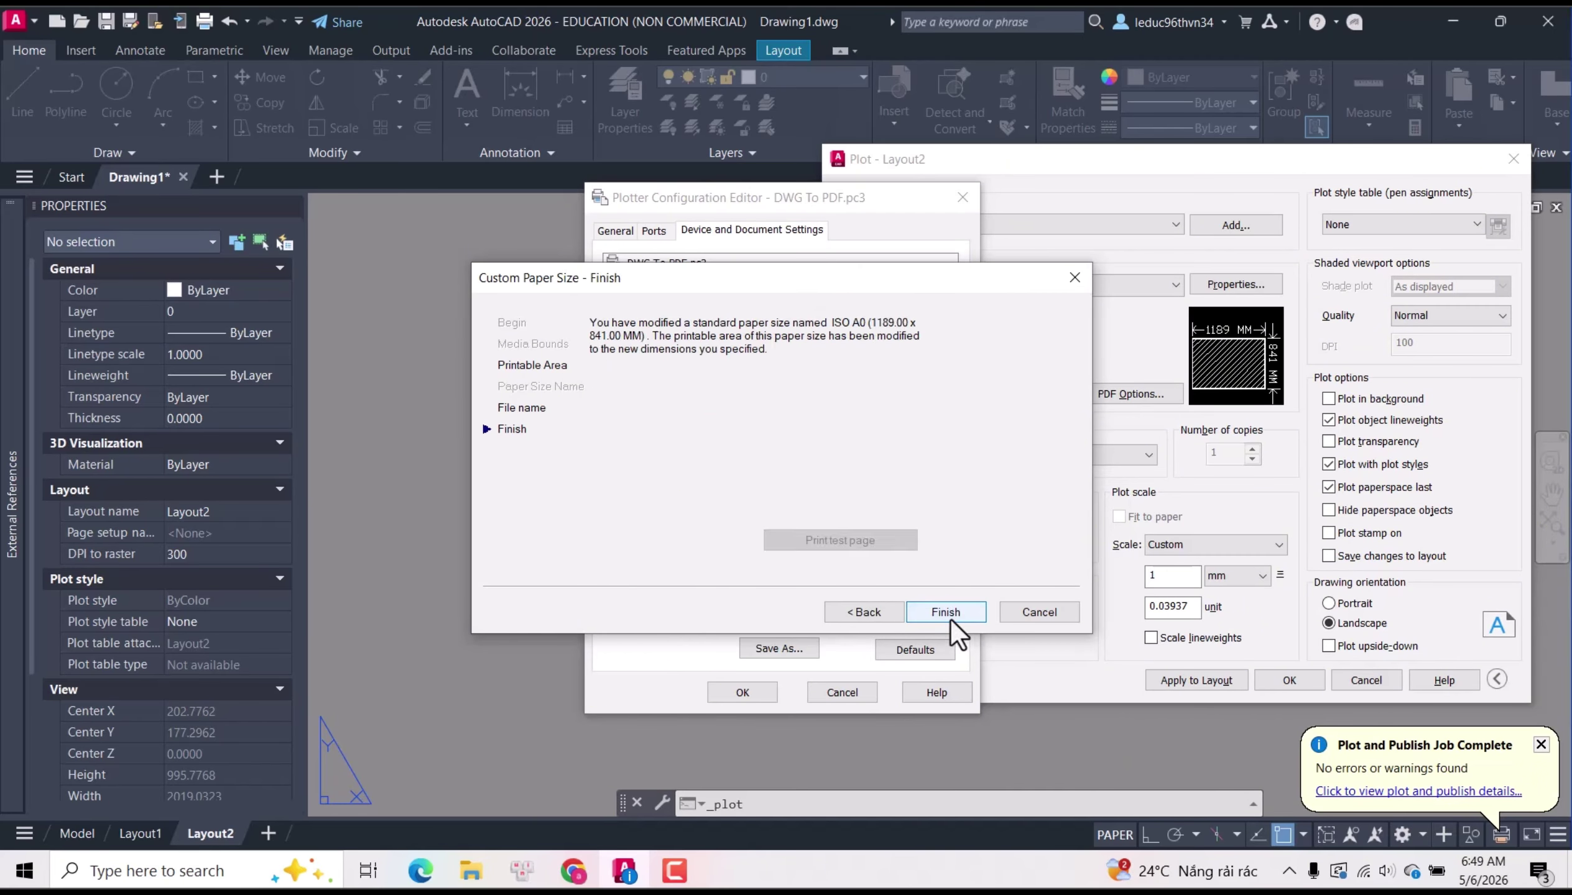
{"action": "left_click", "coordinate": [924, 616]}
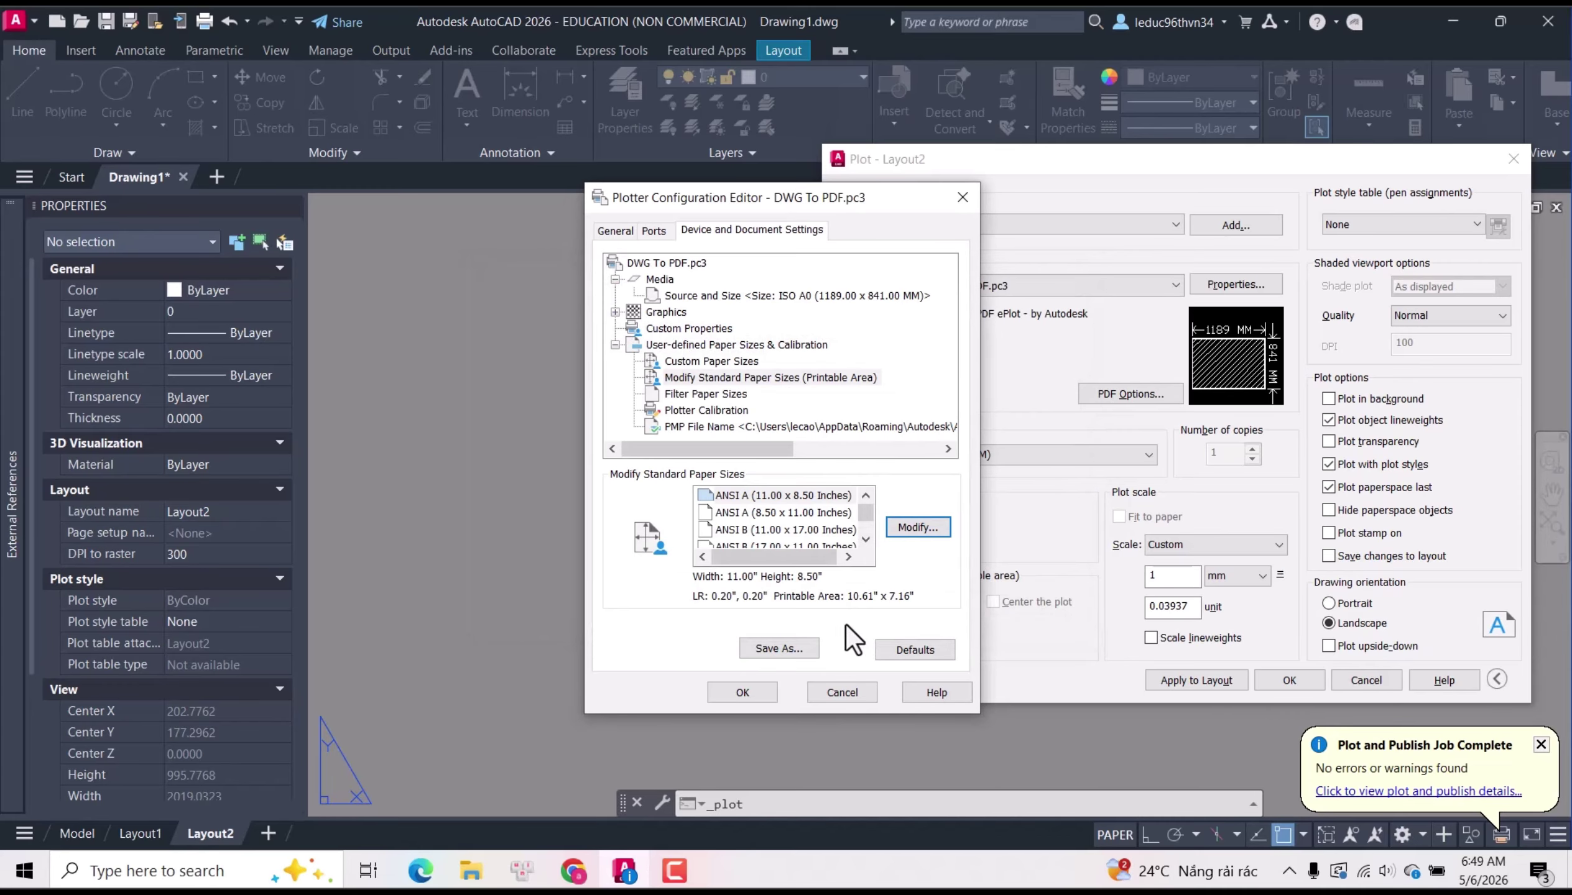
{"action": "left_click", "coordinate": [762, 695]}
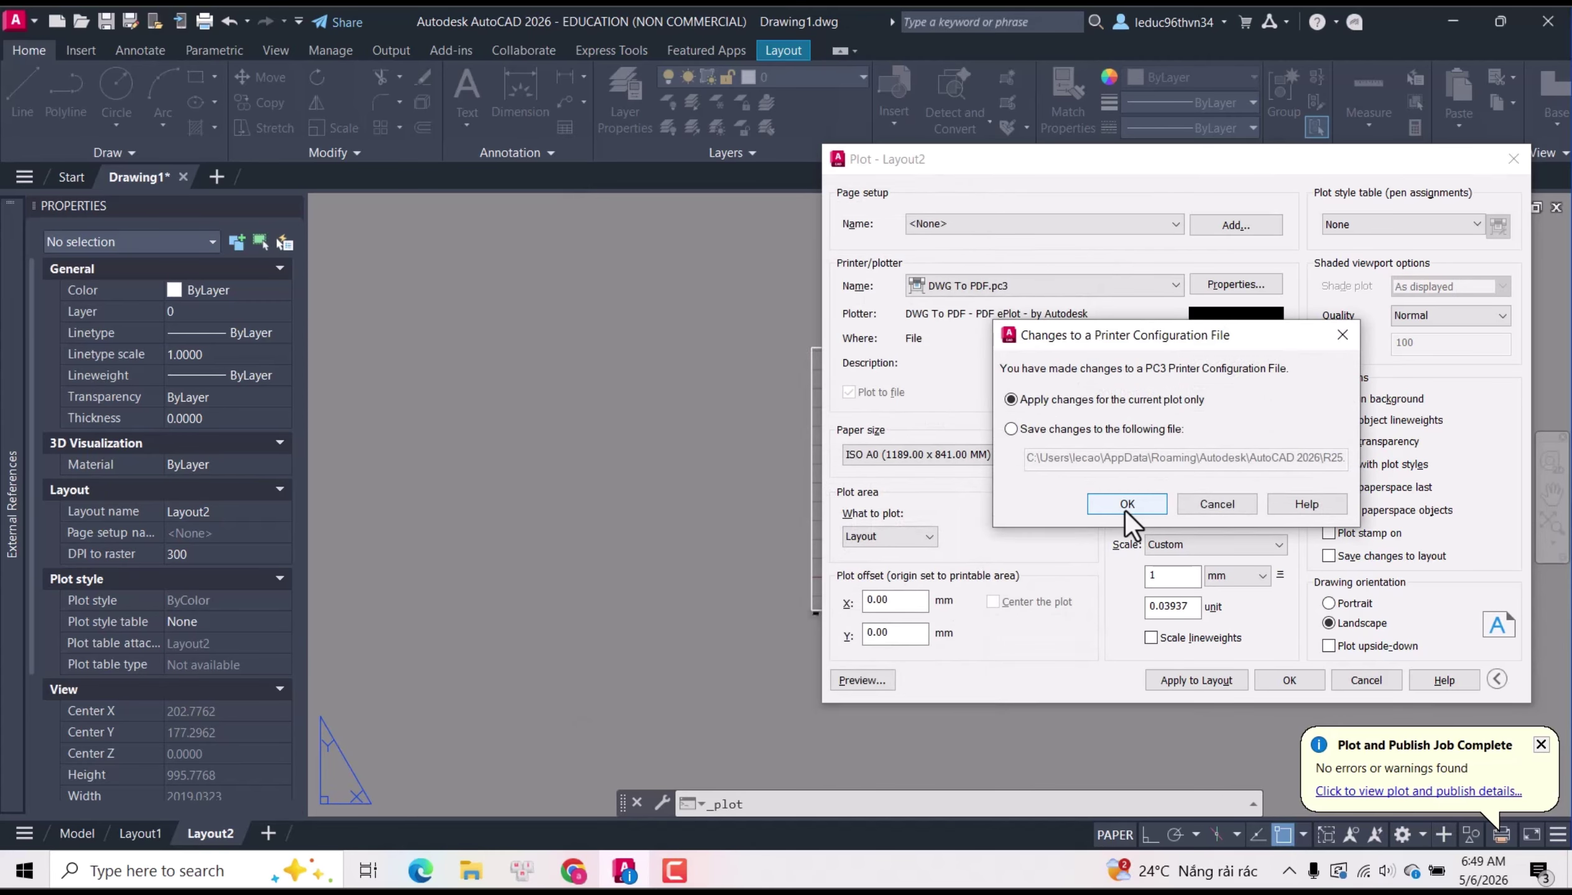
{"action": "left_click", "coordinate": [1125, 508]}
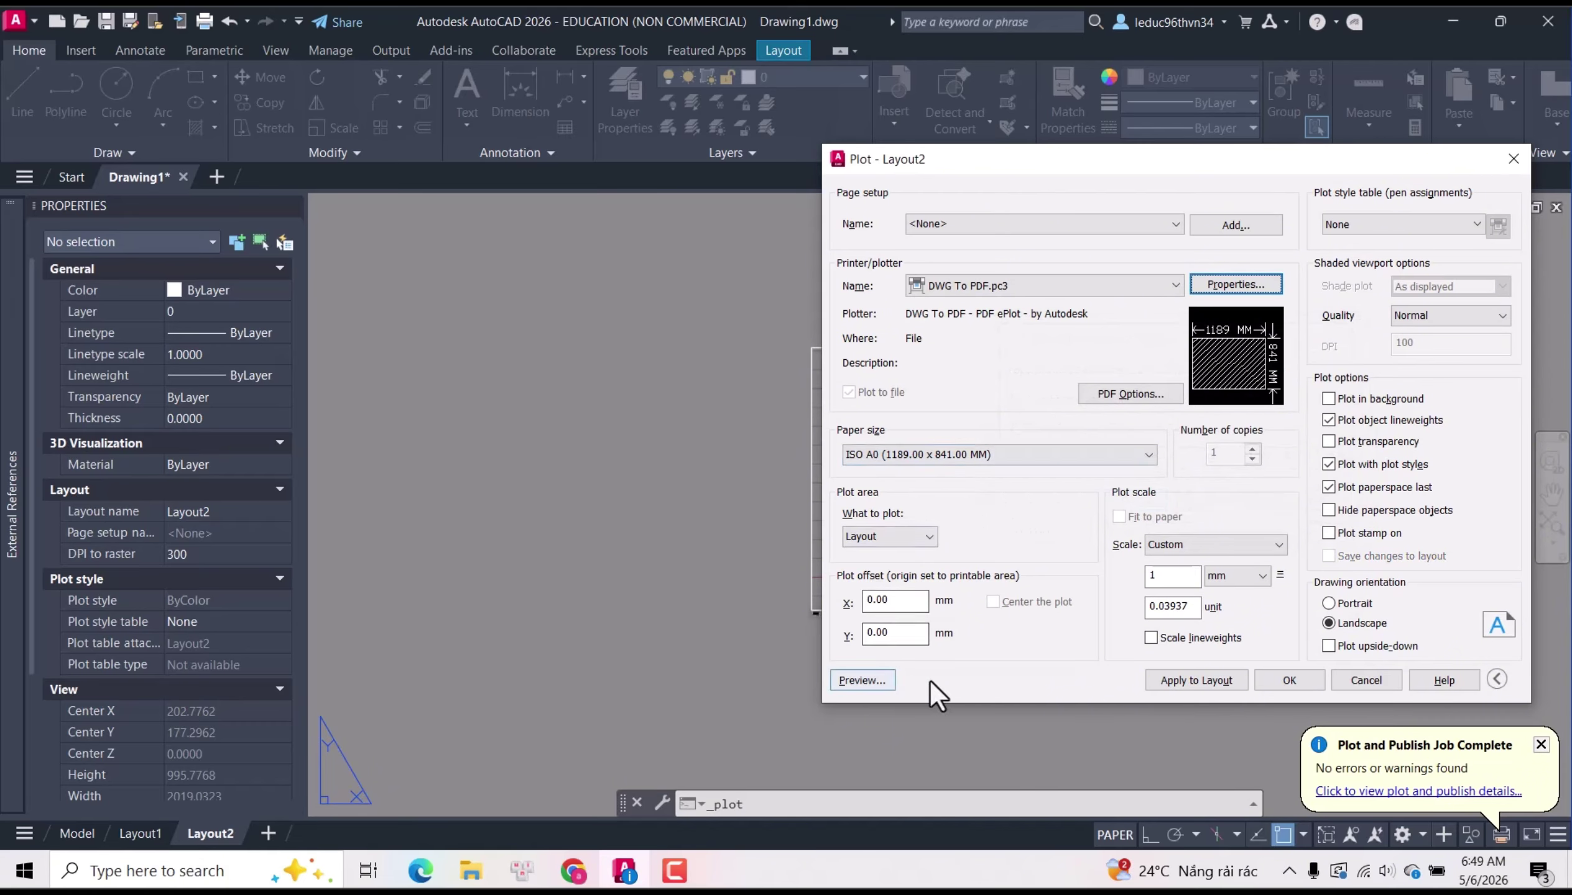
{"action": "left_click", "coordinate": [1164, 679]}
Change Layout2's plot area to Display and apply it to the layout.
{"action": "left_click", "coordinate": [892, 537]}
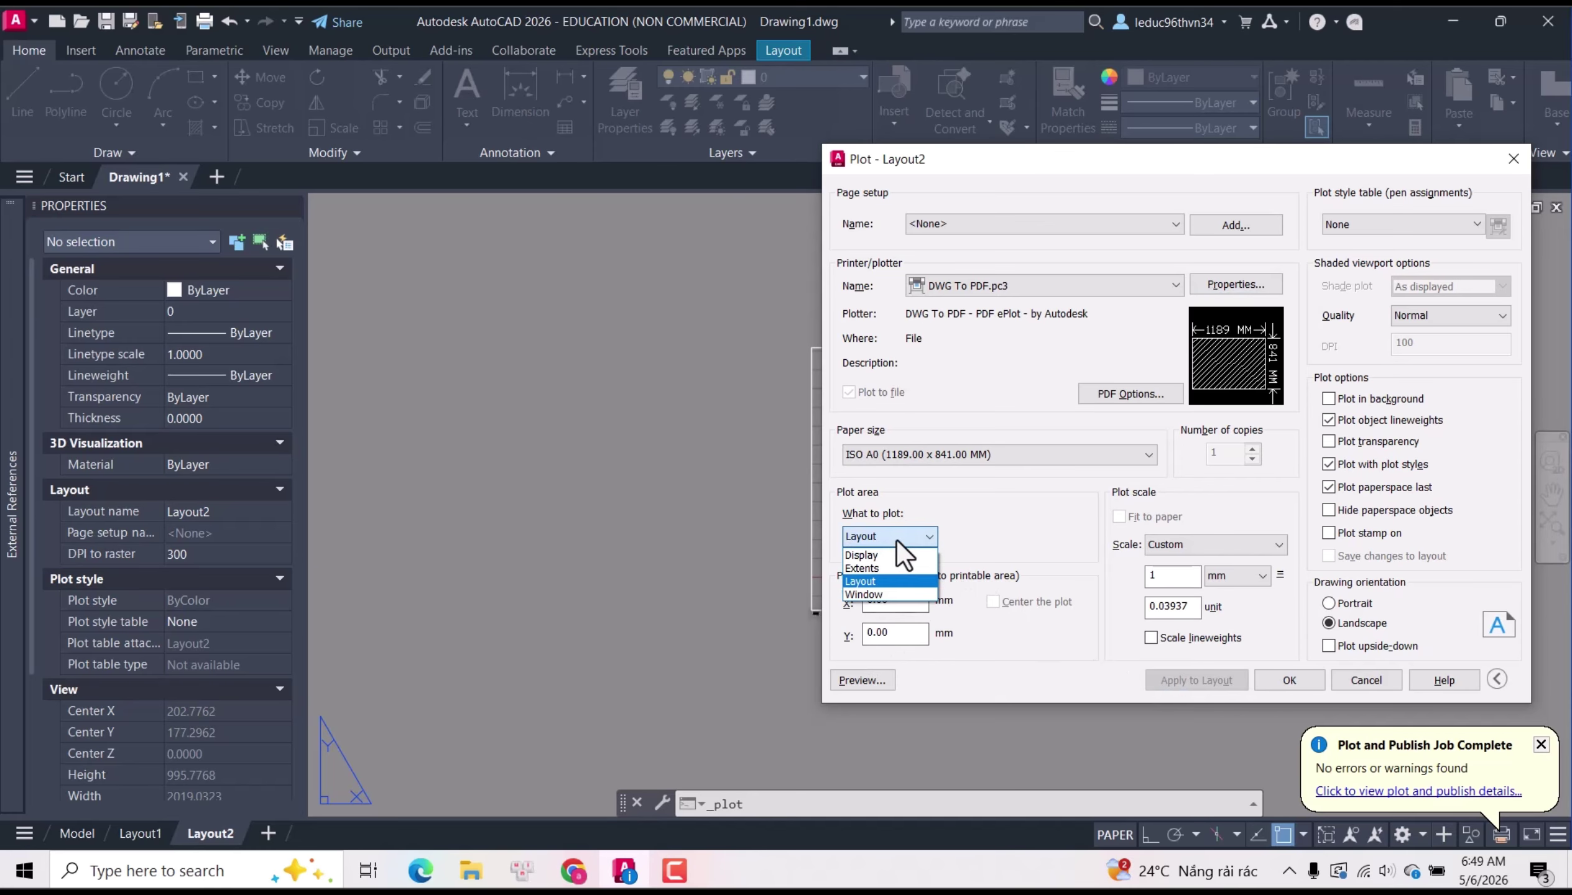
{"action": "left_click", "coordinate": [890, 555]}
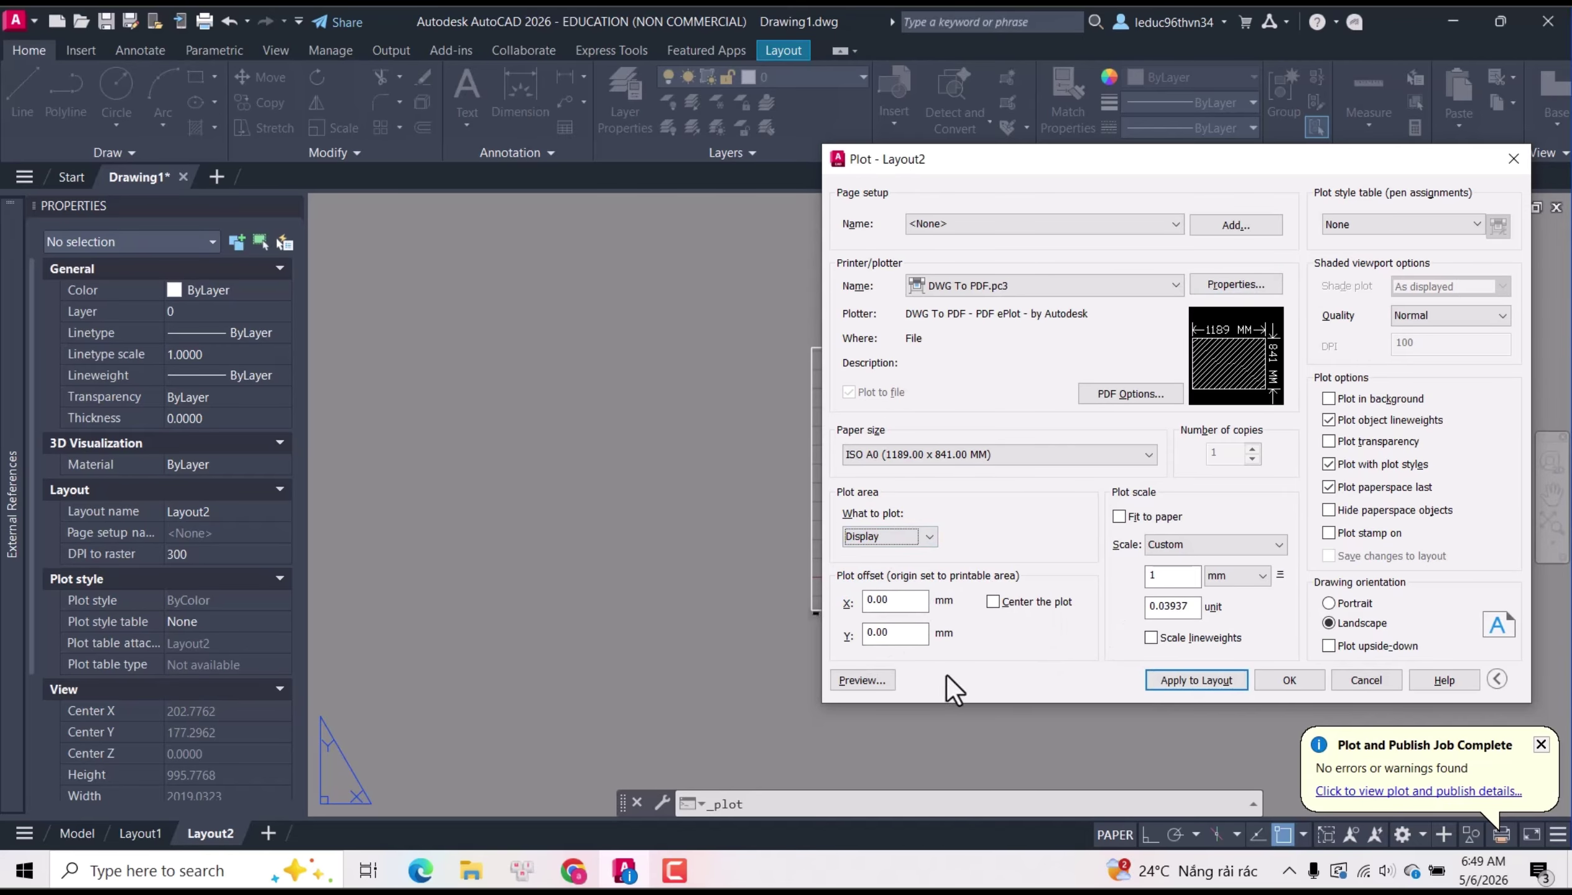
{"action": "left_click", "coordinate": [1181, 682]}
Center the plot and set the plot area to a window around the outer frame of the A1 sheet.
{"action": "left_click", "coordinate": [1044, 609]}
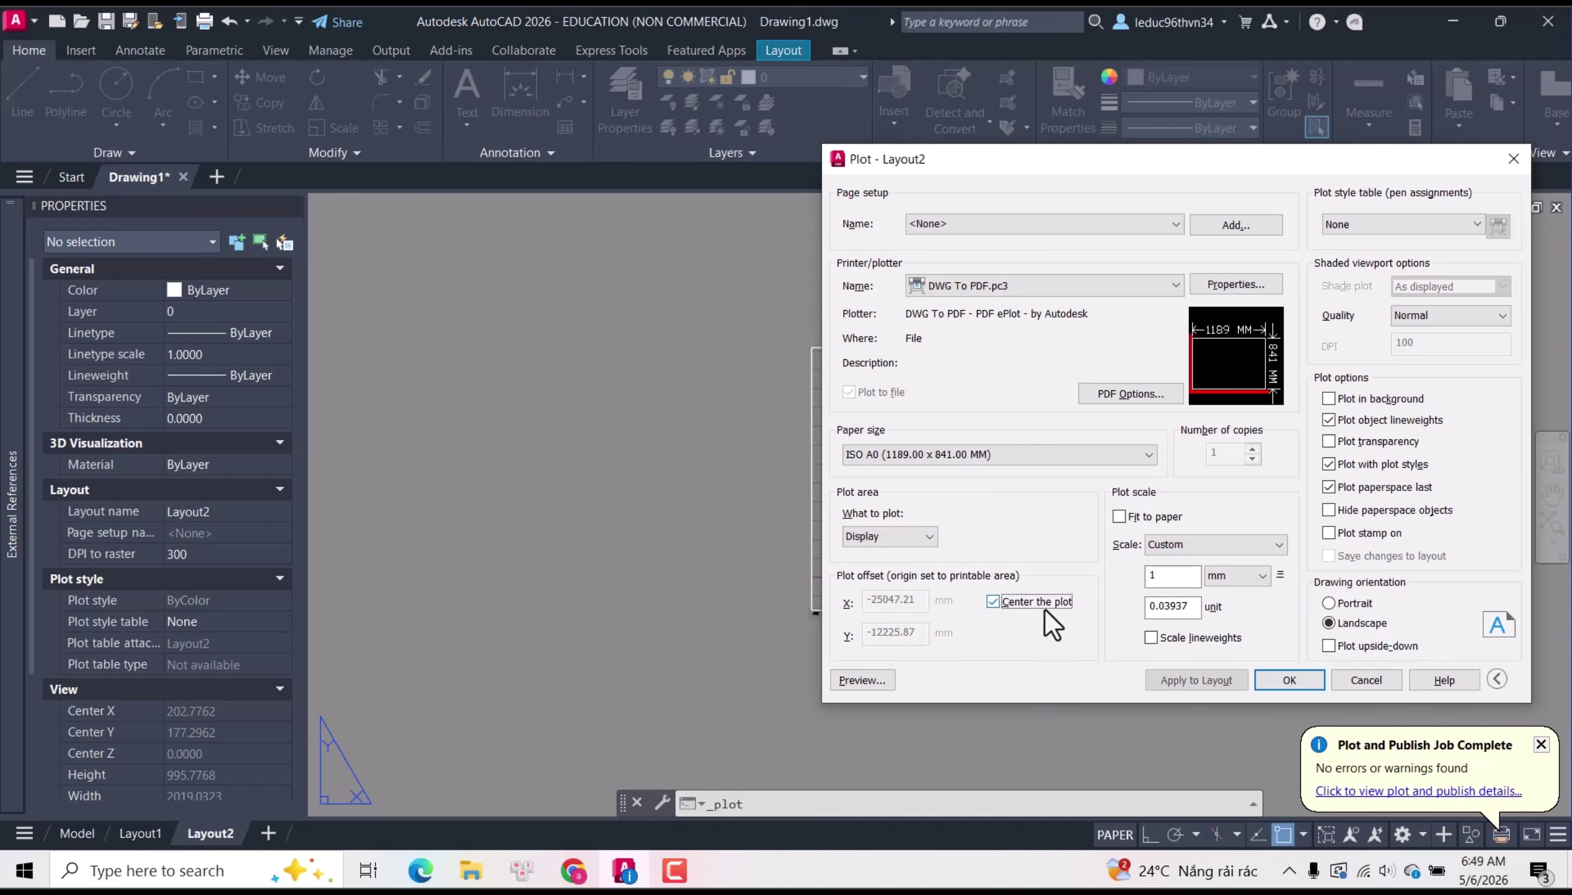
{"action": "left_click", "coordinate": [933, 531]}
{"action": "left_click", "coordinate": [891, 586]}
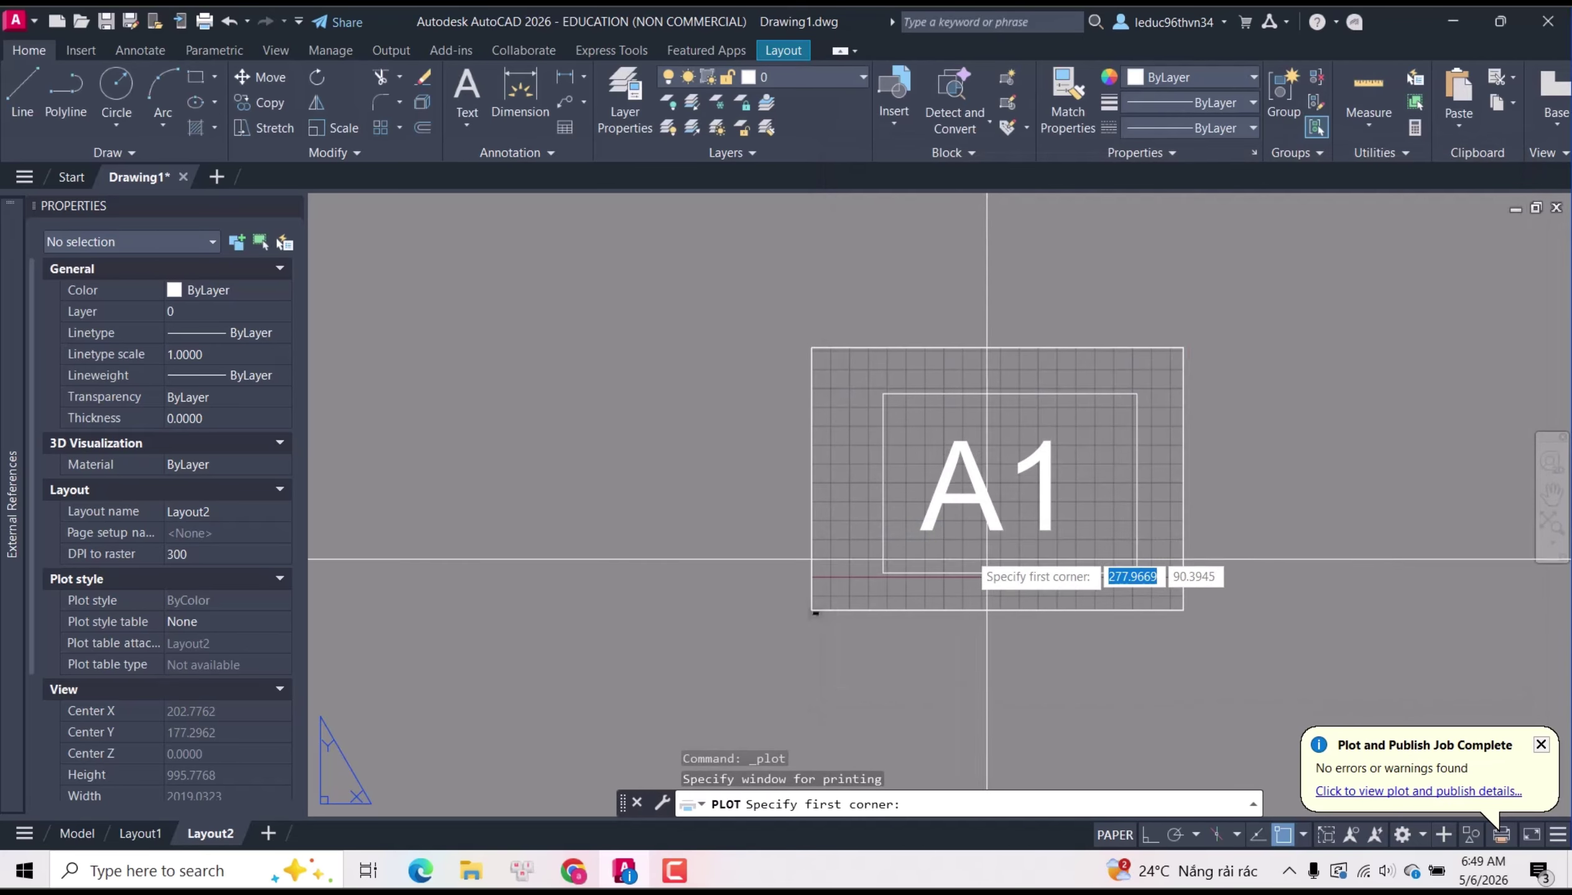
{"action": "left_click", "coordinate": [812, 348]}
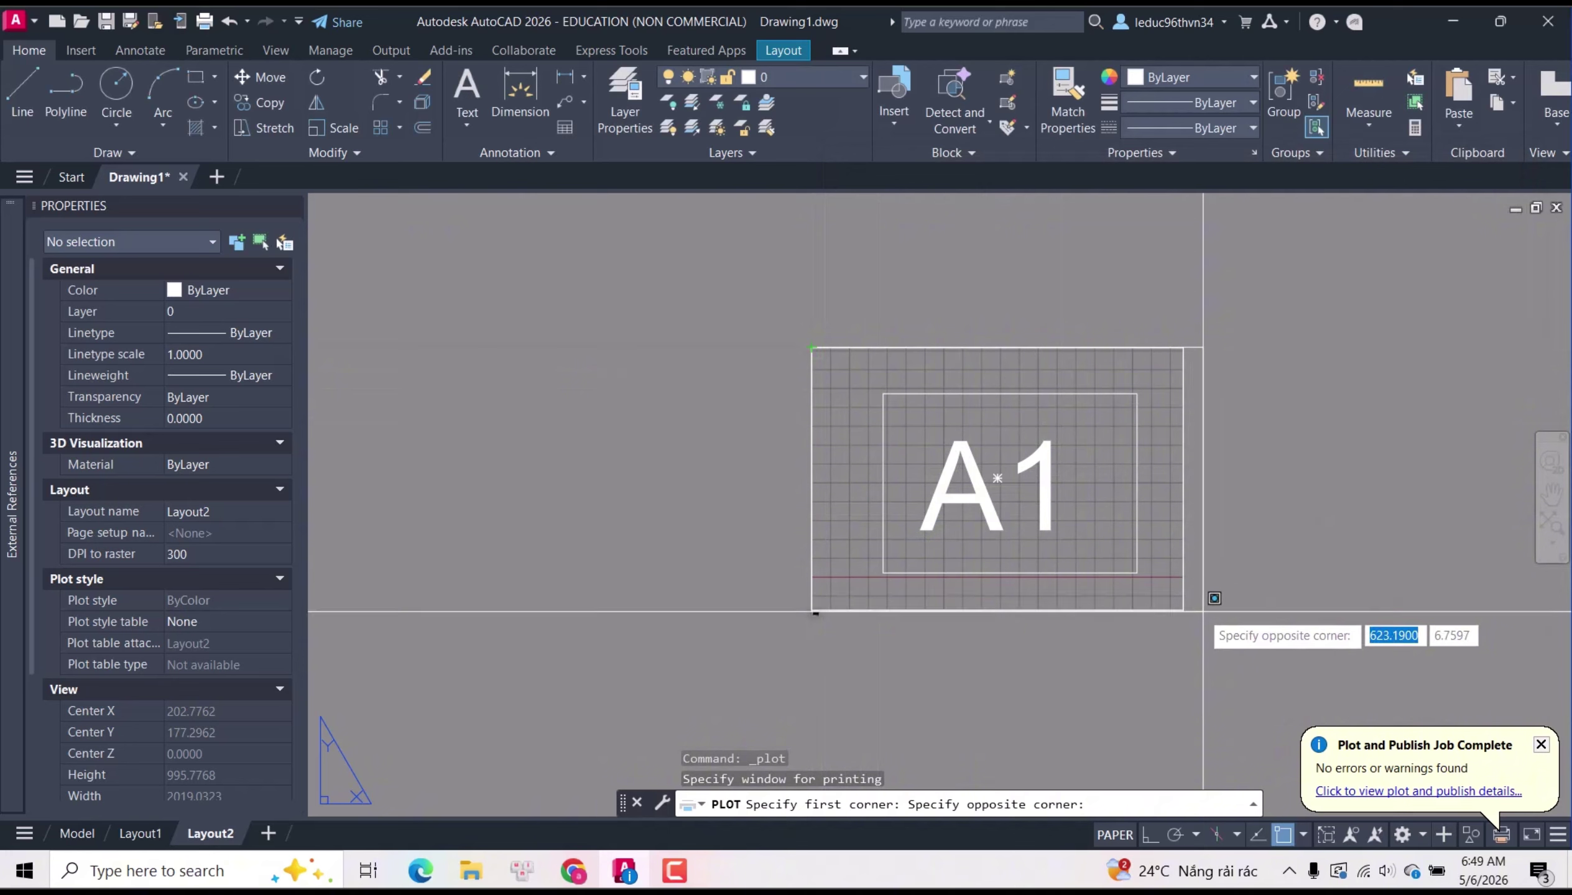
{"action": "left_click", "coordinate": [1184, 610]}
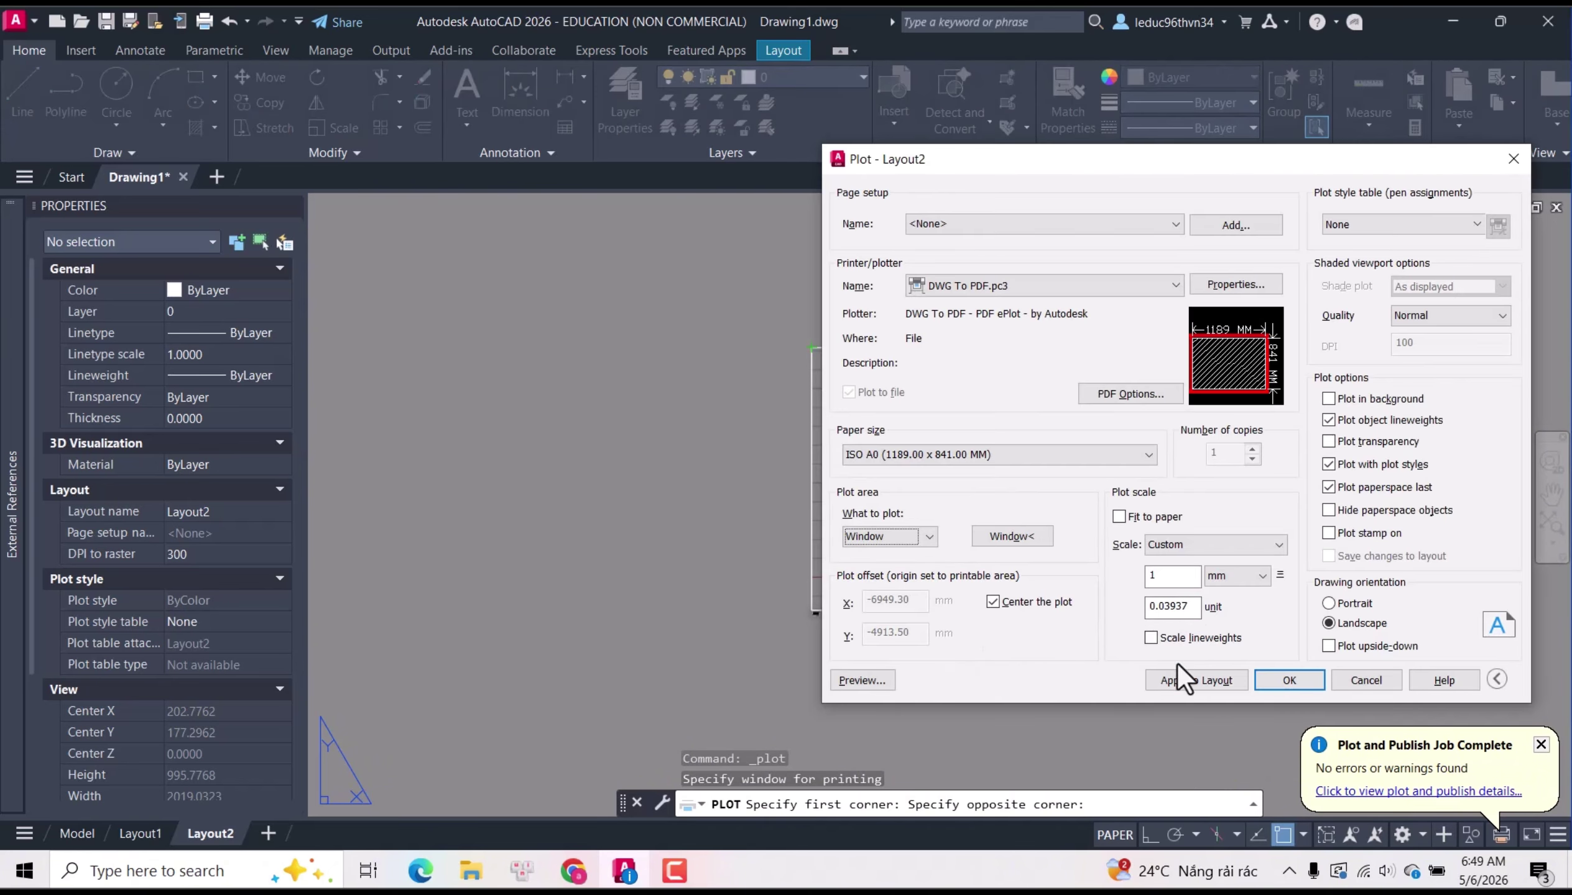
Set Layout2's plot scale to 1:1 with fit to paper off and apply the settings to the layout.
{"action": "left_click", "coordinate": [1131, 516]}
{"action": "left_click", "coordinate": [1132, 515]}
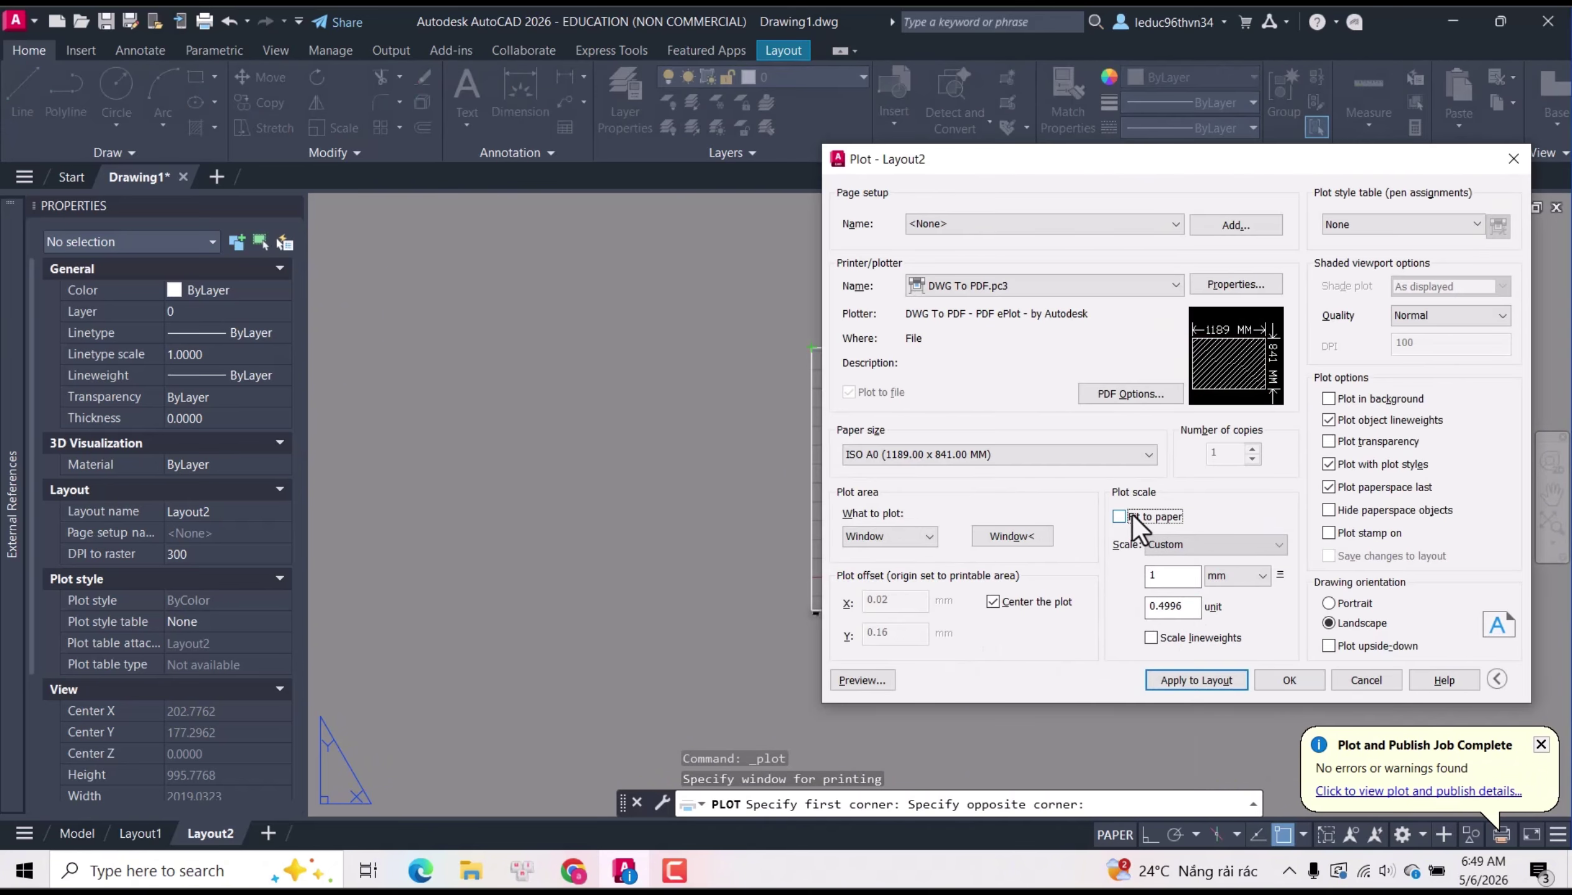
{"action": "left_click", "coordinate": [1166, 541]}
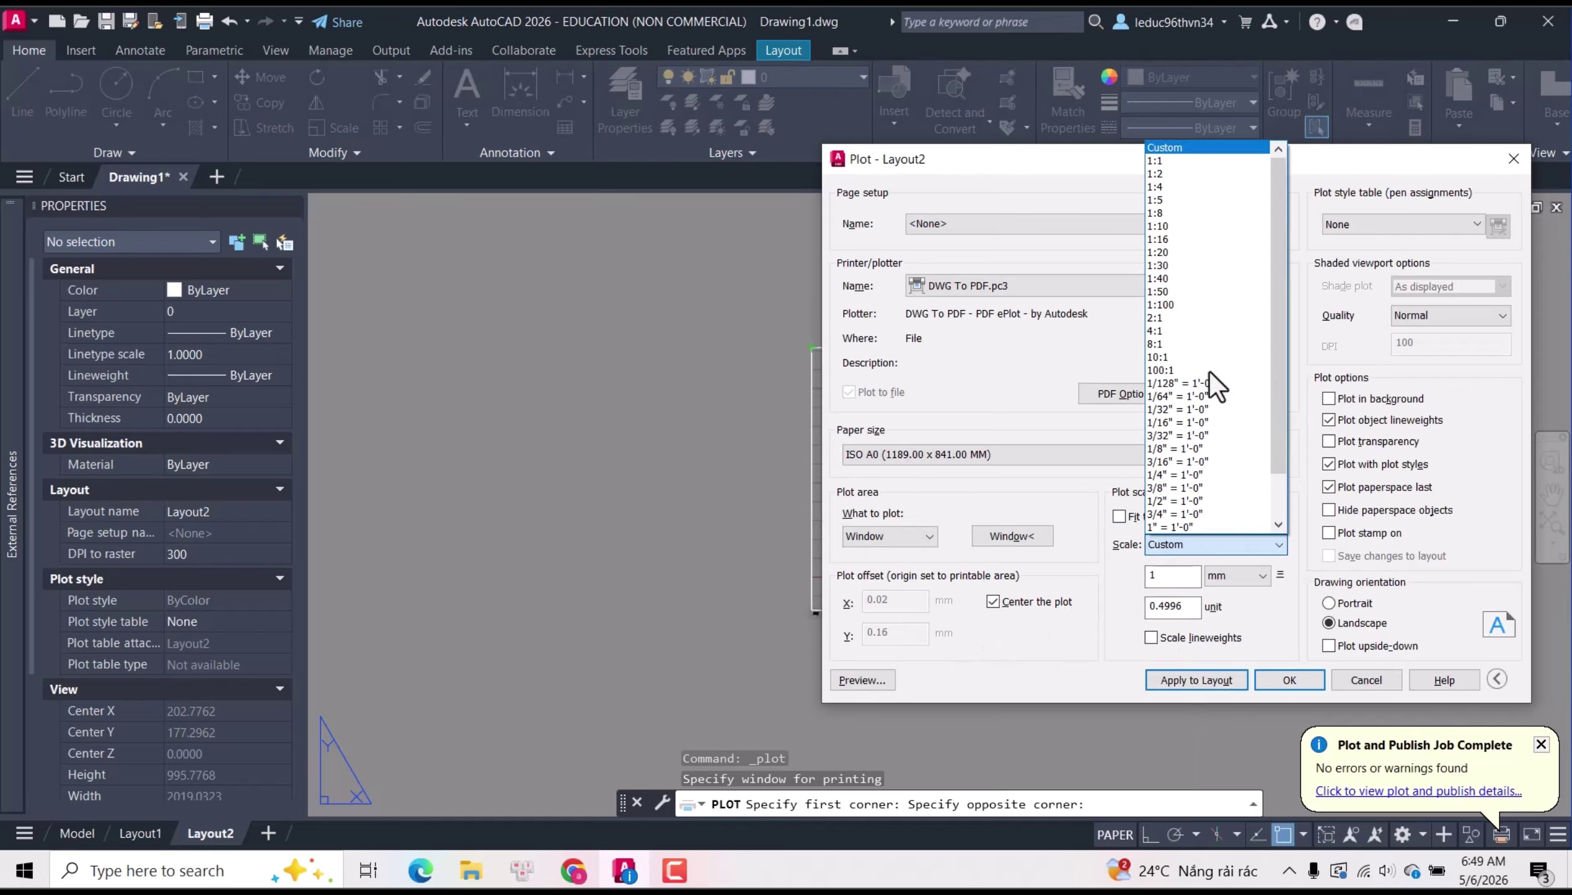
{"action": "left_click", "coordinate": [1176, 157]}
{"action": "left_click", "coordinate": [1185, 543]}
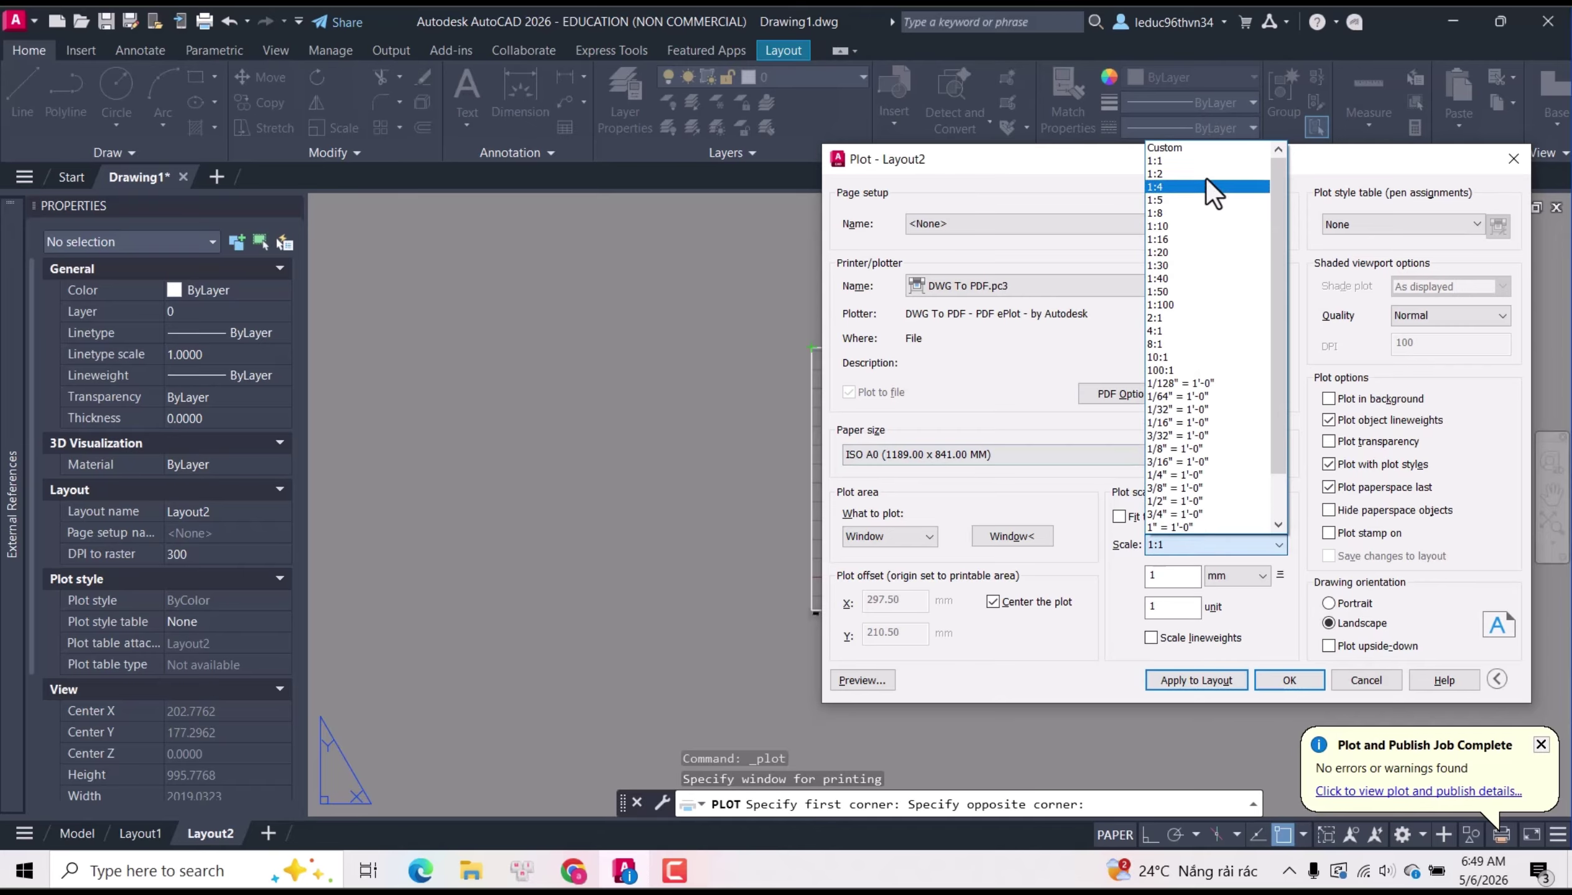
{"action": "left_click", "coordinate": [1198, 157]}
{"action": "left_click", "coordinate": [1222, 679]}
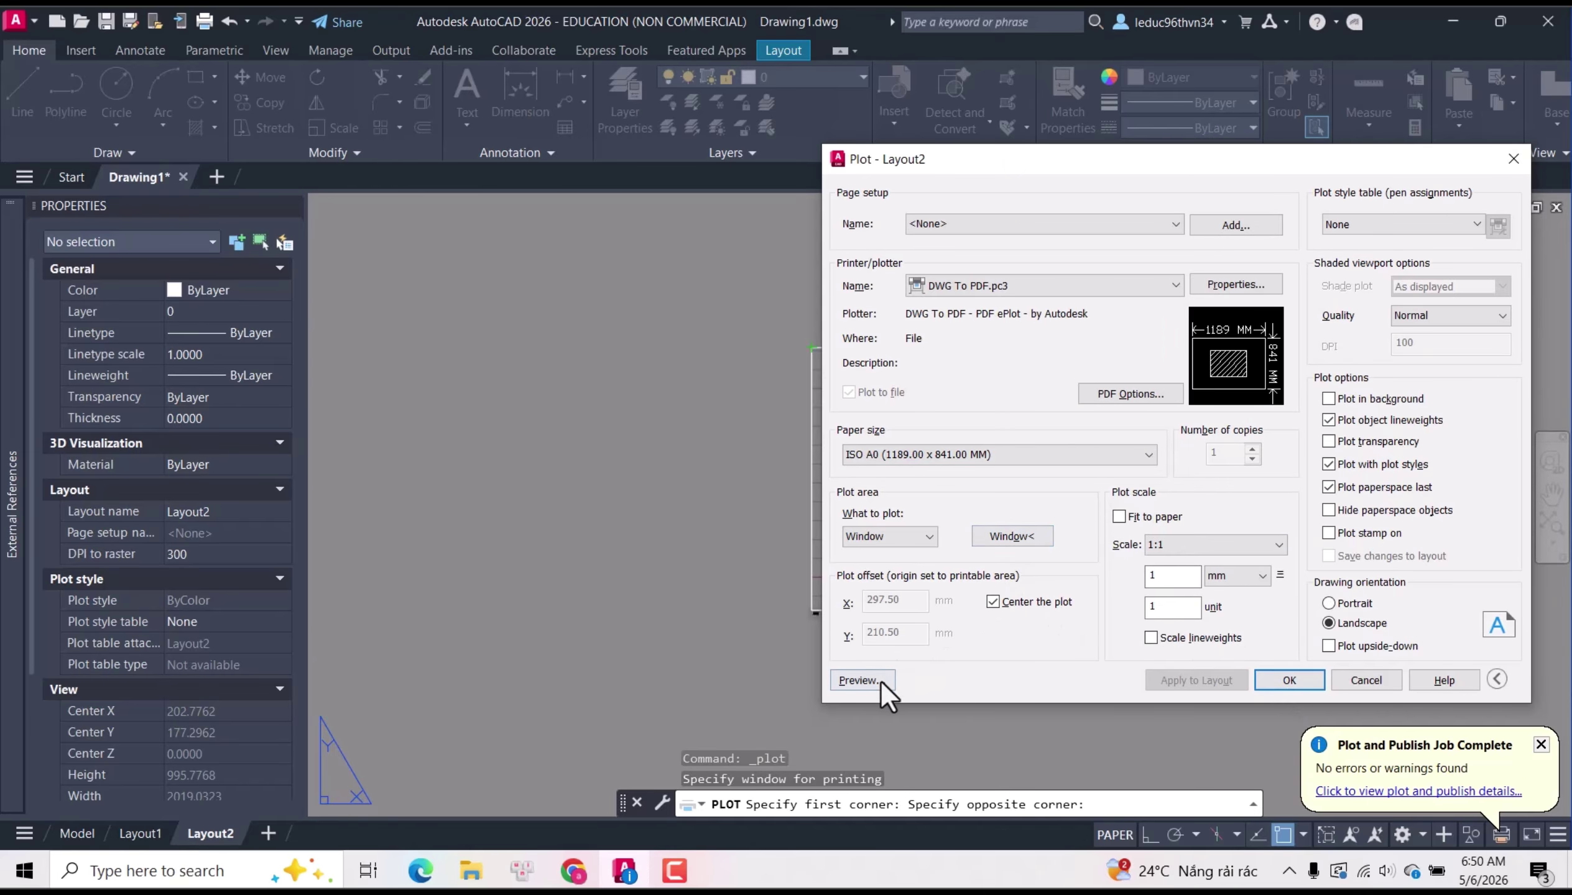
Preview the Layout2 plot and export it to the Downloads folder as "A1 PDF".
{"action": "left_click", "coordinate": [860, 681]}
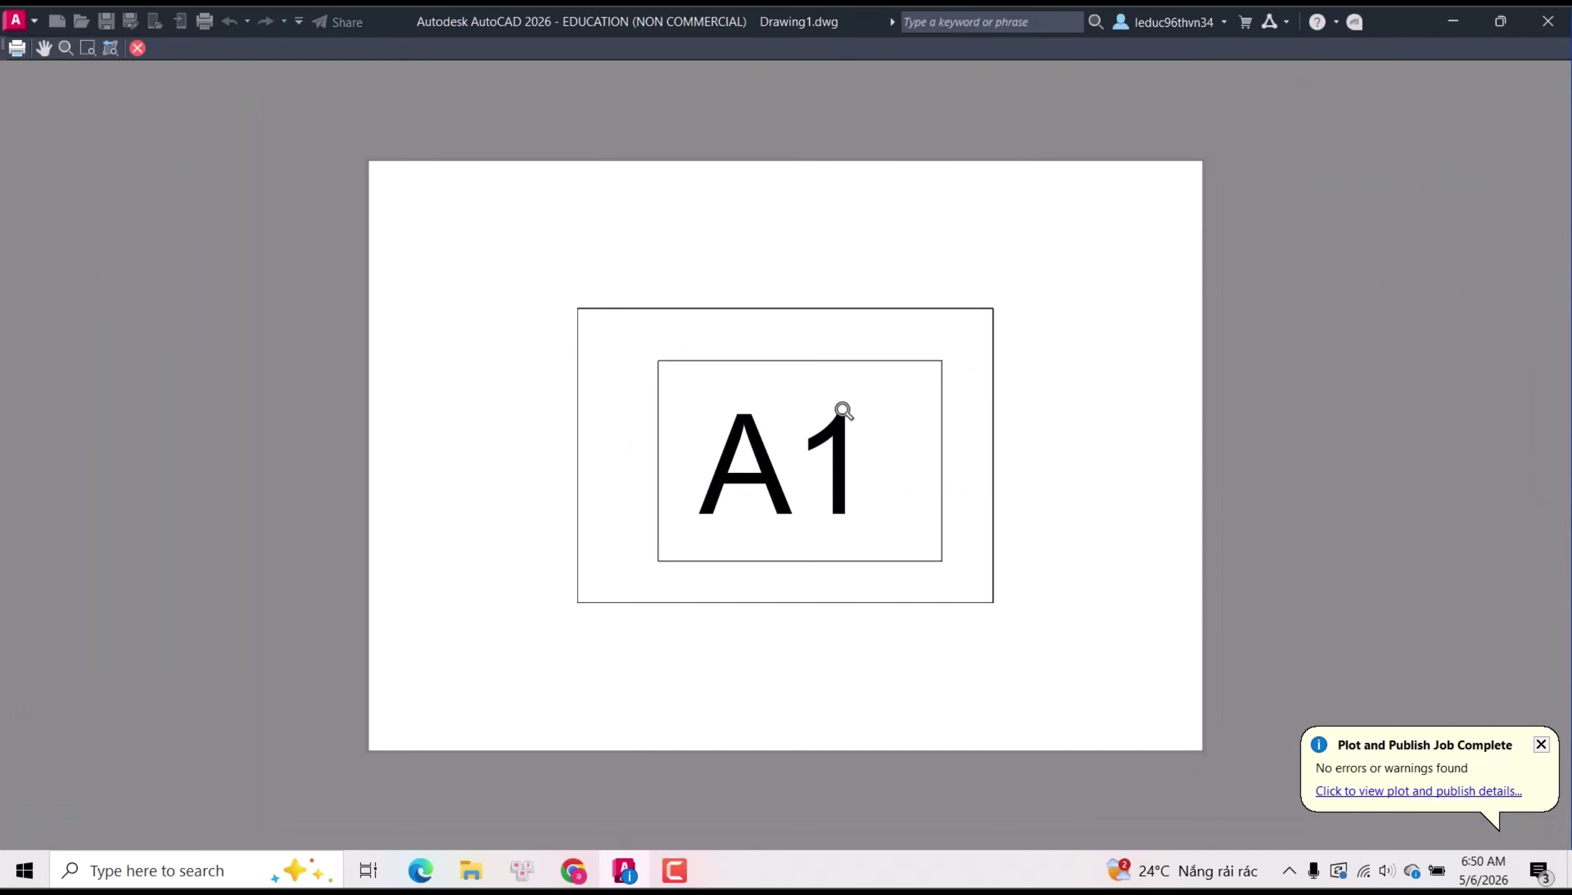
{"action": "left_click", "coordinate": [138, 50]}
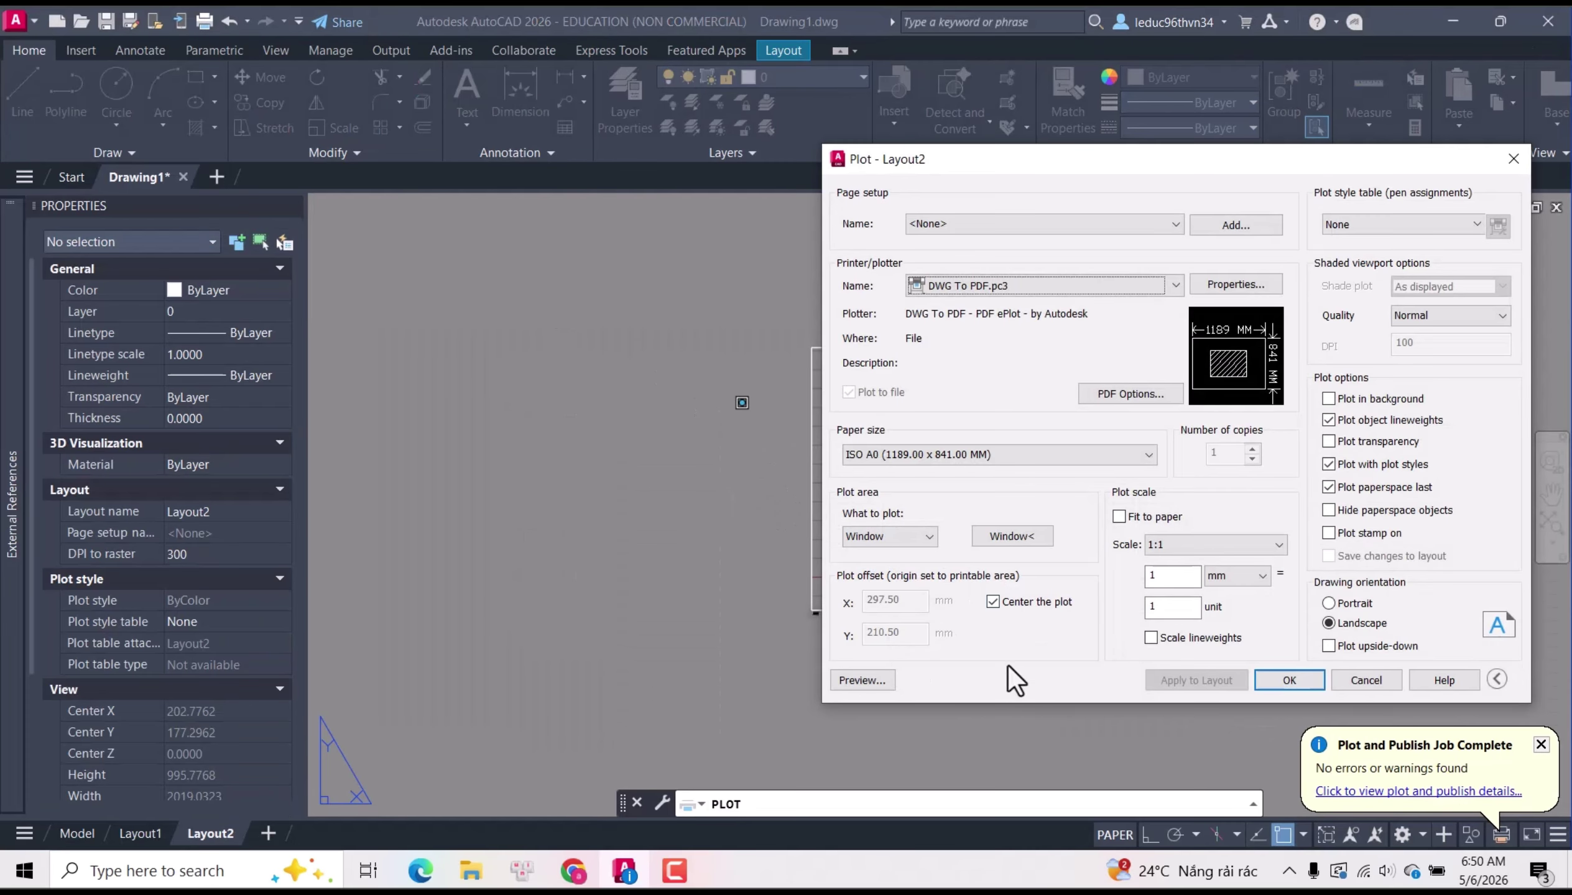
{"action": "left_click", "coordinate": [1290, 680]}
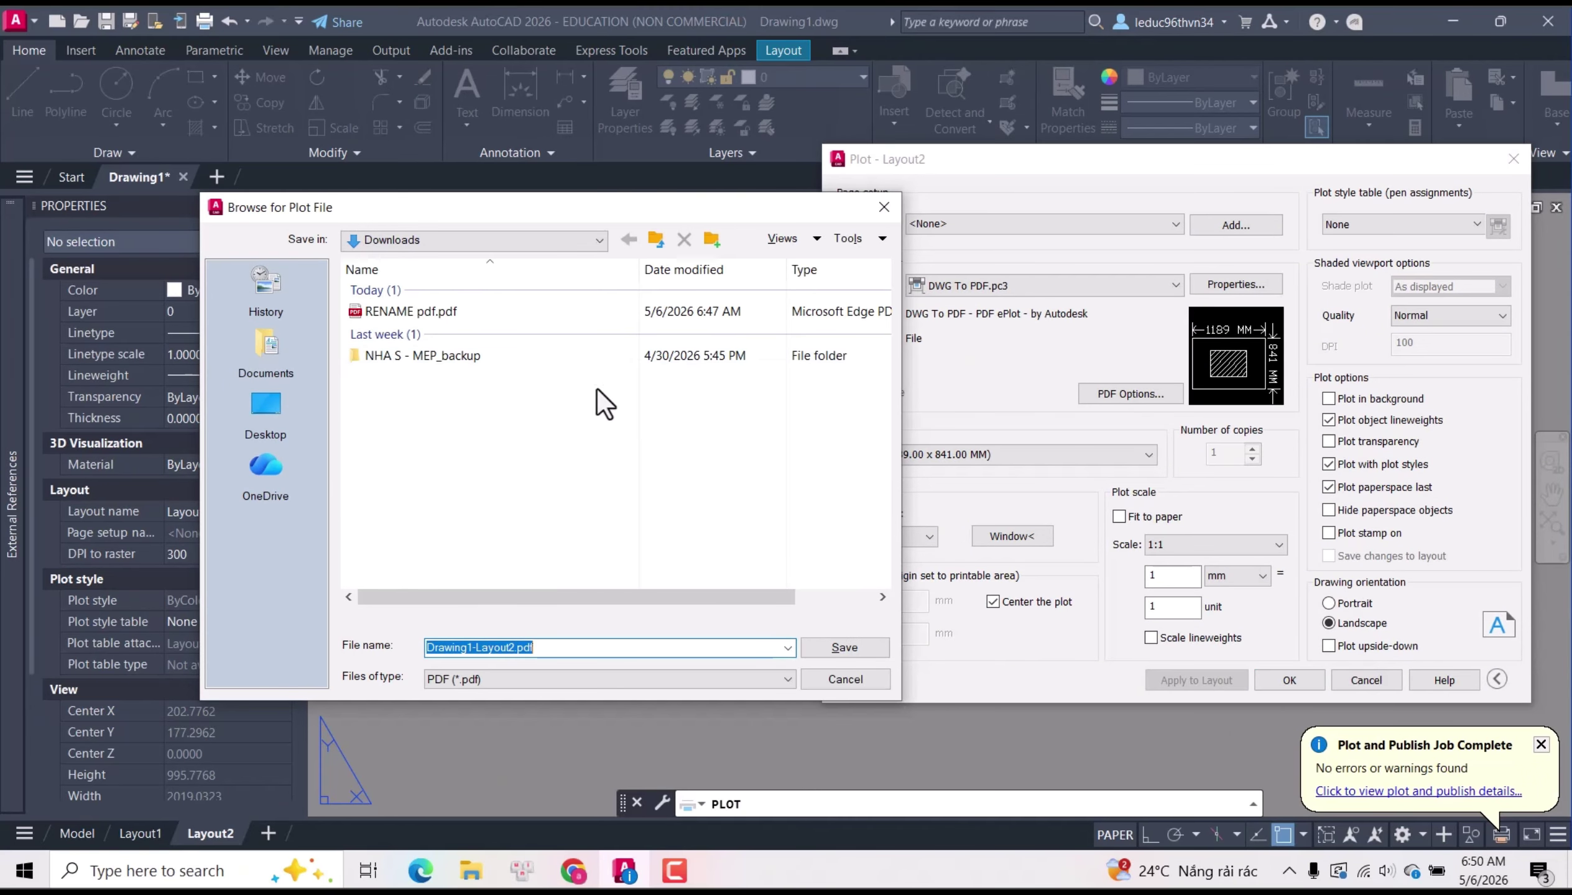
{"action": "type", "text": "A1"}
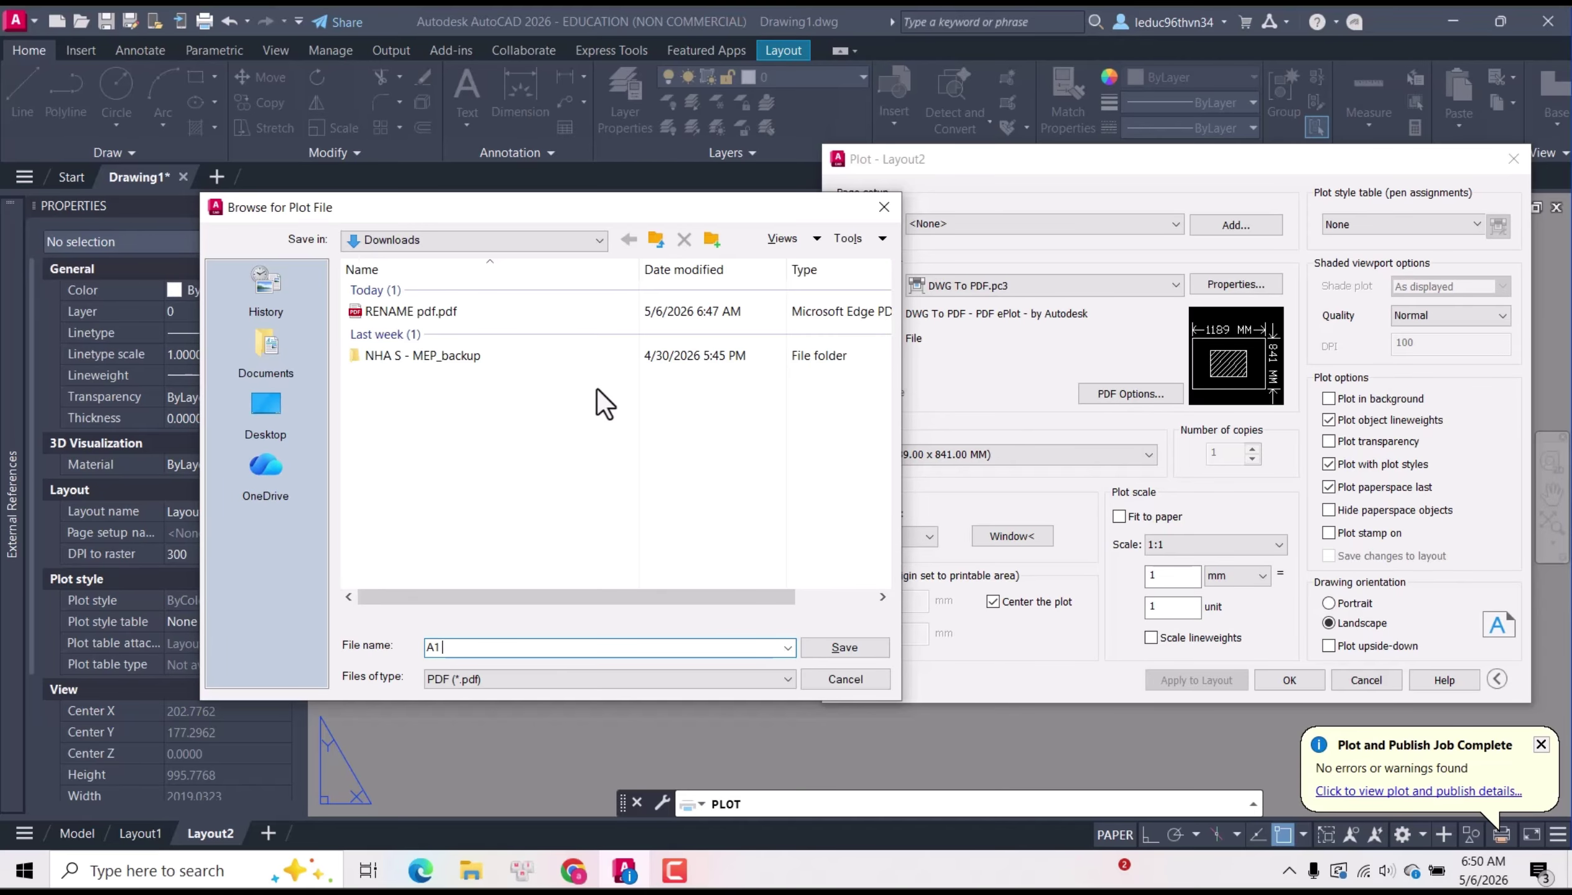
{"action": "type", "text": " PDF"}
{"action": "key", "text": "Return"}
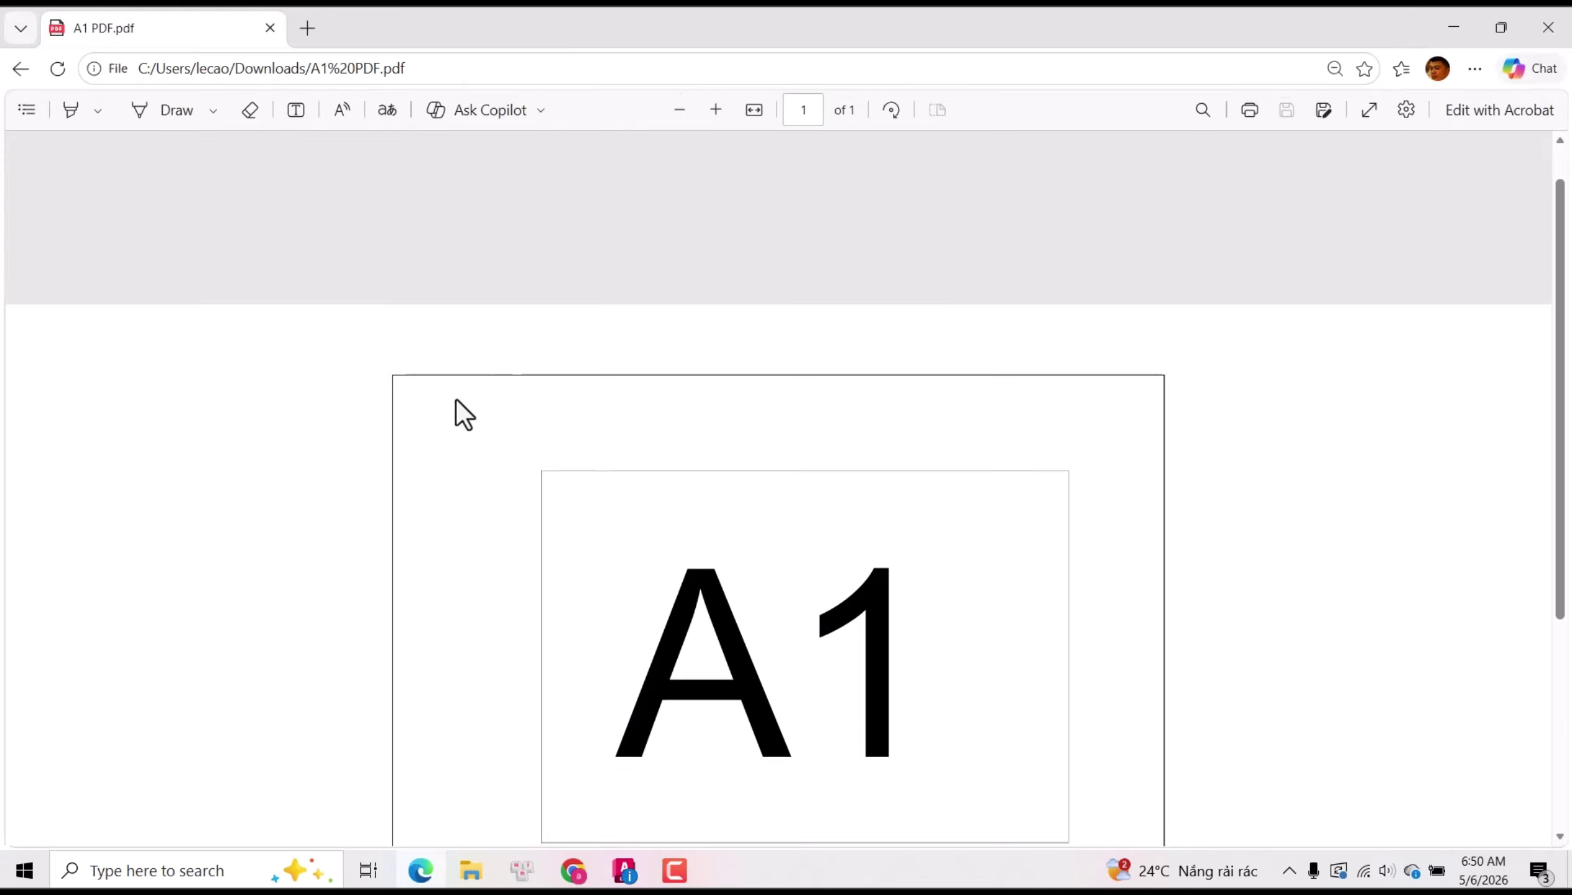
Examine the frame's placement on the page in the exported A1 PDF and return to Layout2 in AutoCAD.
{"action": "scroll", "coordinate": [452, 437], "scroll_direction": "down", "scroll_amount": 5}
{"action": "scroll", "coordinate": [591, 472], "scroll_direction": "up", "scroll_amount": 4}
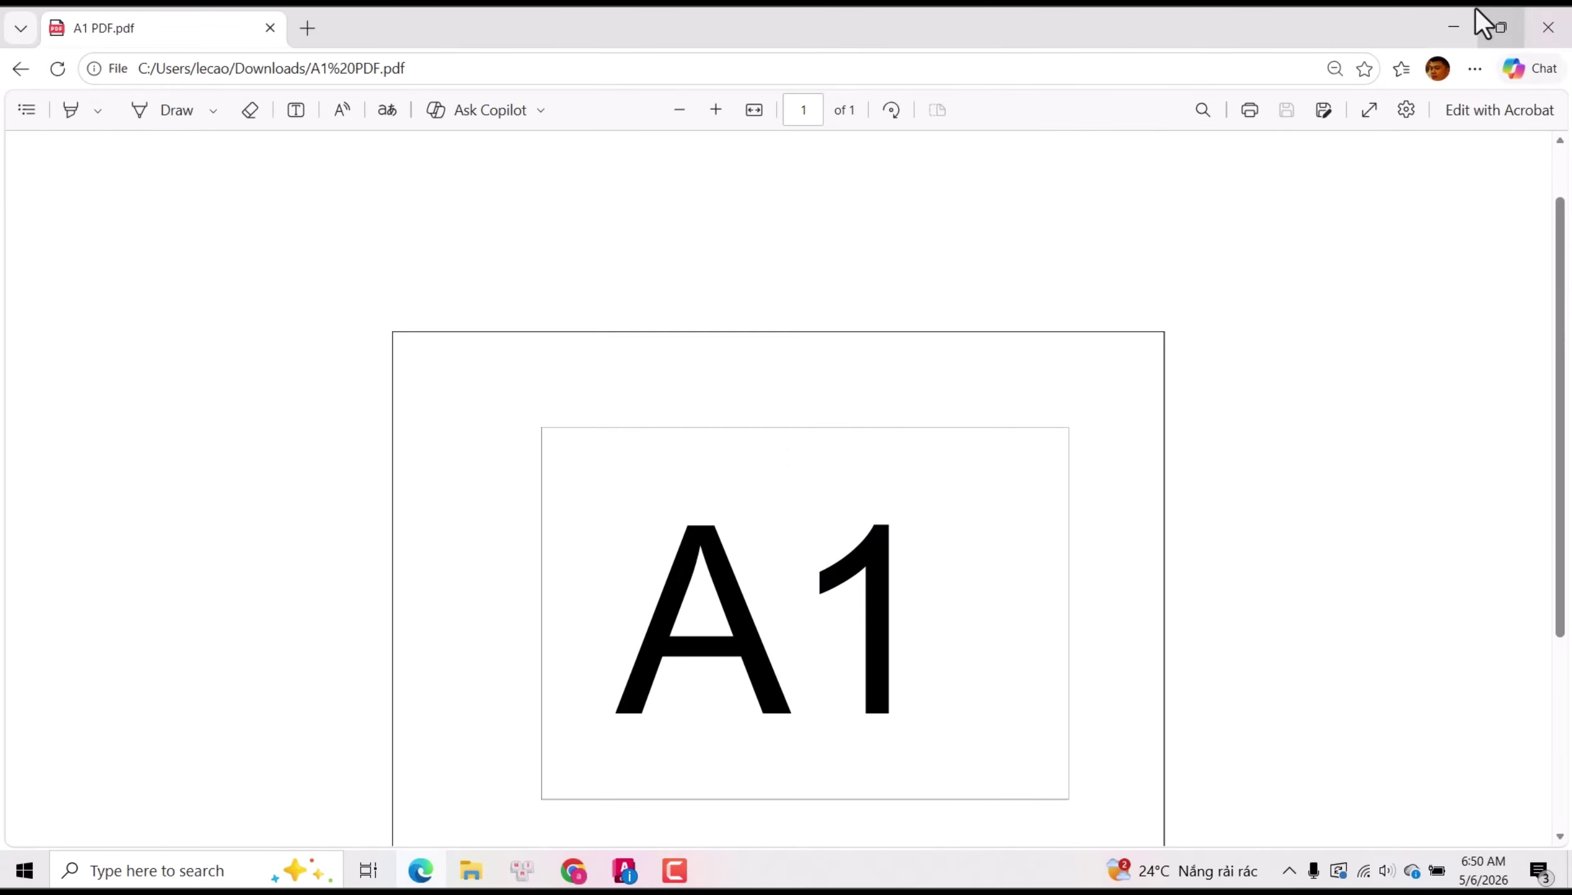
{"action": "left_click", "coordinate": [1453, 27]}
{"action": "scroll", "coordinate": [780, 509], "scroll_direction": "down", "scroll_amount": 2}
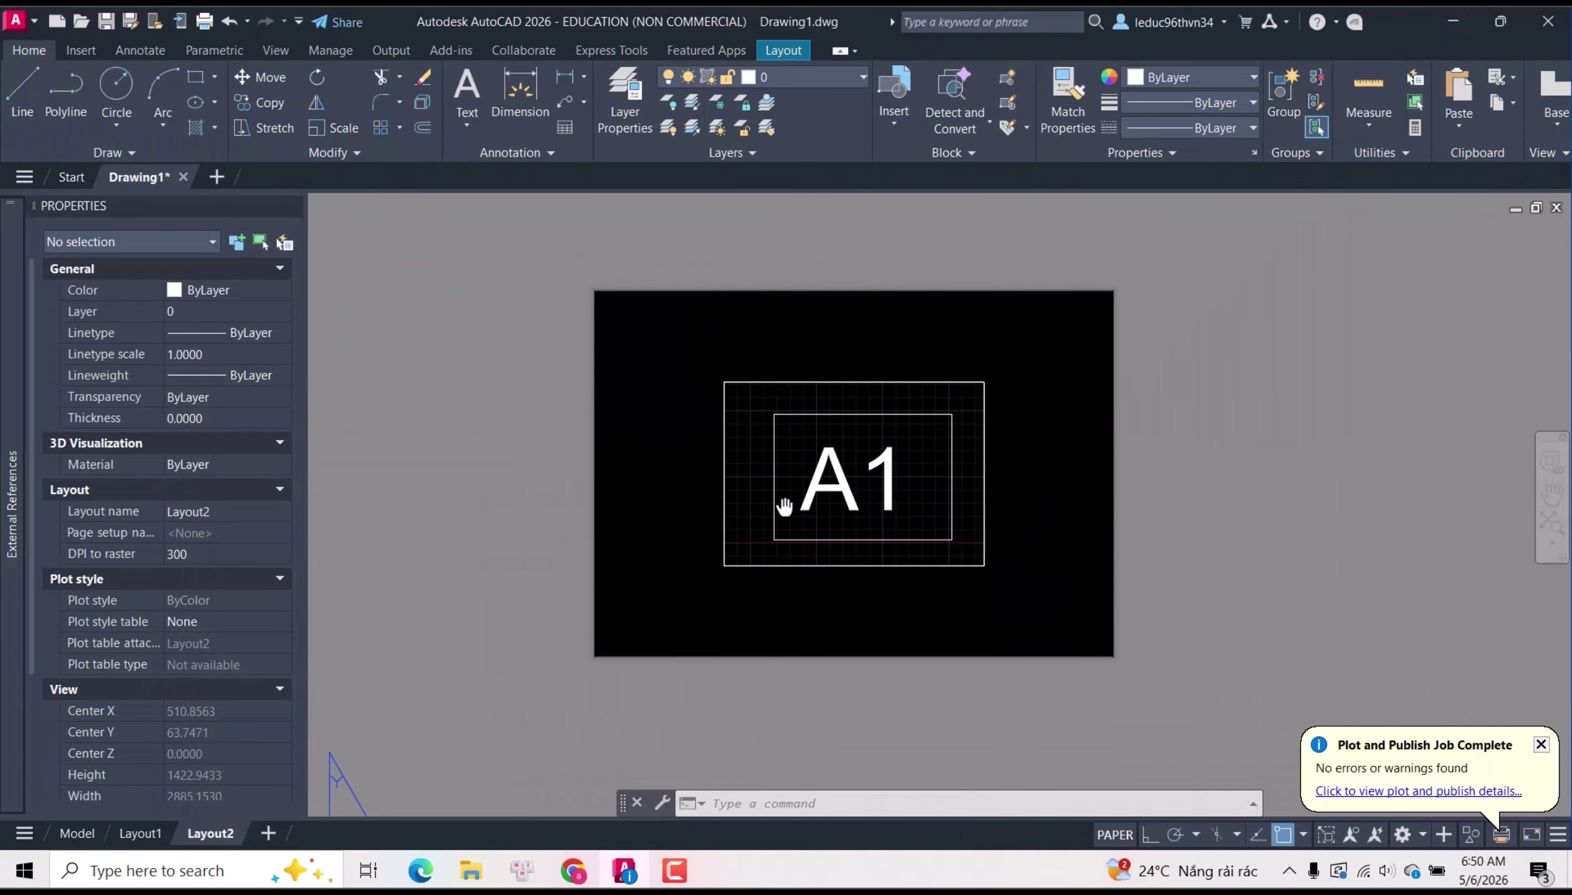
{"action": "scroll", "coordinate": [781, 519], "scroll_direction": "up", "scroll_amount": 2}
{"action": "scroll", "coordinate": [398, 692], "scroll_direction": "down", "scroll_amount": 2}
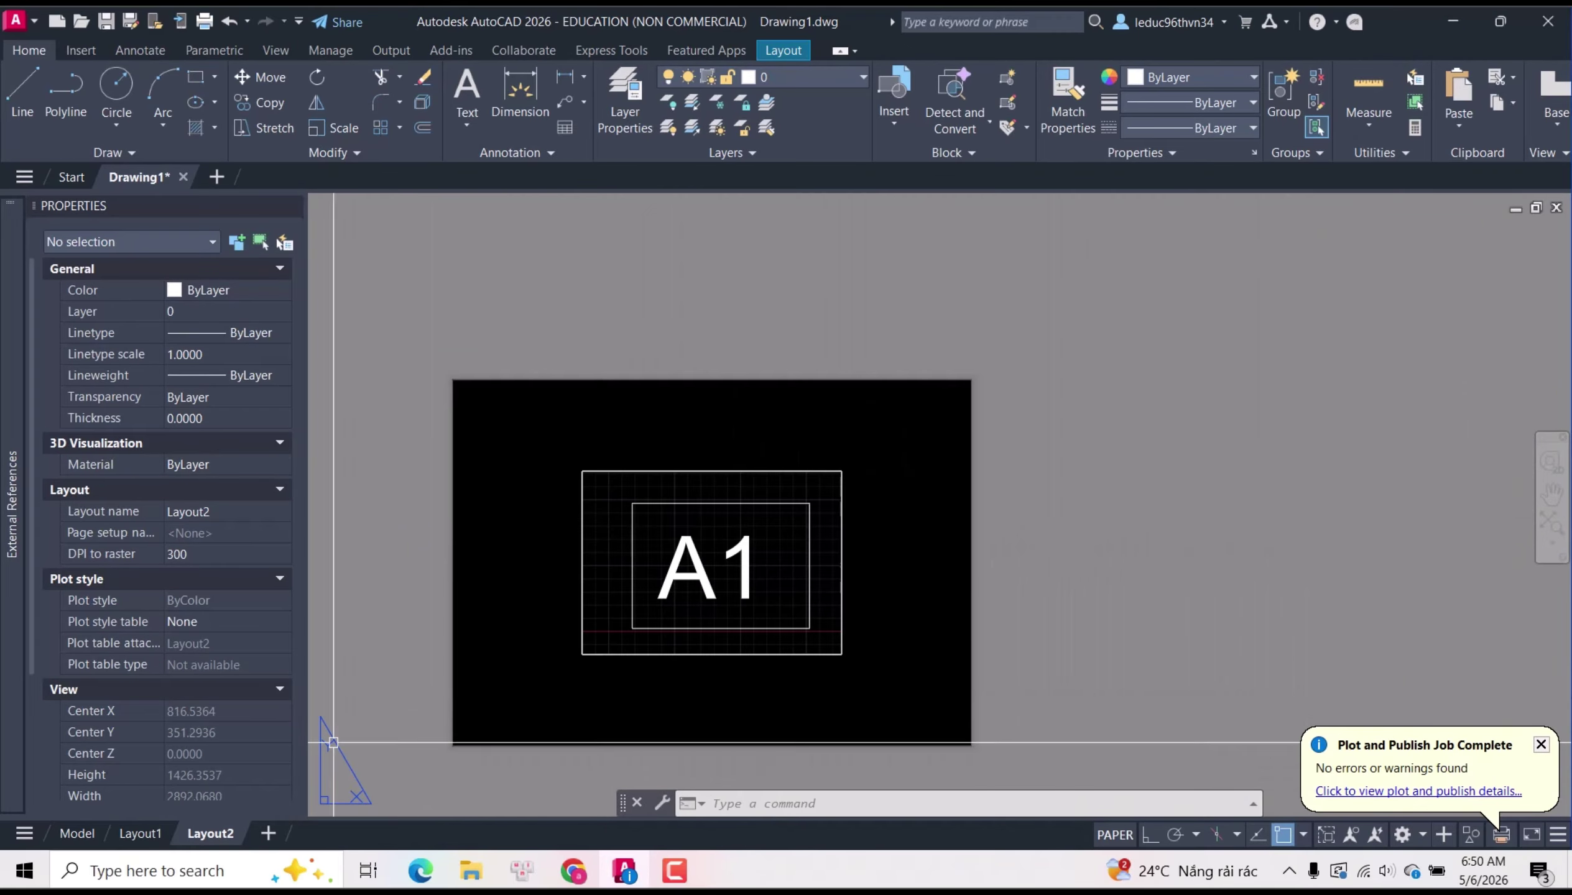
Make the A1 page setup current for Layout2 in the Page Setup Manager.
{"action": "right_click", "coordinate": [200, 834]}
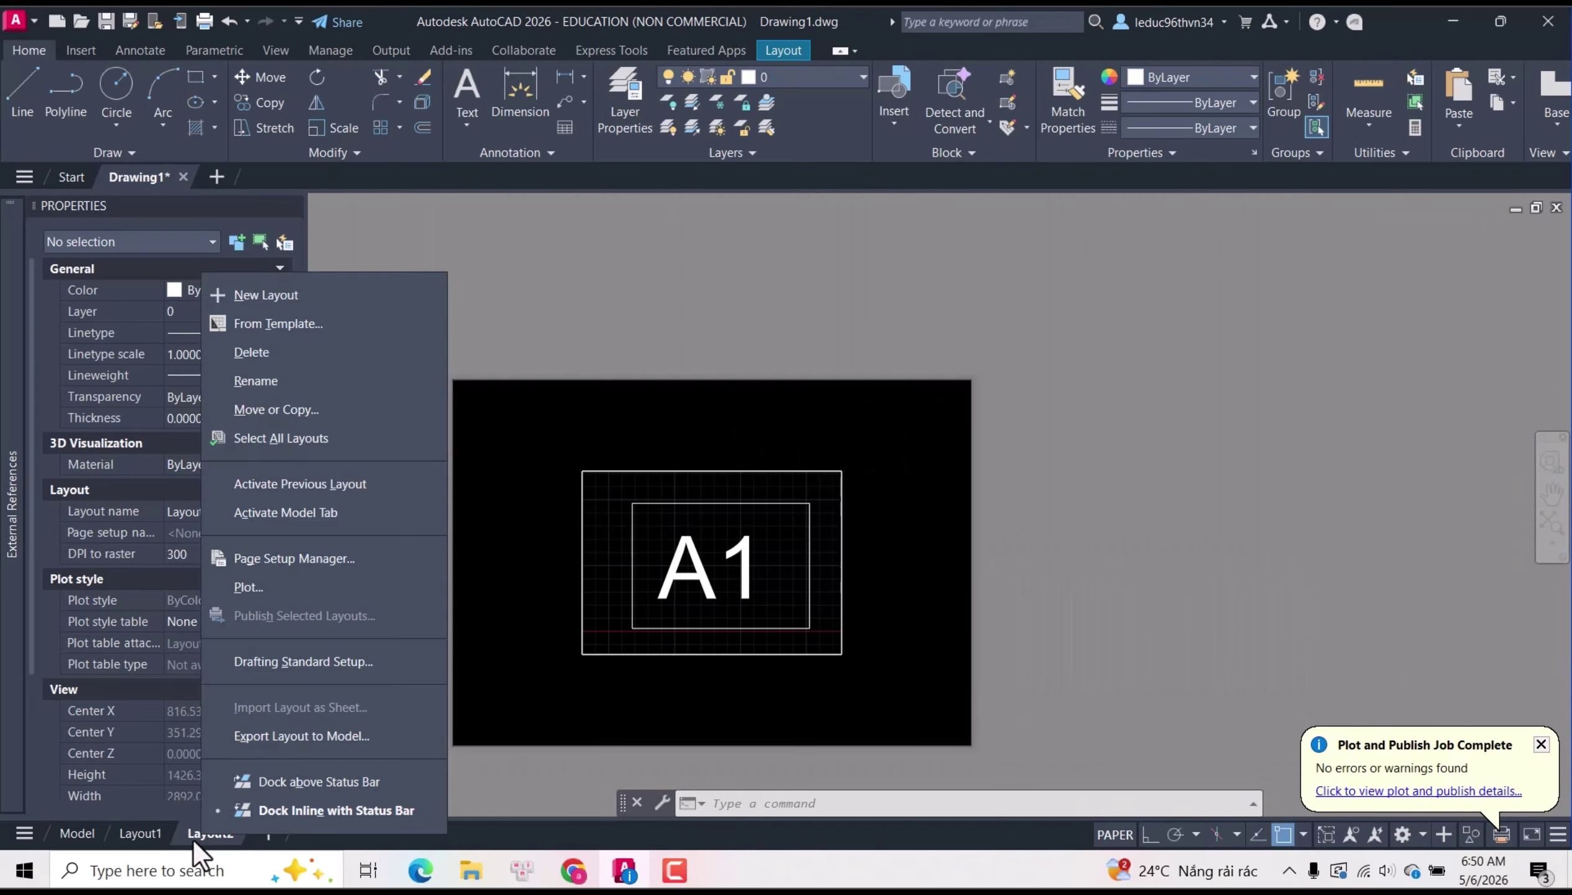
{"action": "left_click", "coordinate": [245, 563]}
{"action": "left_click", "coordinate": [629, 390]}
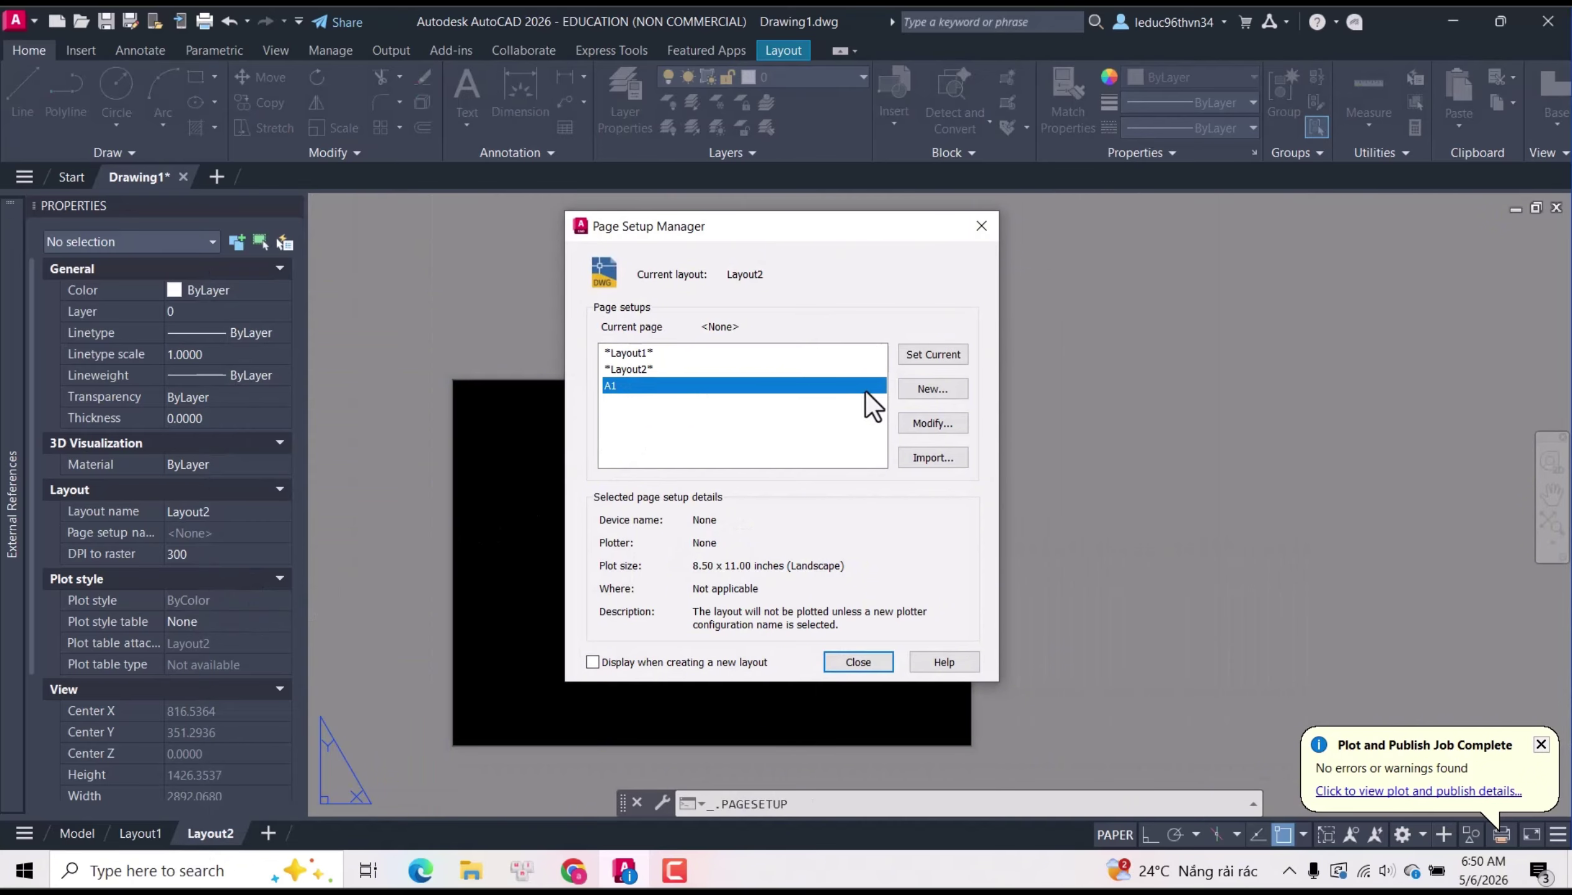
{"action": "left_click", "coordinate": [942, 355]}
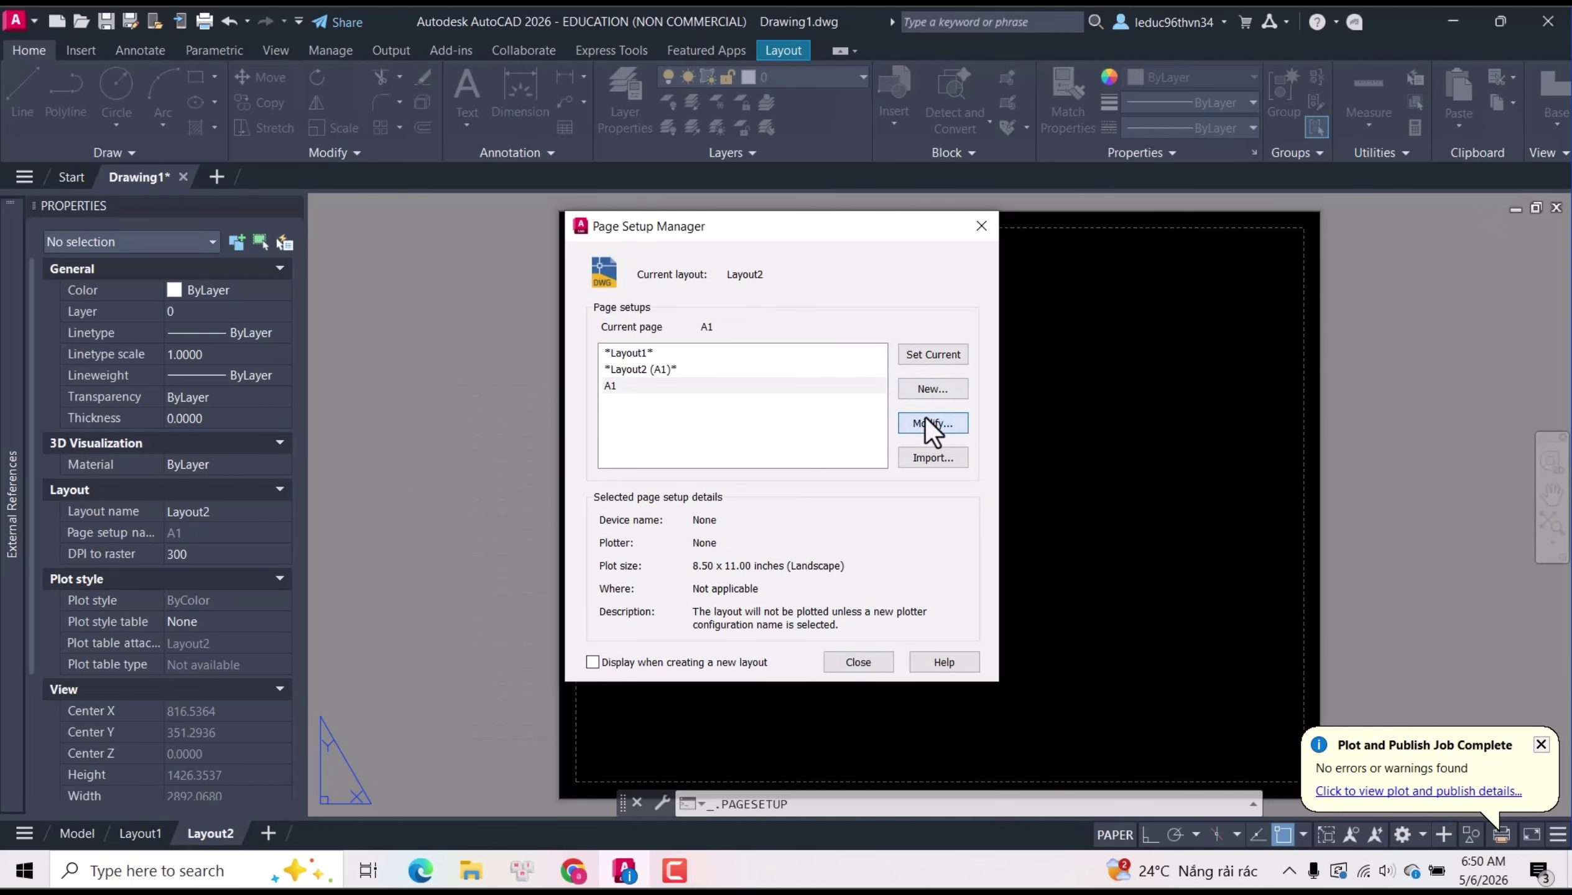
Start modifying the A1 page setup and set its plotter to DWG To PDF.pc3.
{"action": "left_click", "coordinate": [928, 425]}
{"action": "left_click", "coordinate": [643, 315]}
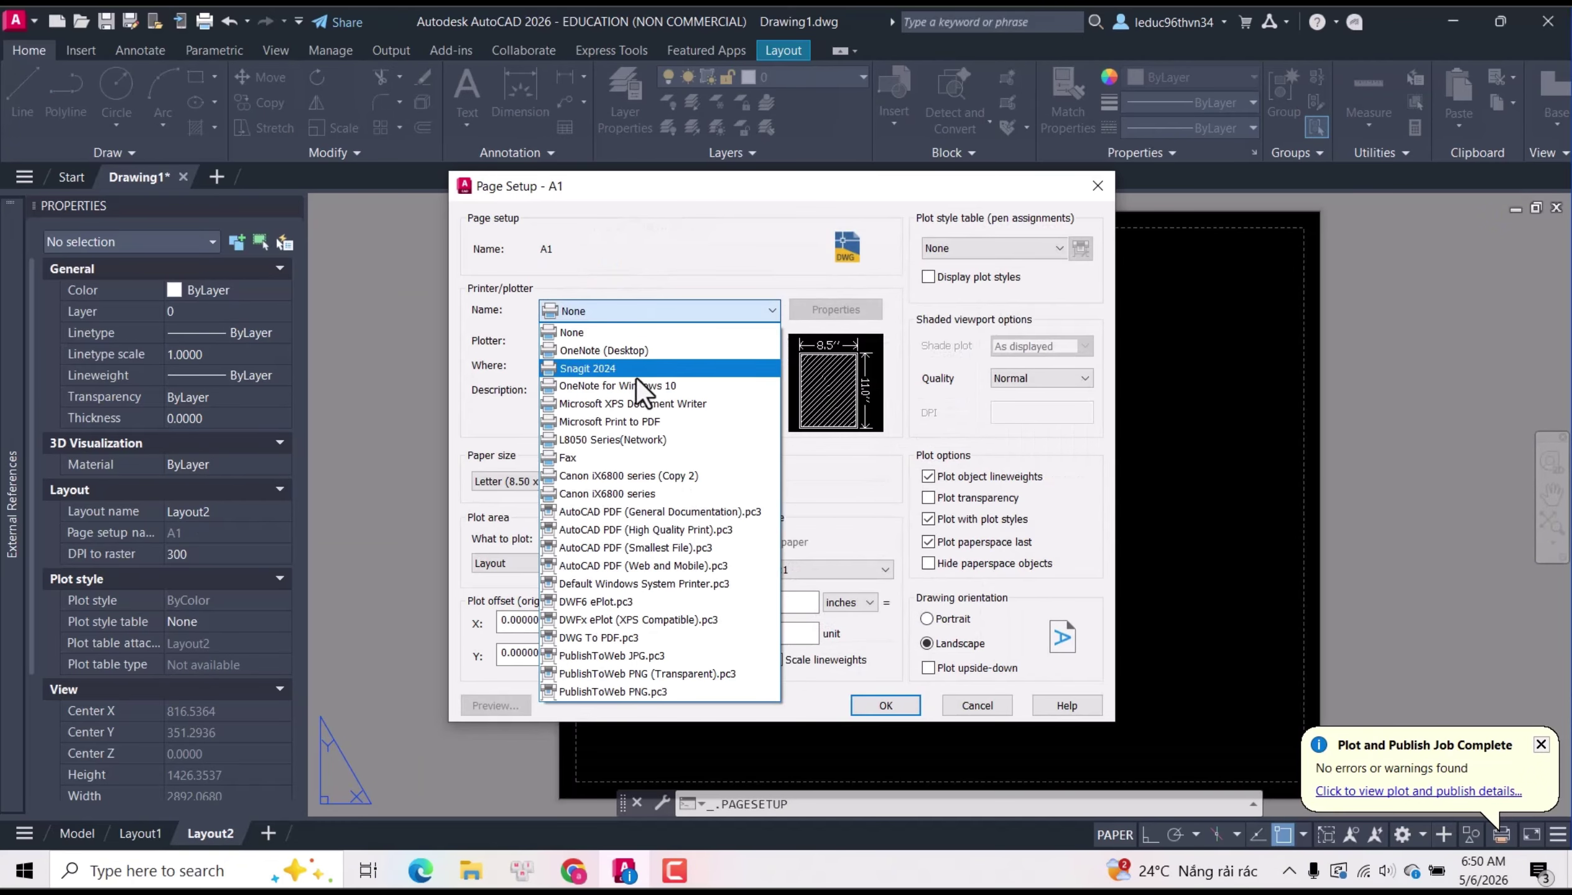
{"action": "left_click", "coordinate": [603, 642]}
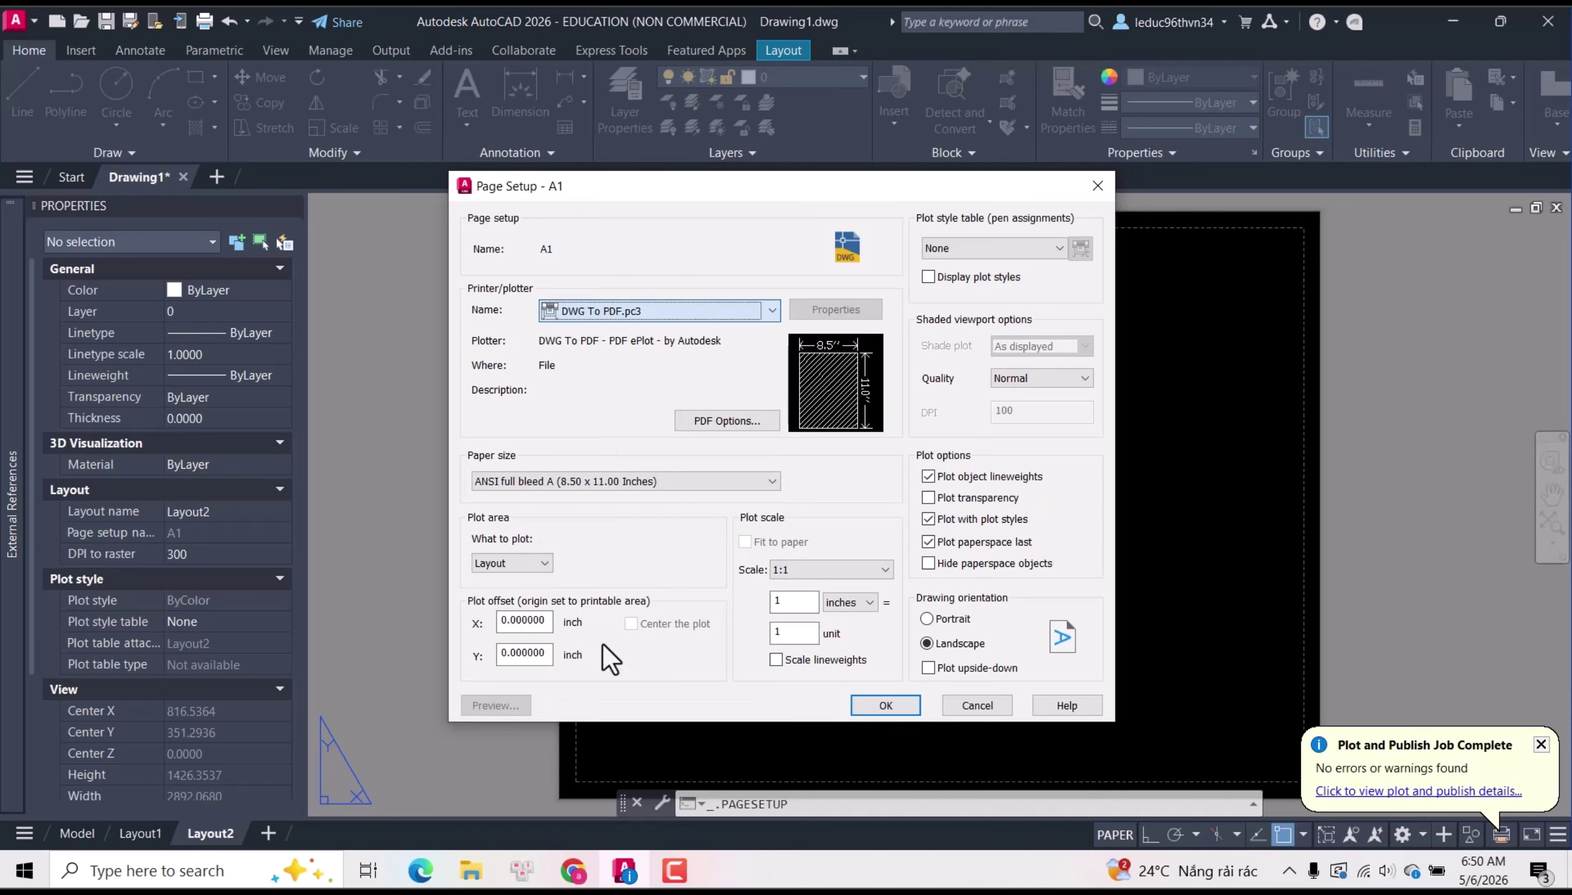
Set the A1 page setup's paper size to ISO A1 (841.00 x 594.00 MM).
{"action": "left_click", "coordinate": [699, 479]}
{"action": "scroll", "coordinate": [640, 591], "scroll_direction": "down", "scroll_amount": 3}
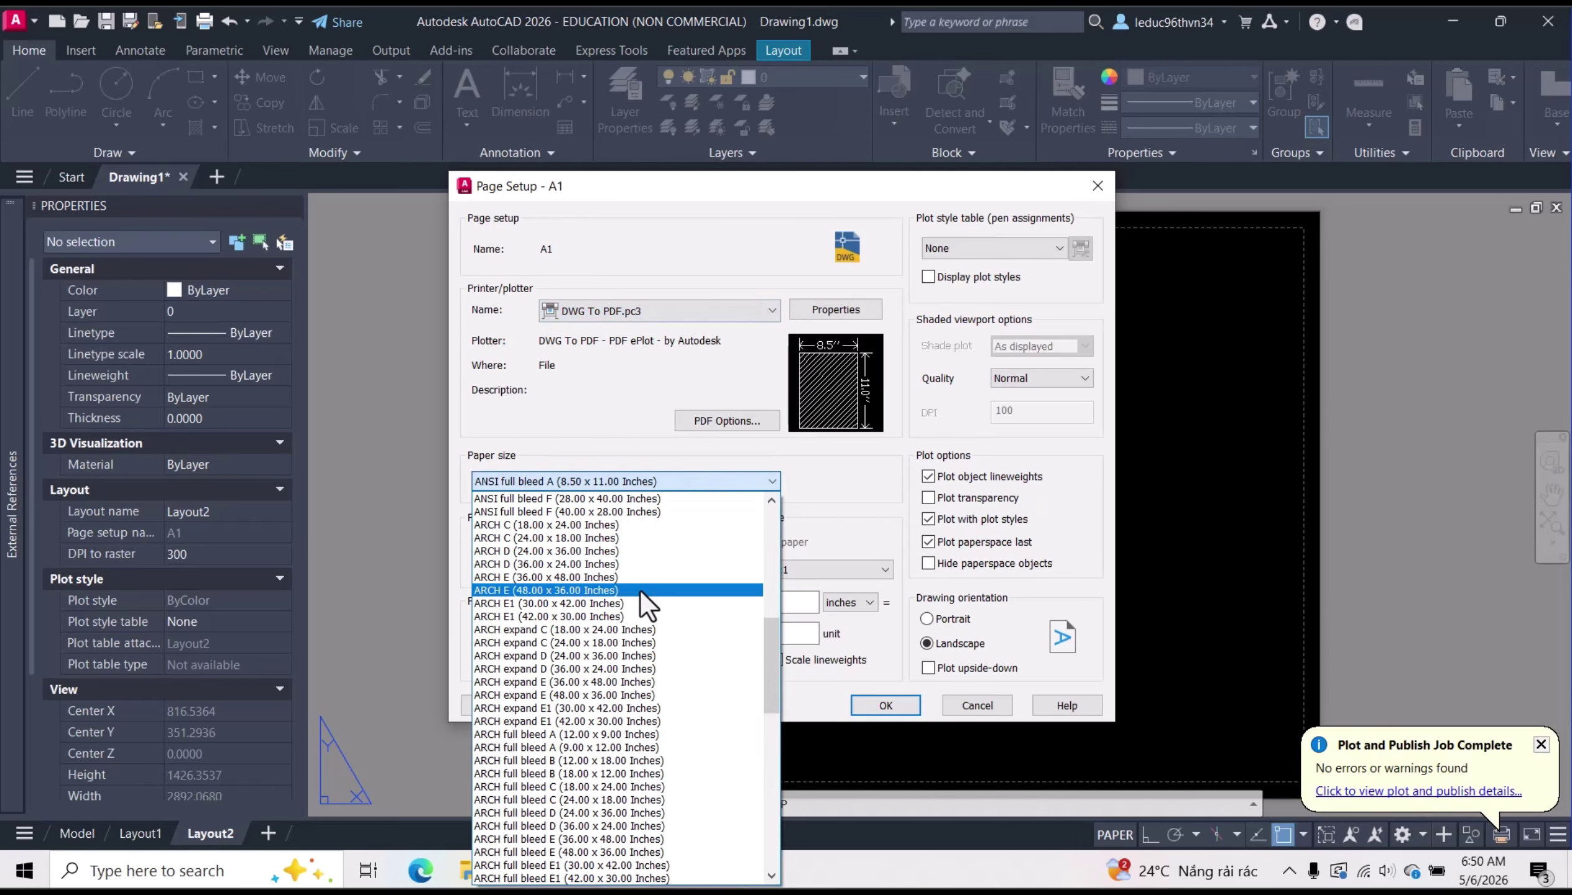
{"action": "scroll", "coordinate": [638, 585], "scroll_direction": "down", "scroll_amount": 5}
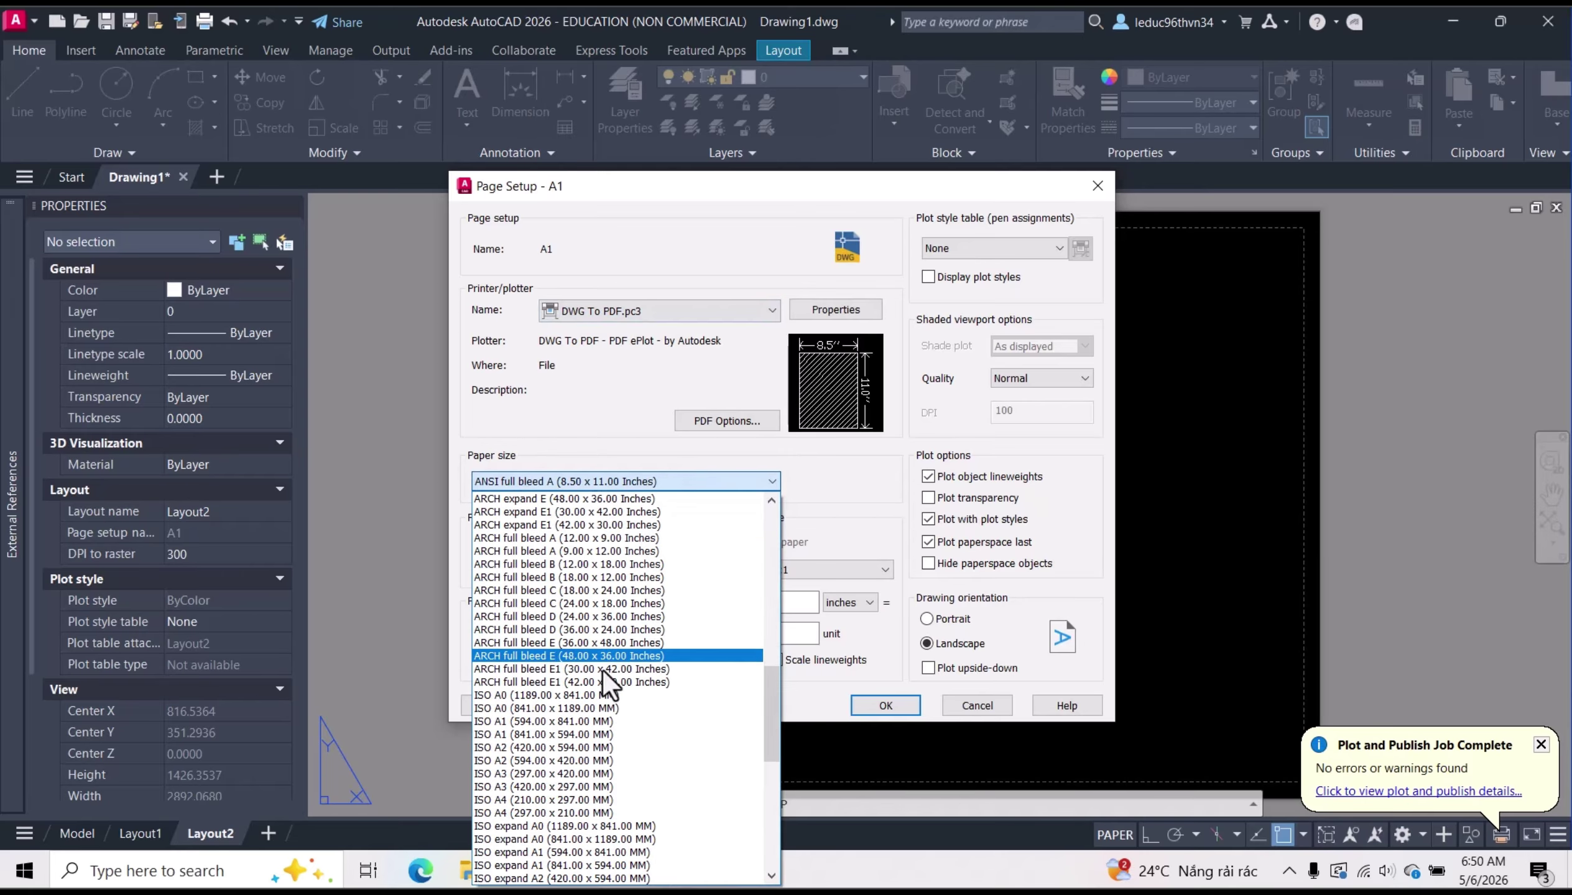
{"action": "left_click", "coordinate": [554, 708]}
{"action": "left_click", "coordinate": [531, 481]}
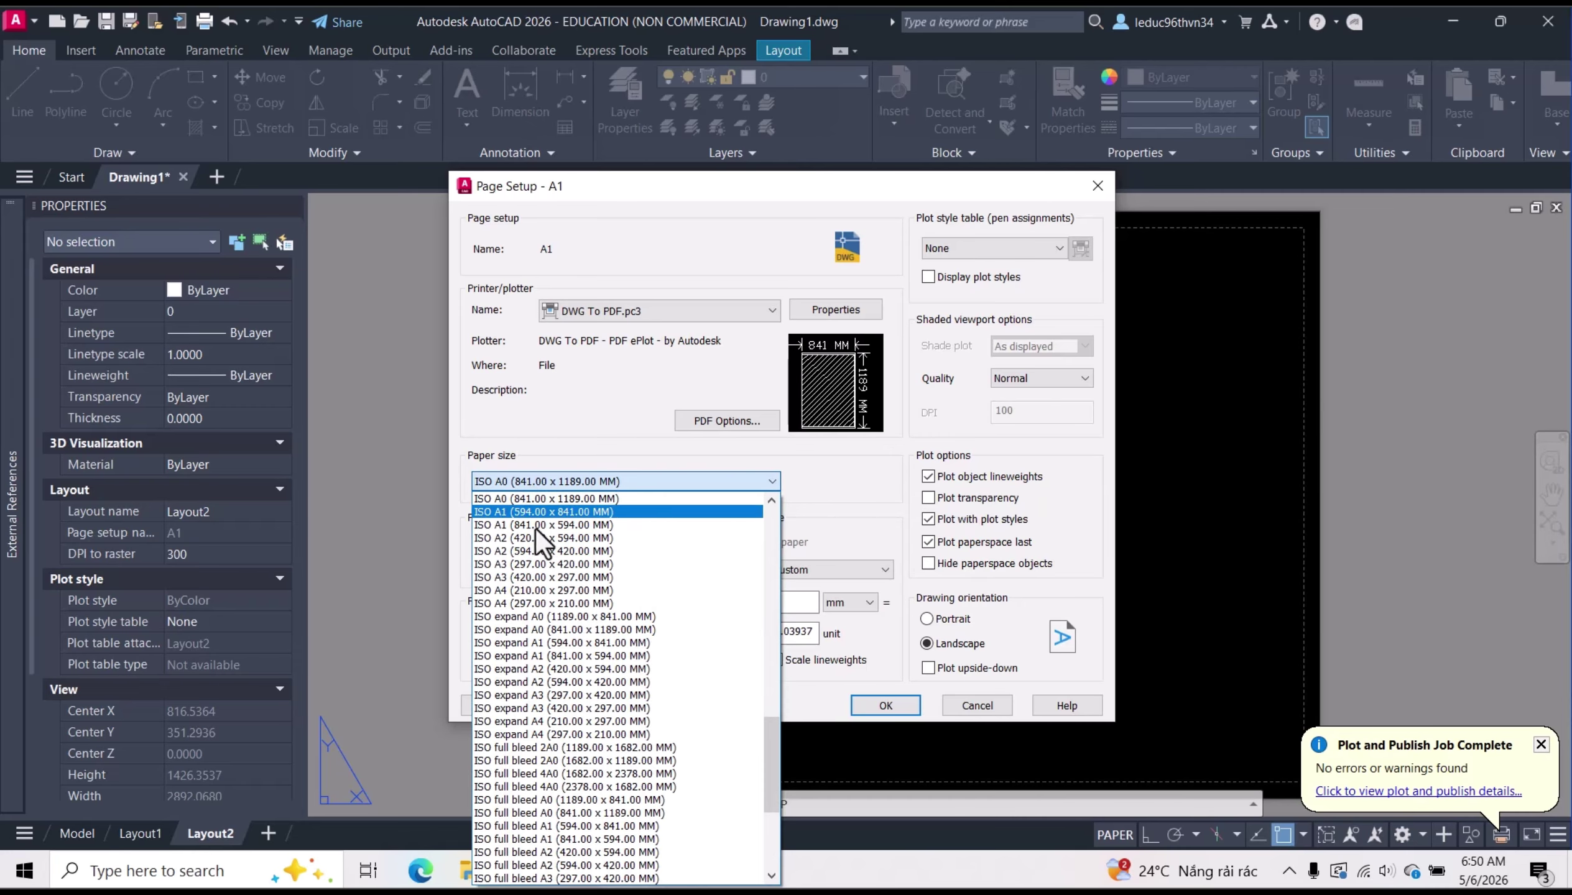
{"action": "scroll", "coordinate": [544, 634], "scroll_direction": "down", "scroll_amount": 3}
{"action": "scroll", "coordinate": [543, 645], "scroll_direction": "up", "scroll_amount": 2}
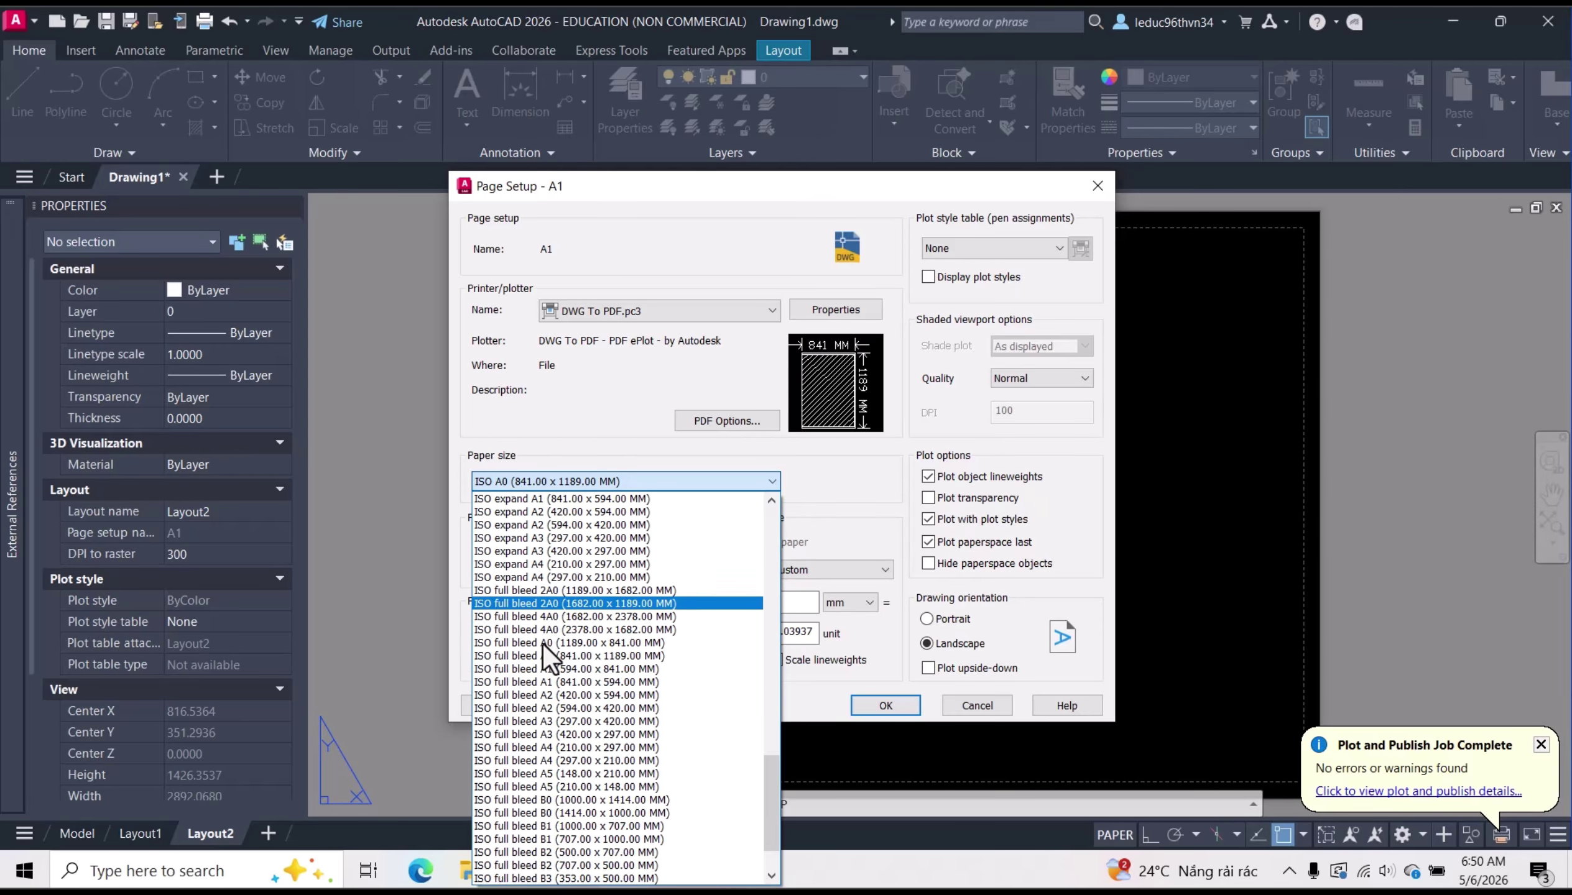
{"action": "scroll", "coordinate": [543, 639], "scroll_direction": "up", "scroll_amount": 3}
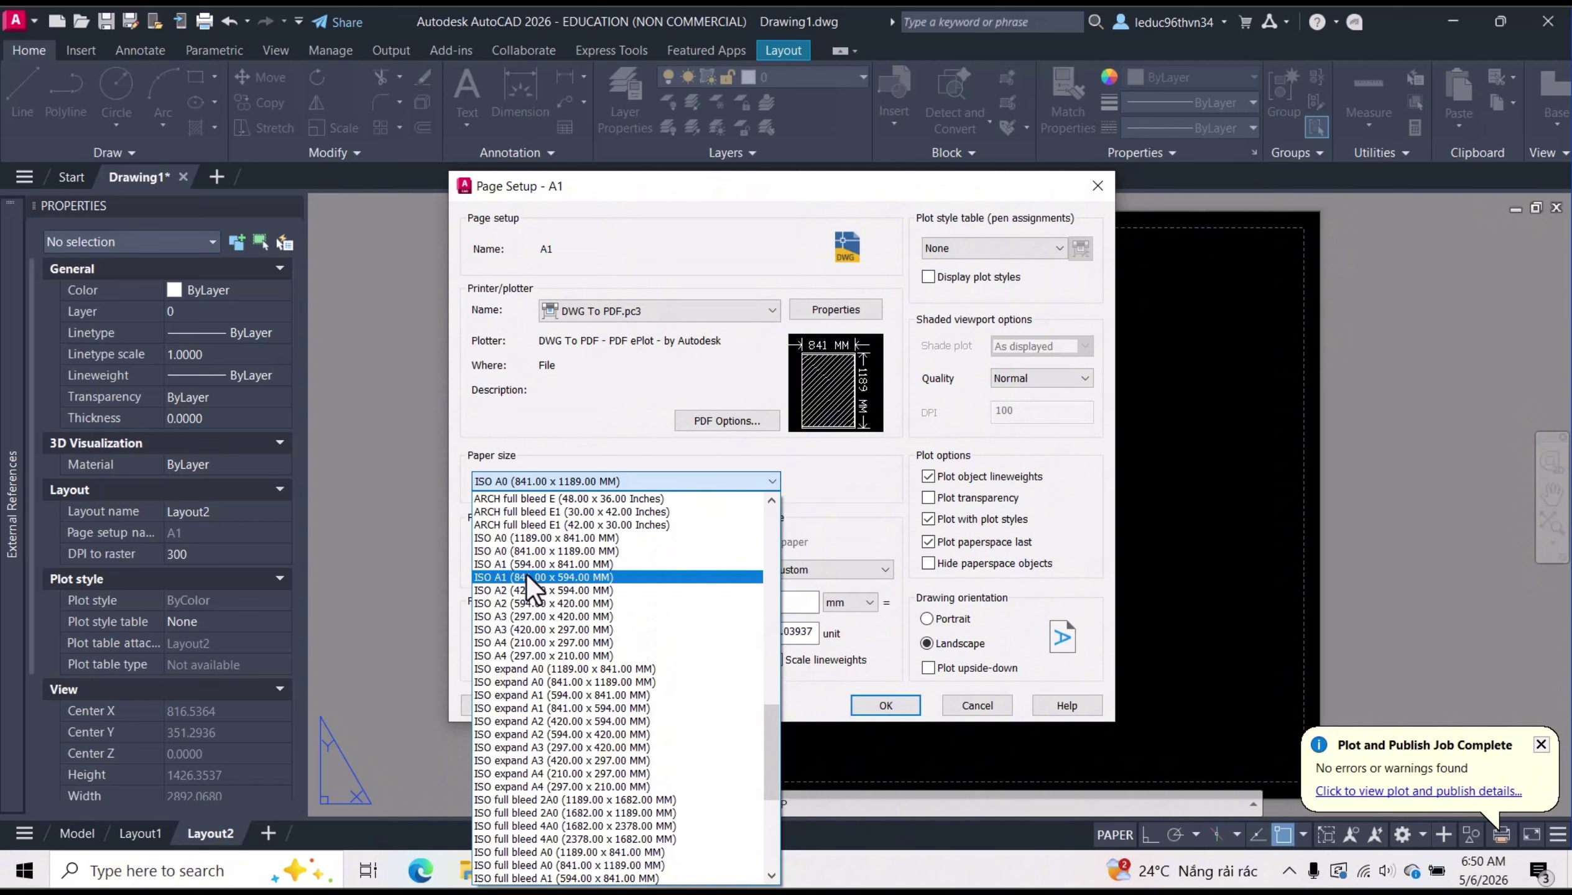
{"action": "left_click", "coordinate": [527, 568]}
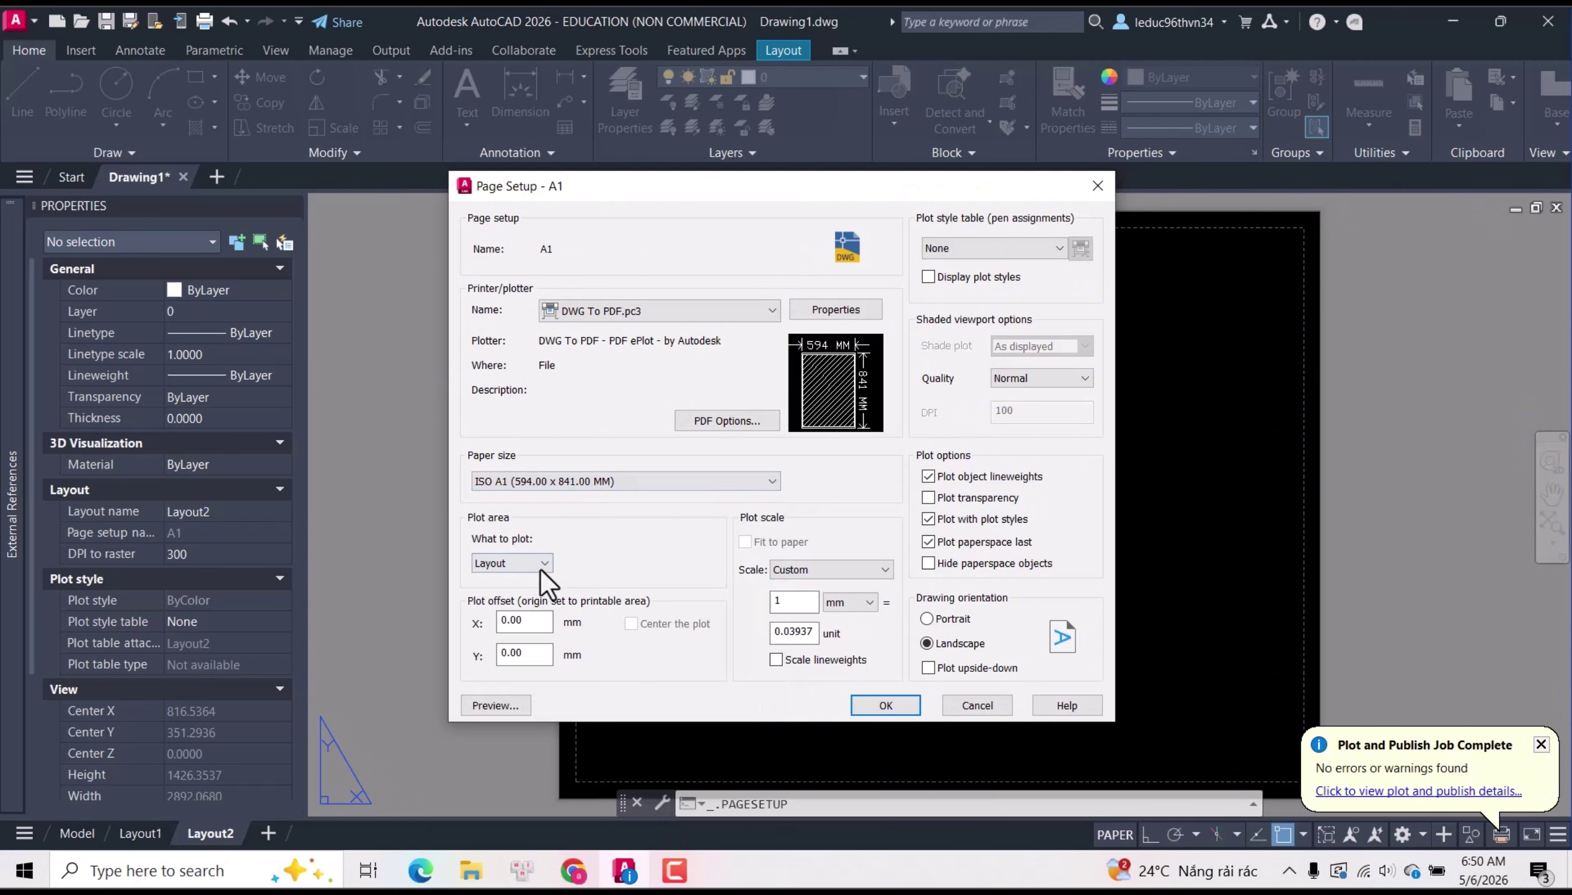
{"action": "left_click", "coordinate": [599, 485]}
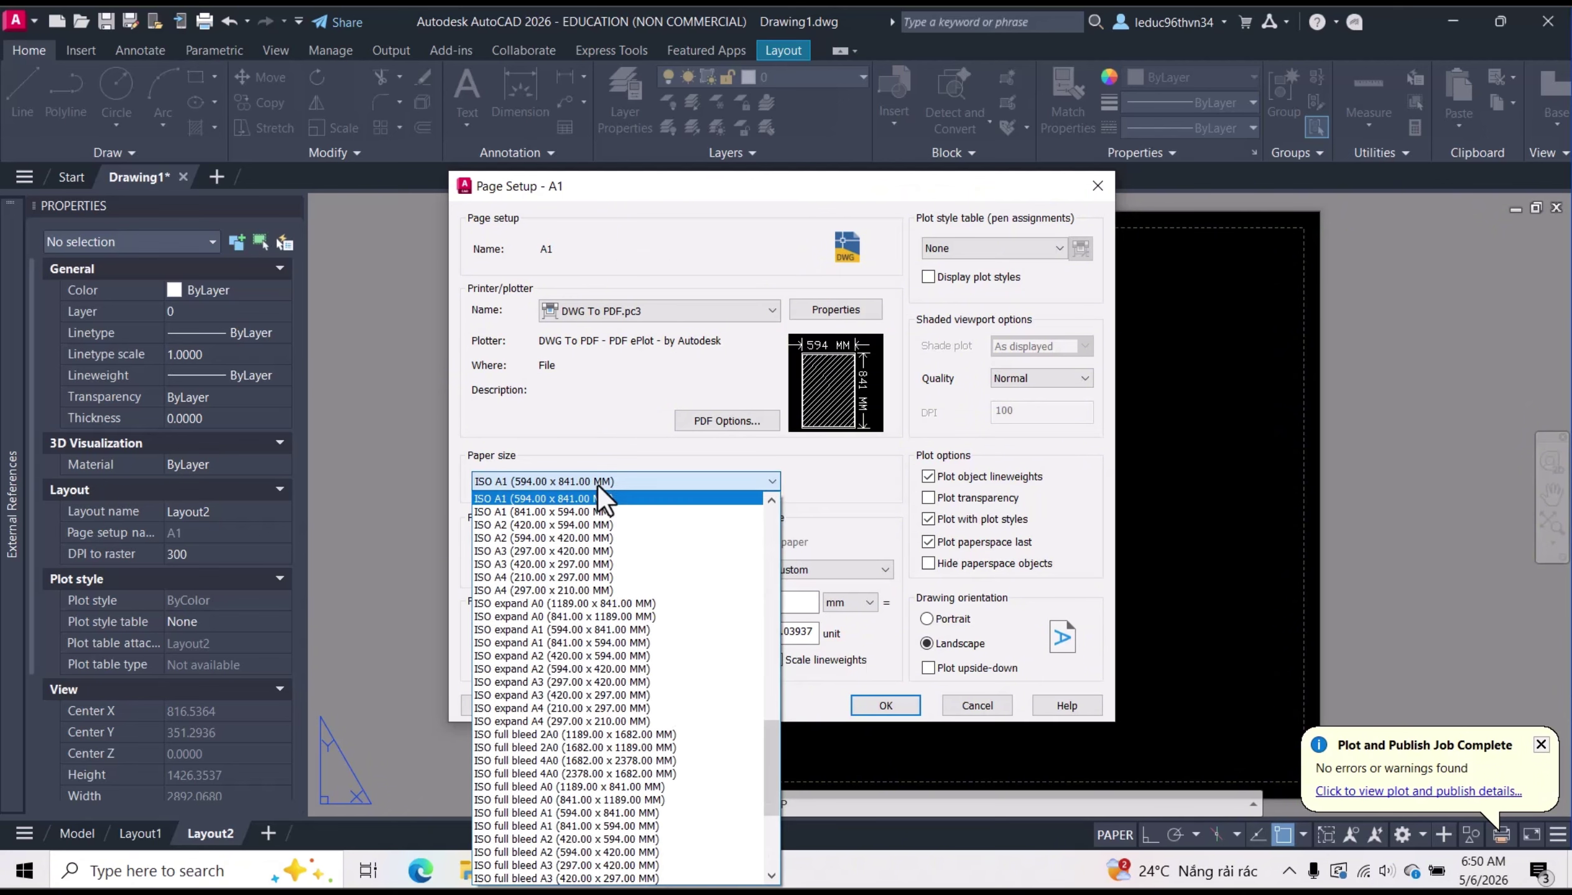
{"action": "left_click", "coordinate": [581, 512]}
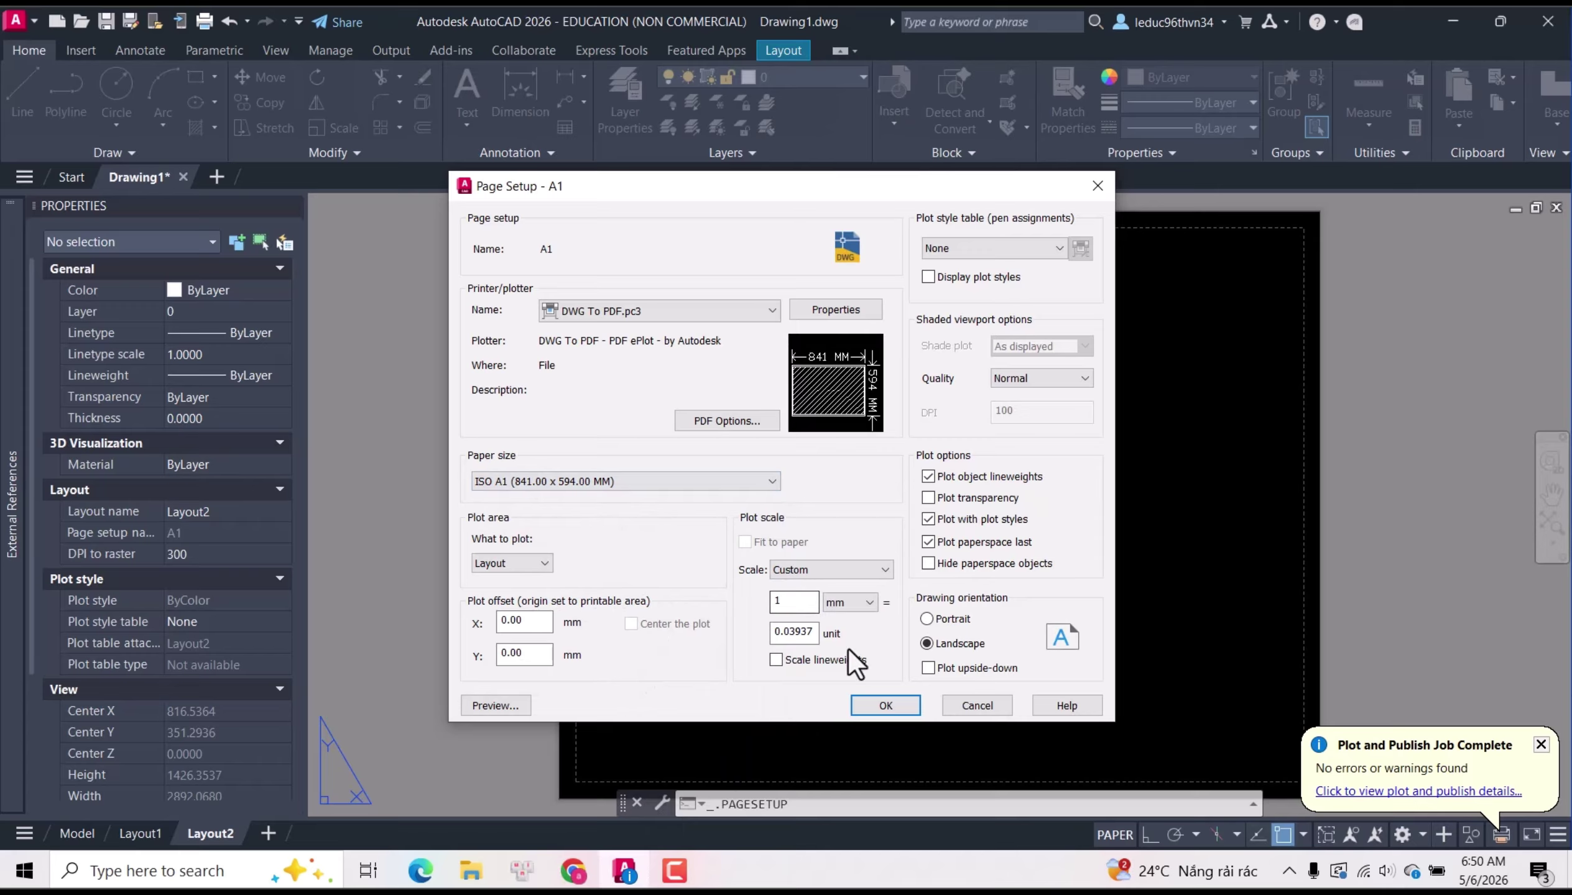
Set the A1 page setup's plot scale to 1:1 and its plot style table to monochrome.ctb.
{"action": "left_click", "coordinate": [807, 577]}
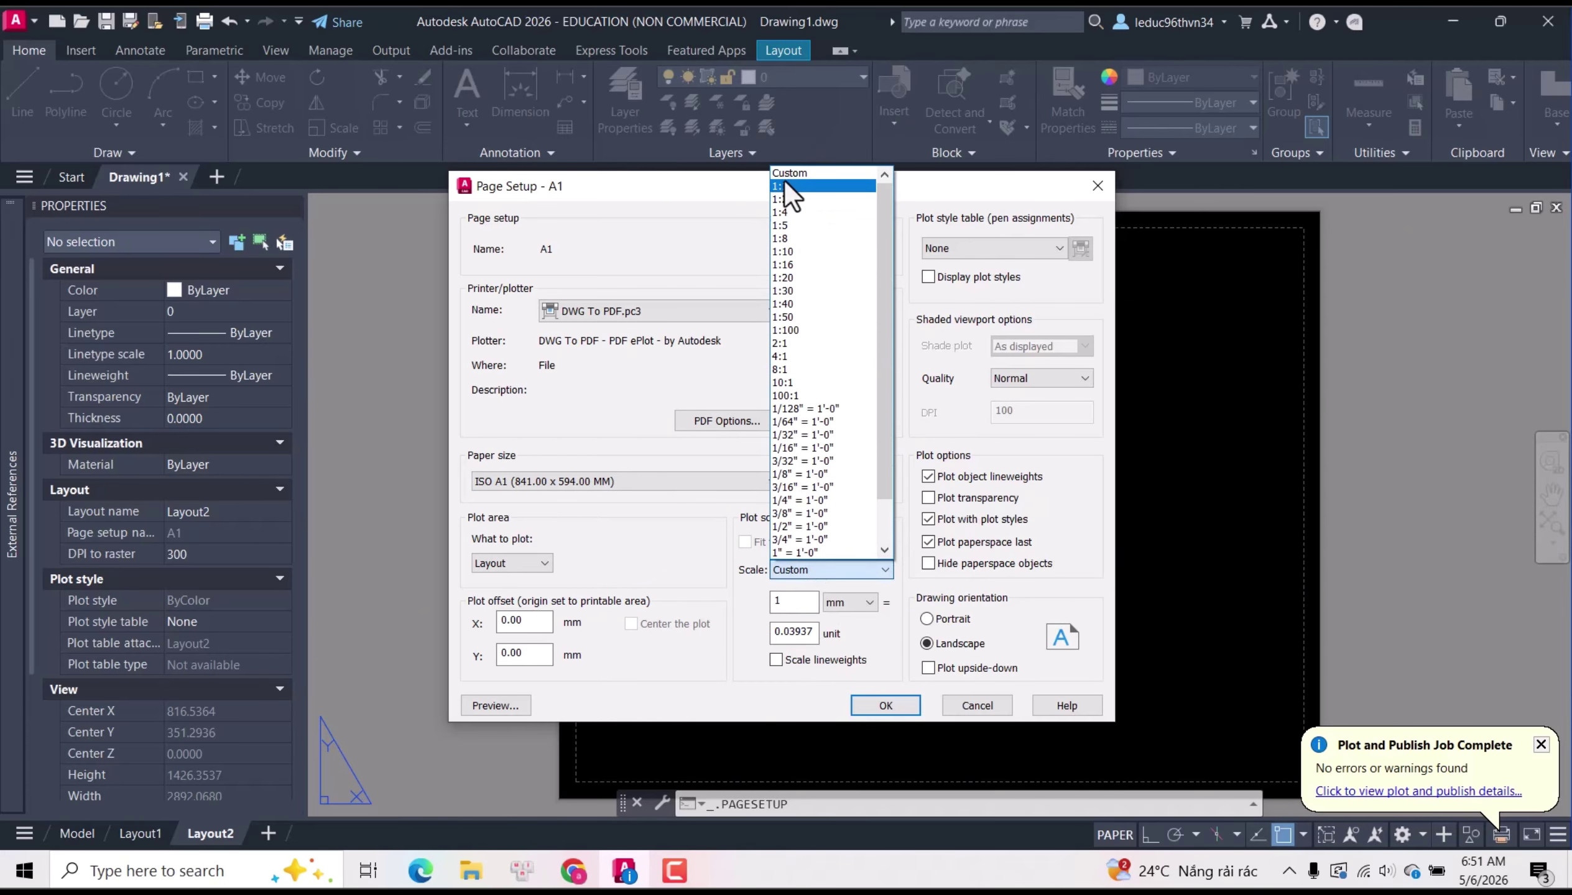
{"action": "left_click", "coordinate": [784, 187]}
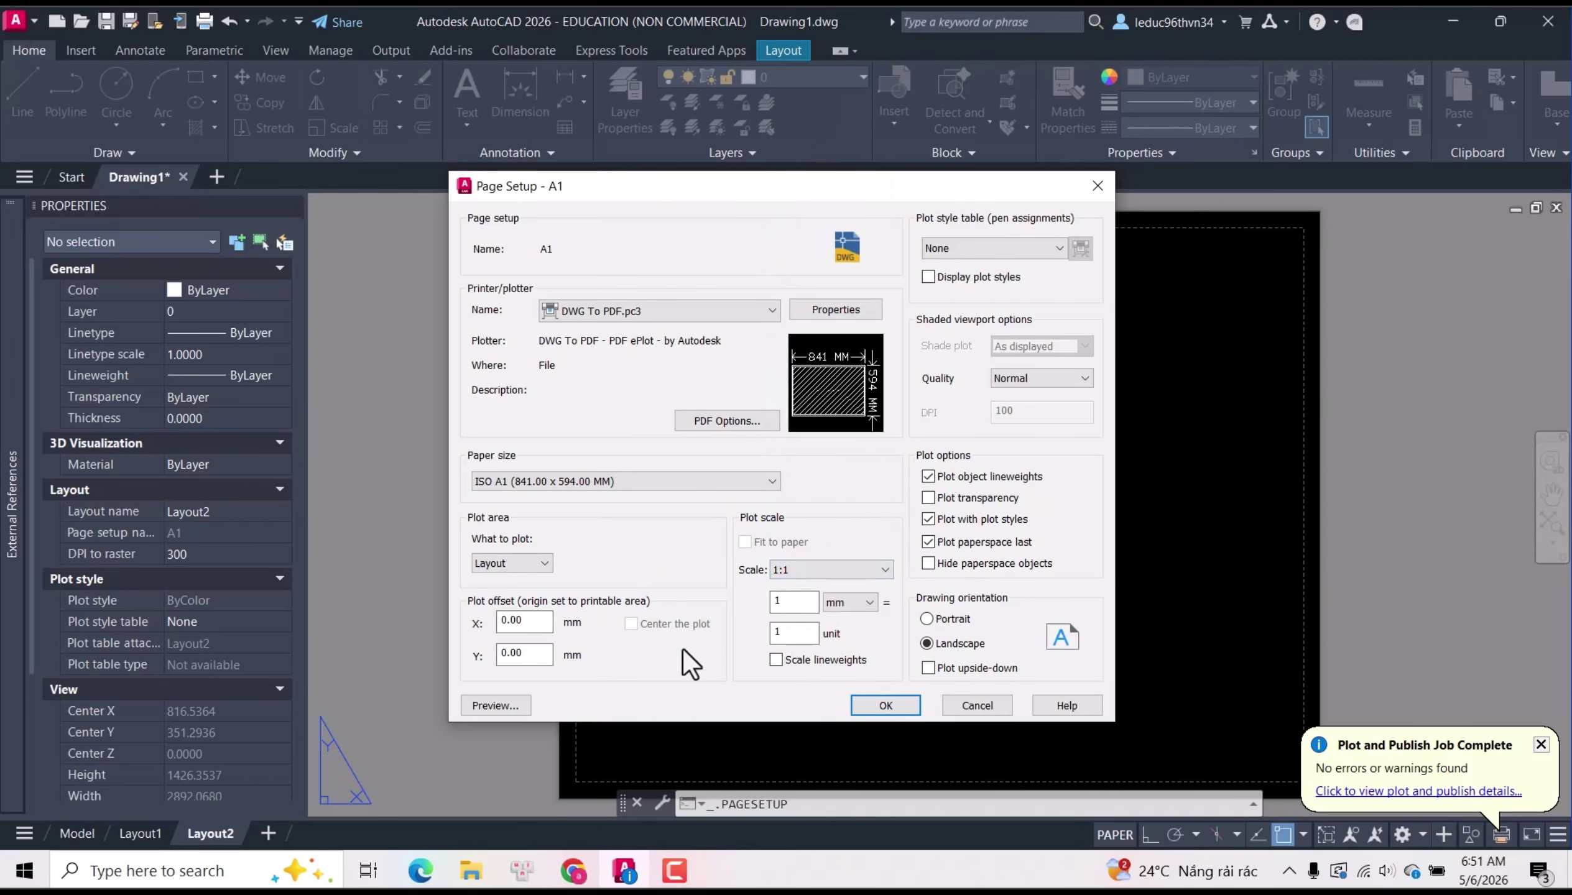
{"action": "left_click", "coordinate": [979, 253]}
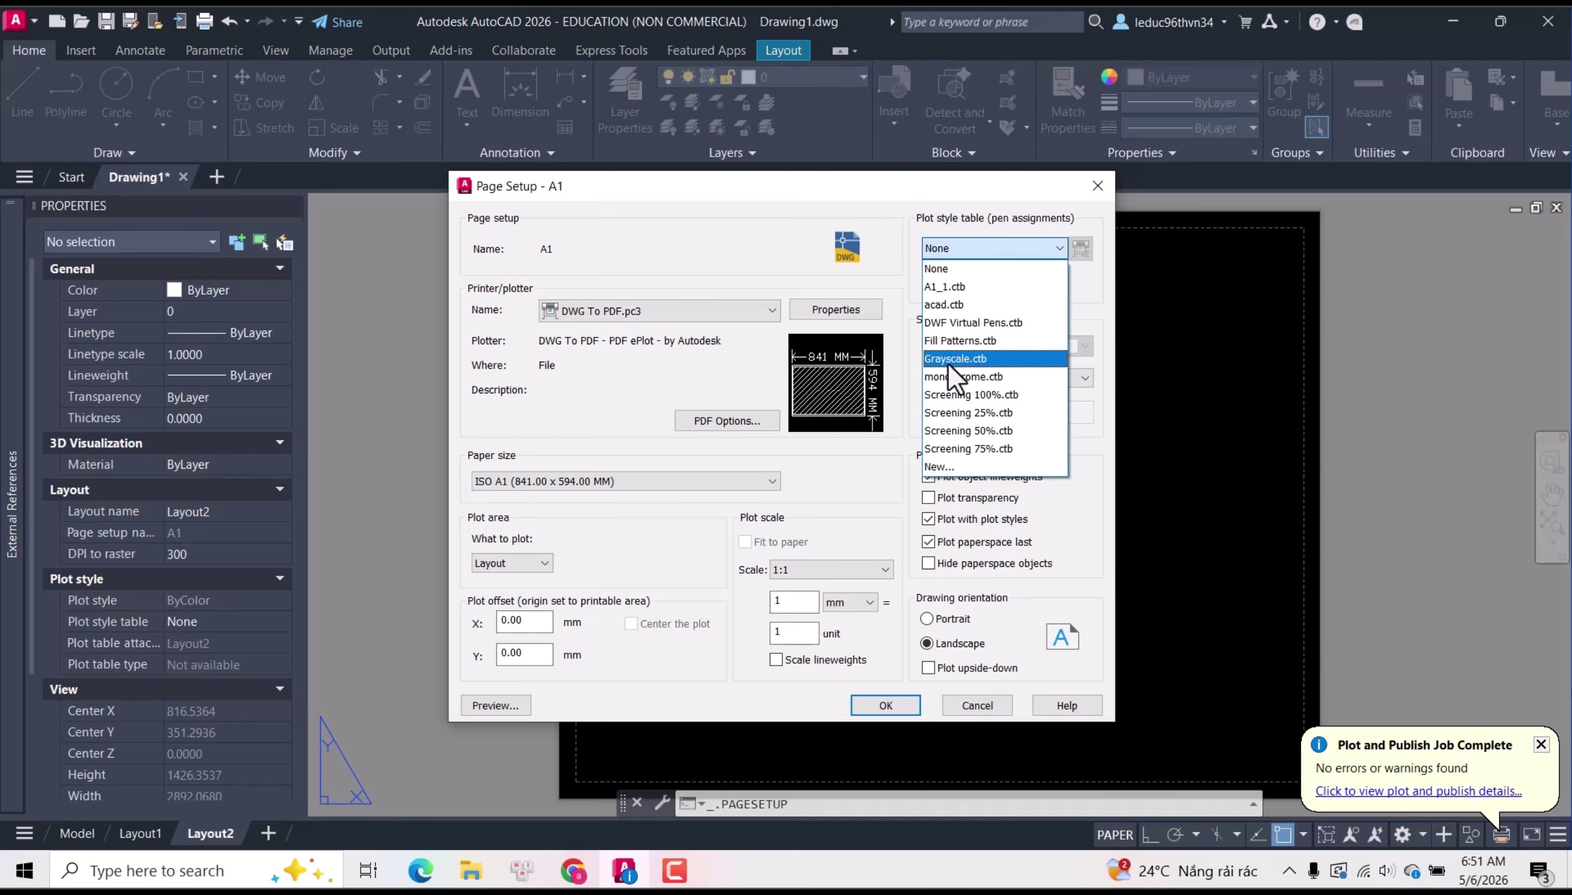
{"action": "left_click", "coordinate": [961, 377]}
{"action": "left_click", "coordinate": [848, 568]}
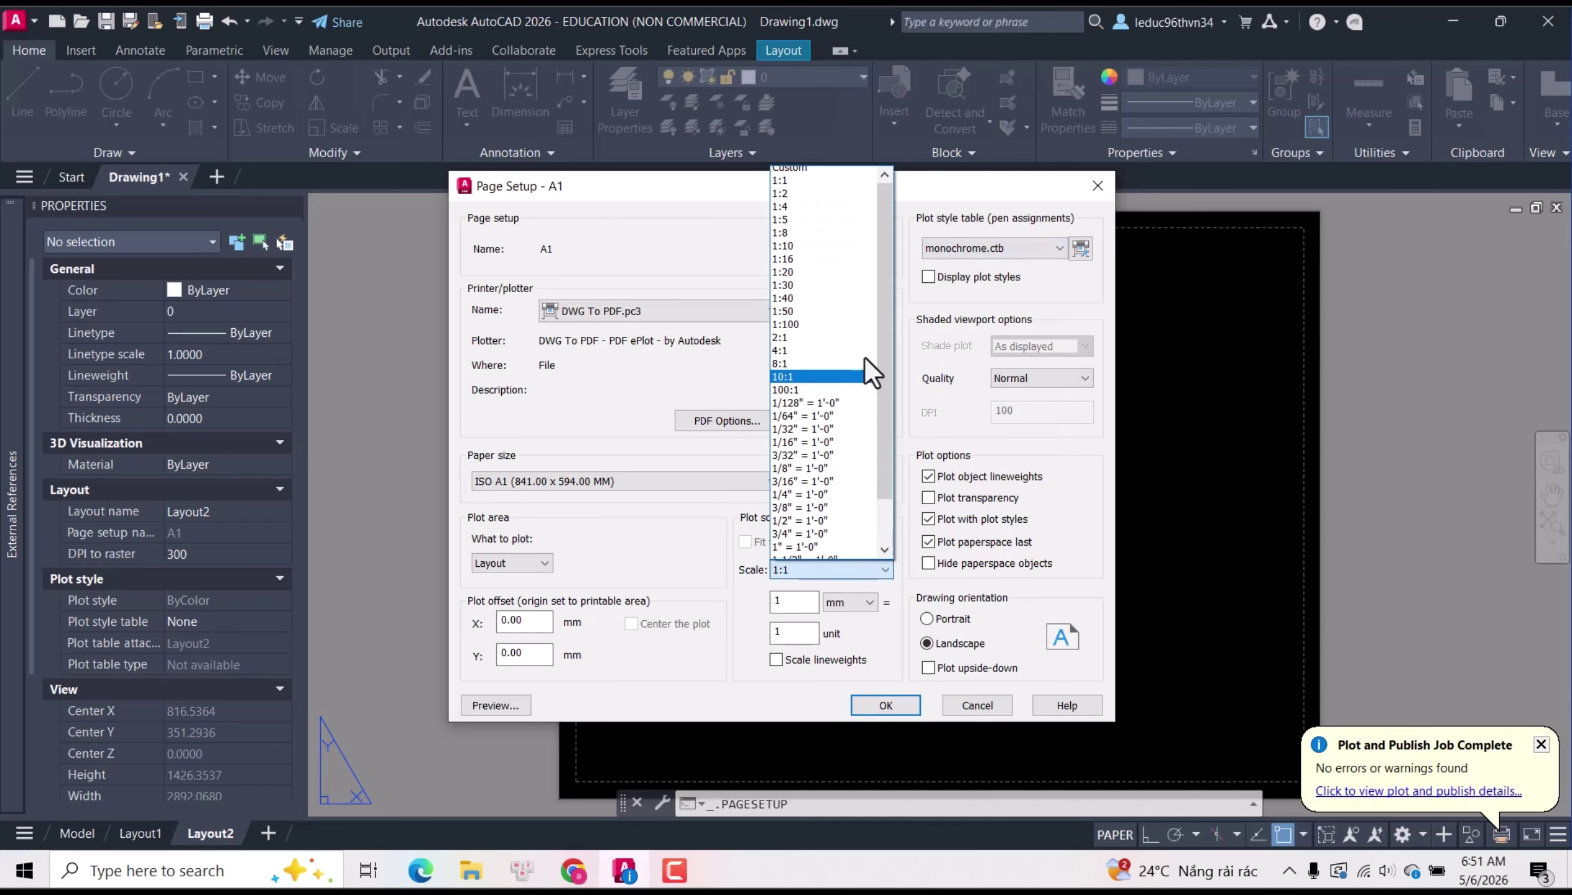
{"action": "left_click", "coordinate": [846, 187]}
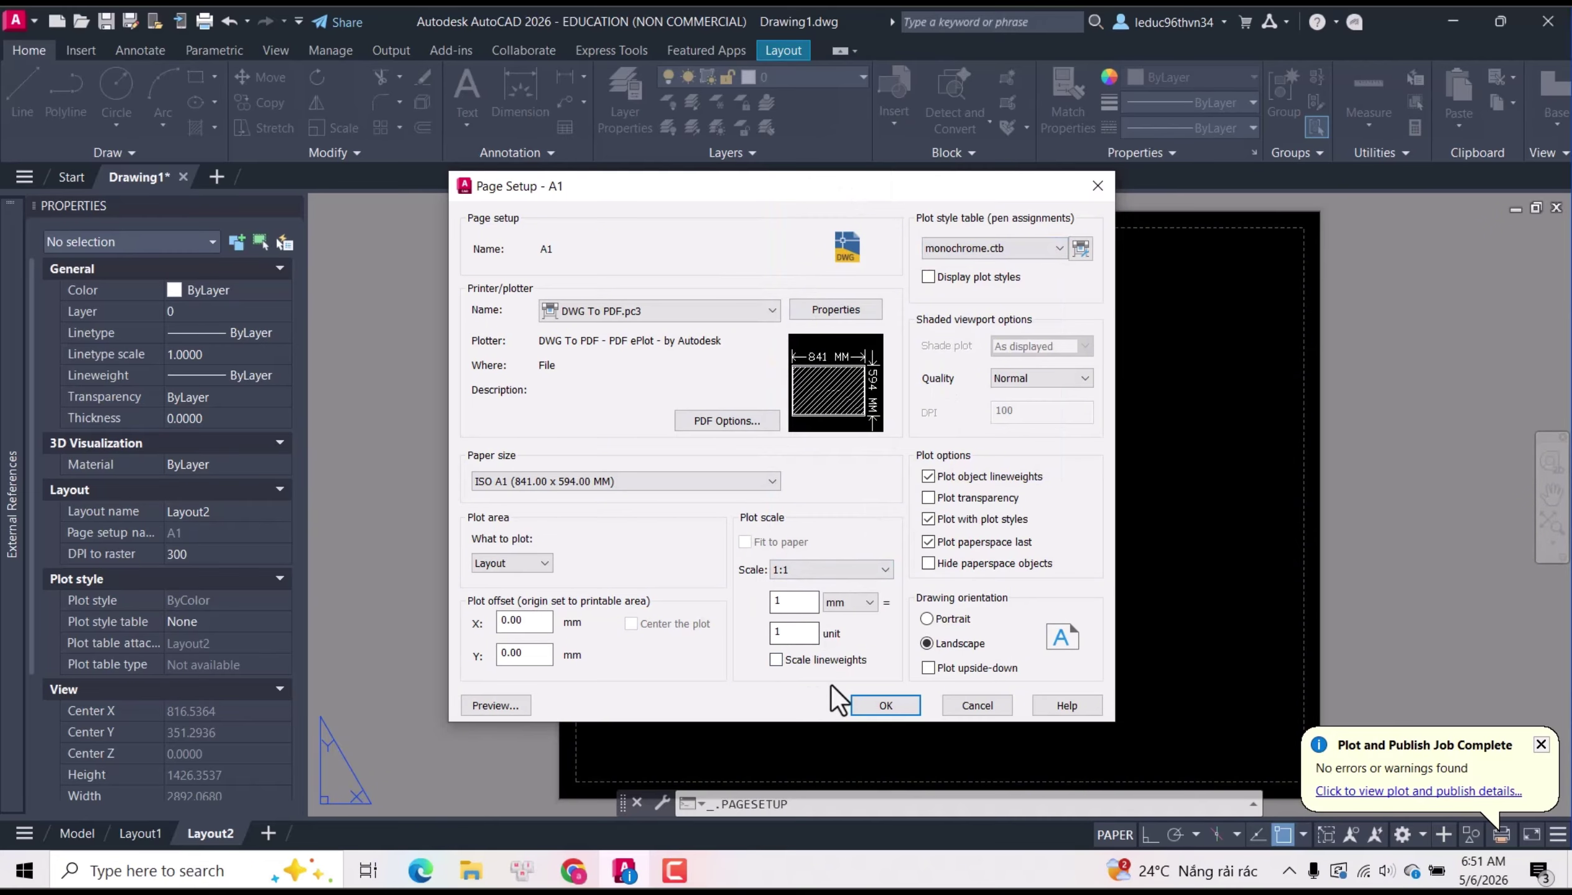
Set the plot area to a window around the outer frame of the A1 sheet and accept the A1 page setup changes.
{"action": "left_click", "coordinate": [542, 565]}
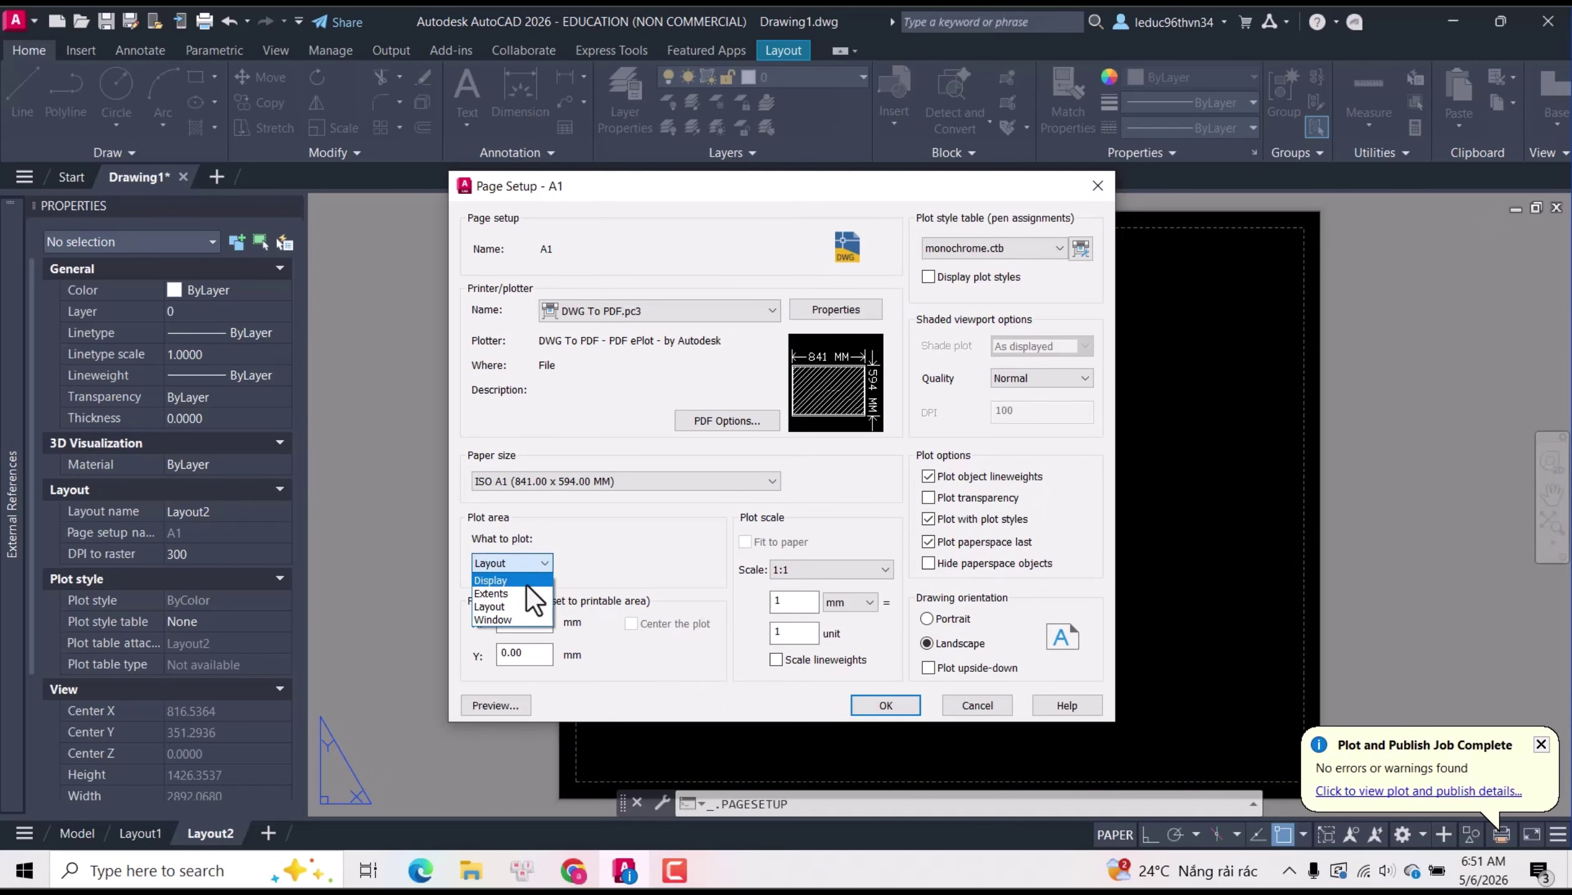
{"action": "left_click", "coordinate": [511, 618]}
{"action": "scroll", "coordinate": [655, 466], "scroll_direction": "up", "scroll_amount": 10}
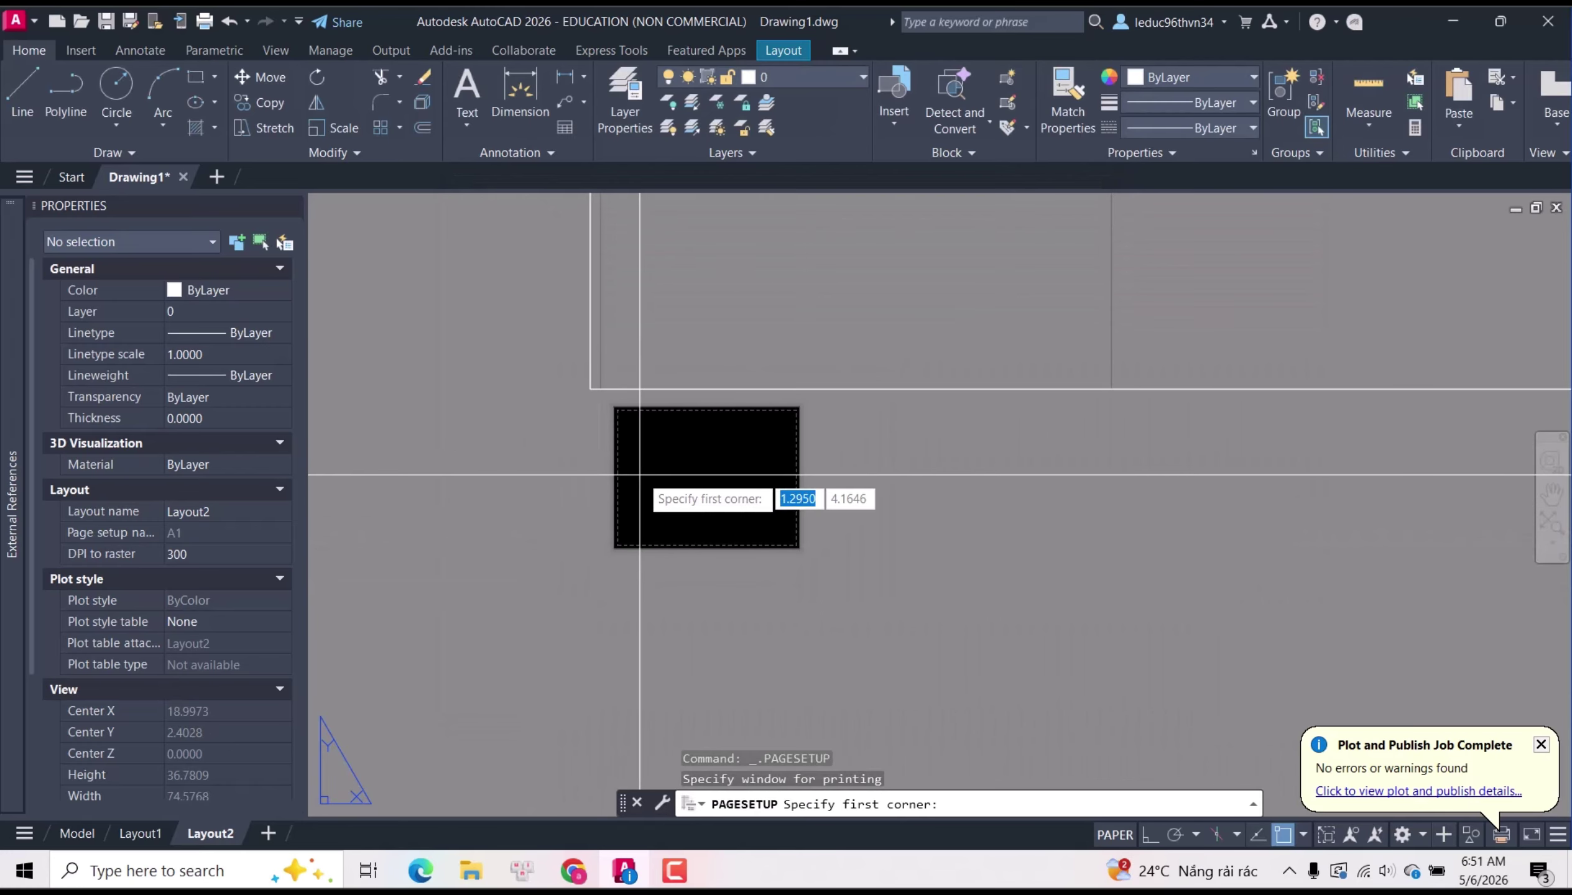
{"action": "left_click", "coordinate": [639, 442]}
{"action": "scroll", "coordinate": [374, 742], "scroll_direction": "down", "scroll_amount": 15}
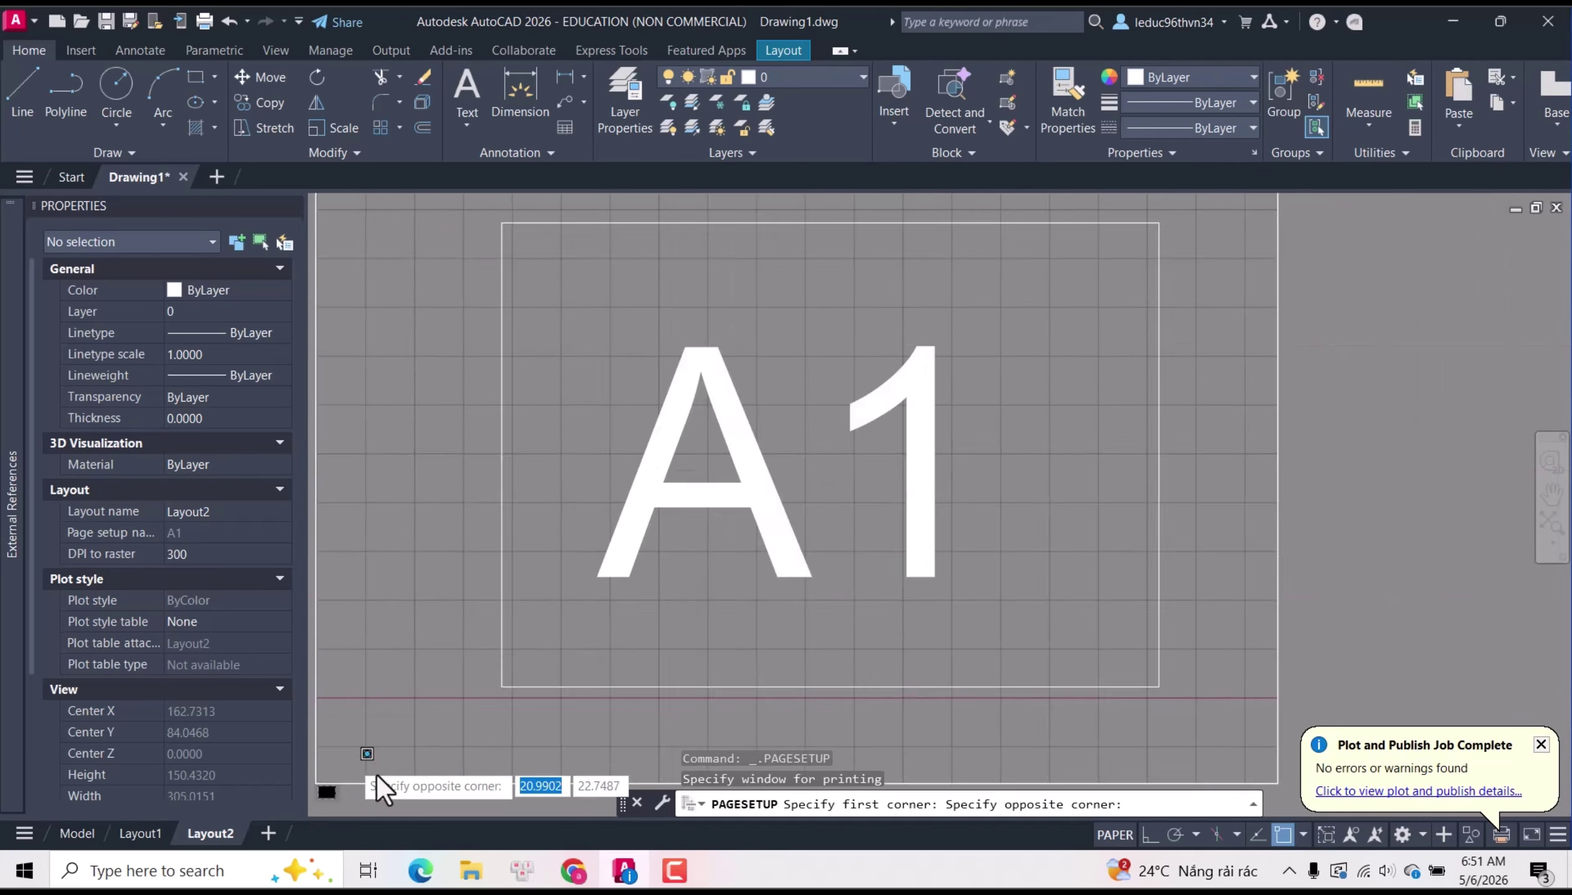
{"action": "left_click", "coordinate": [479, 677]}
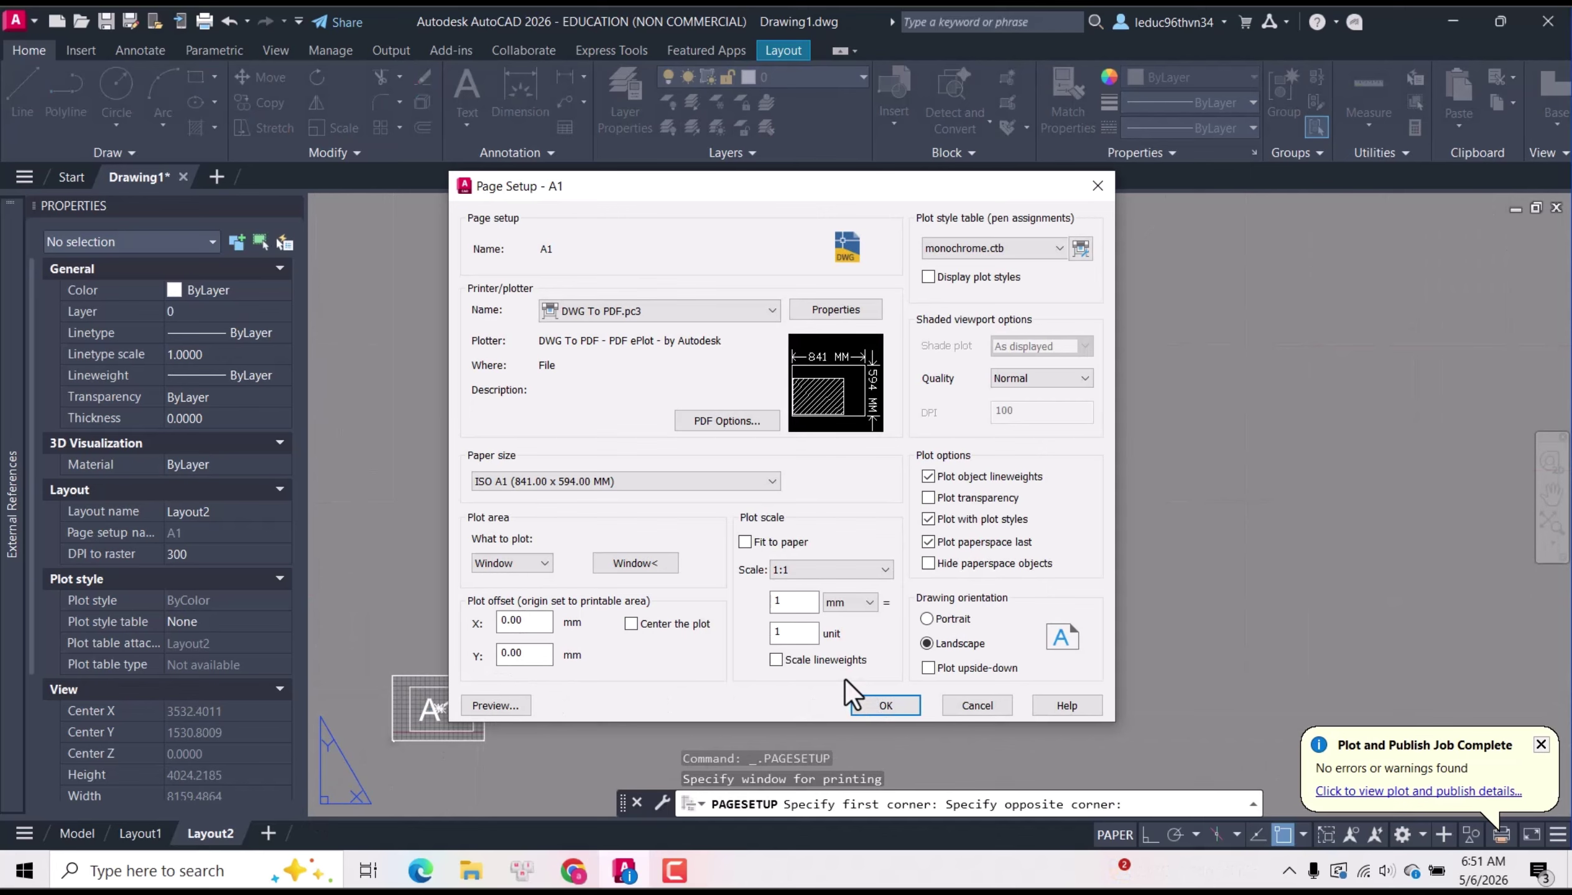
{"action": "left_click", "coordinate": [912, 704]}
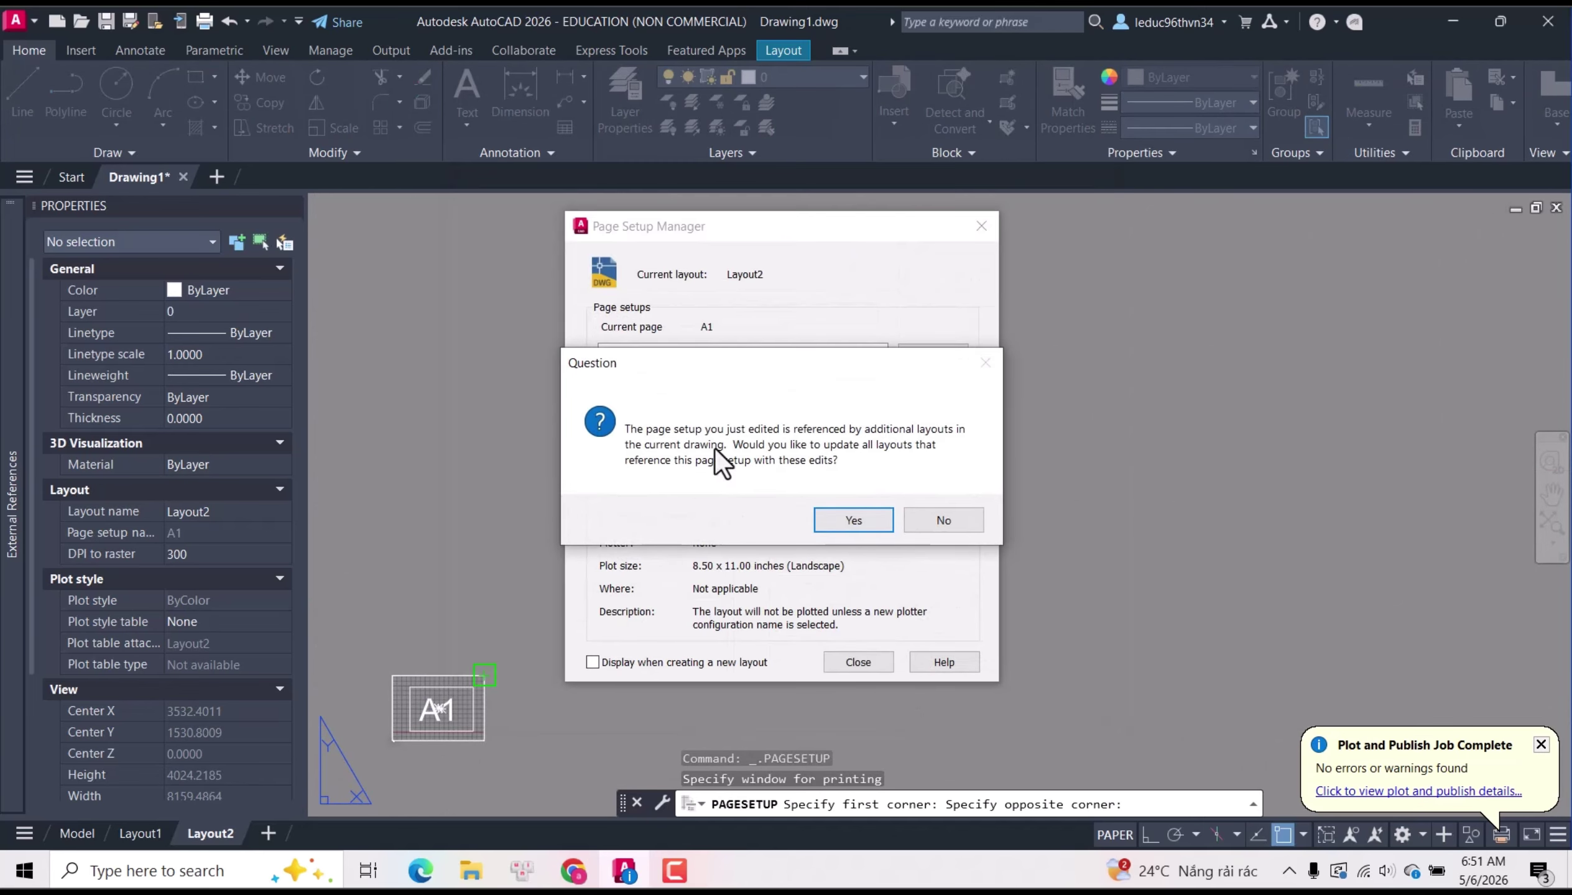
Update all layouts that reference the A1 page setup with its edits and close the Page Setup Manager.
{"action": "left_click", "coordinate": [857, 523]}
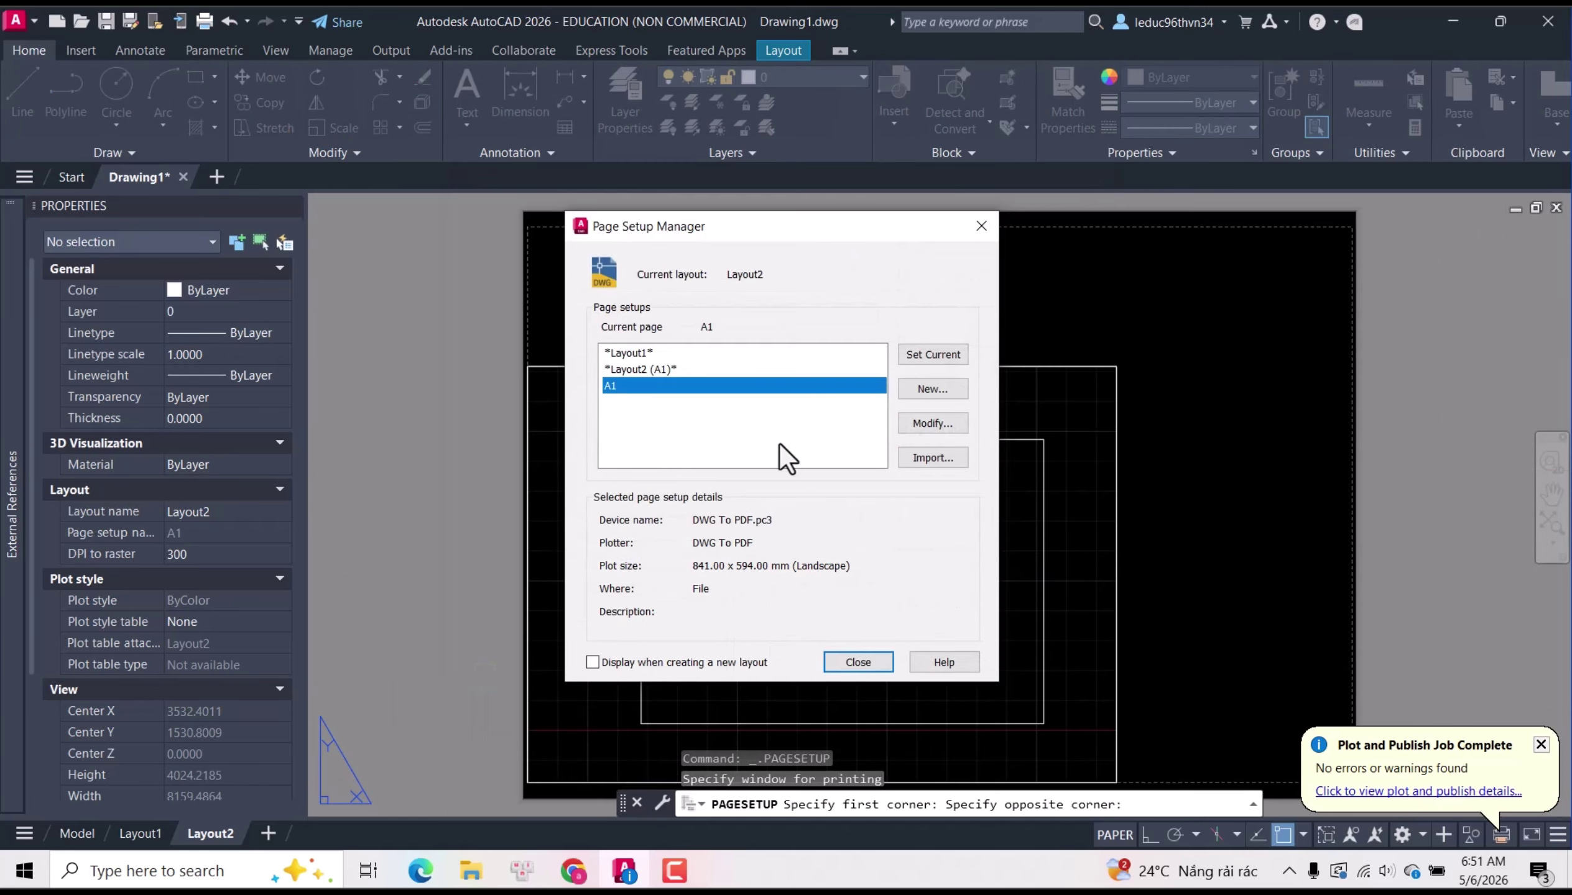
{"action": "left_click", "coordinate": [873, 660]}
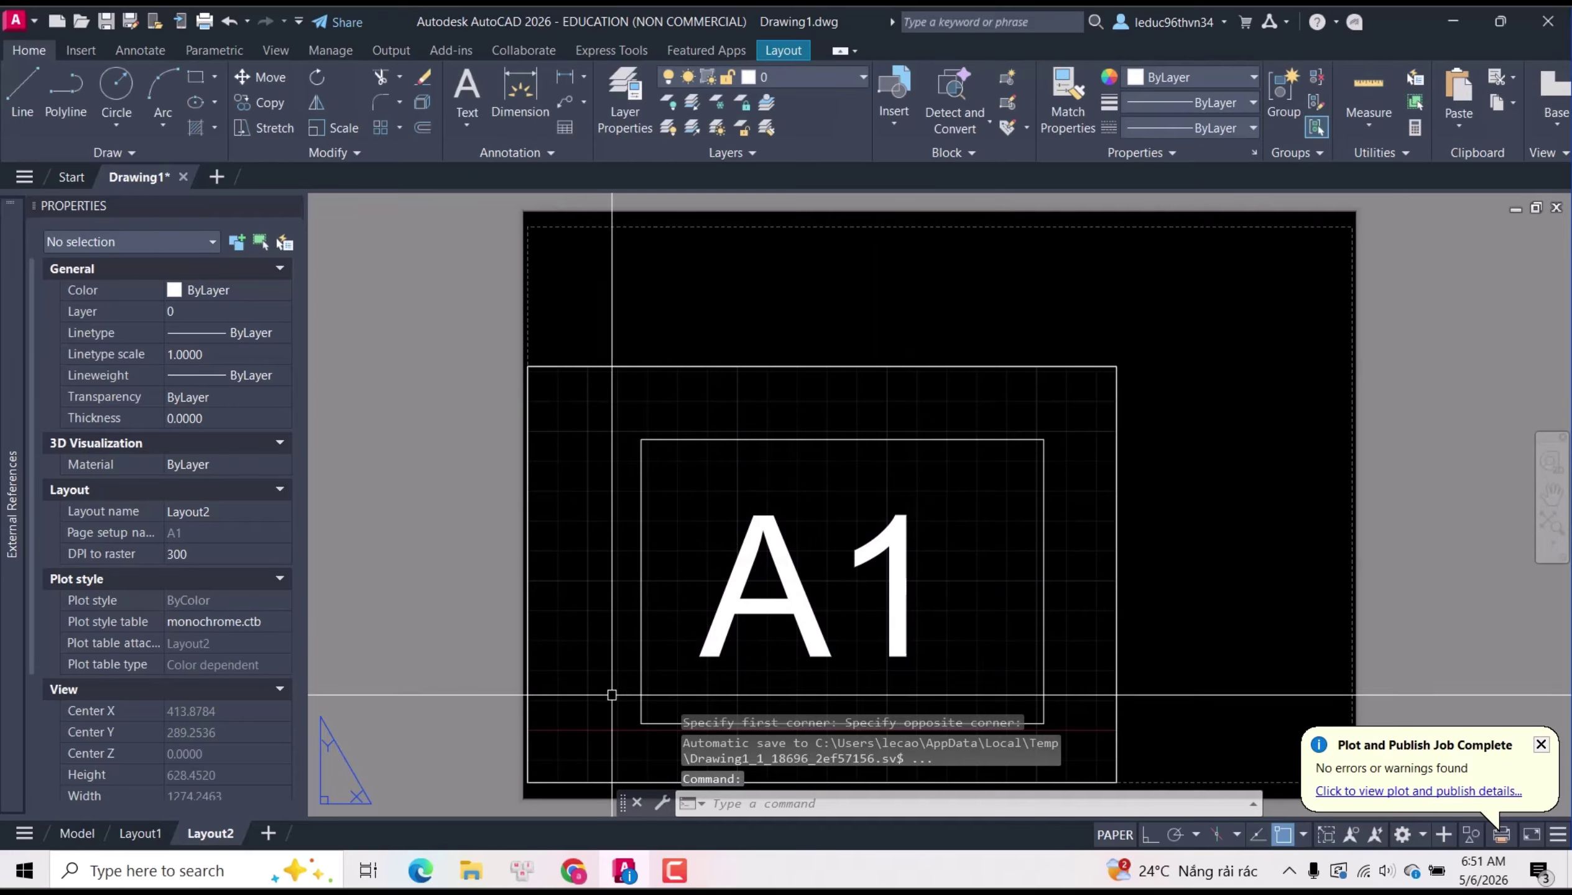
{"action": "right_click", "coordinate": [211, 835]}
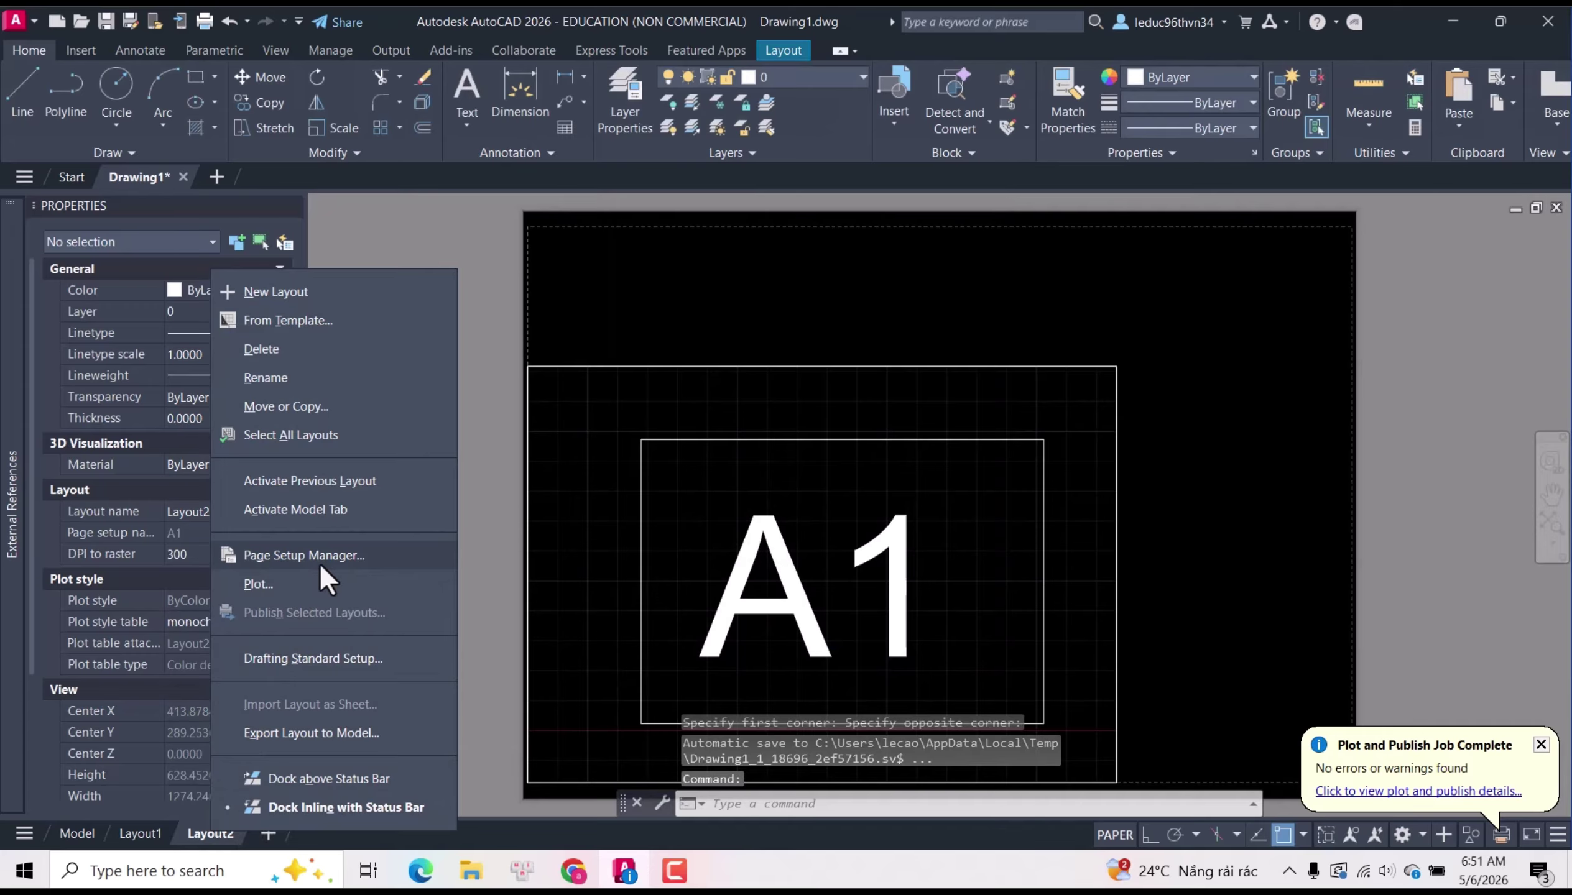
{"action": "left_click", "coordinate": [530, 475]}
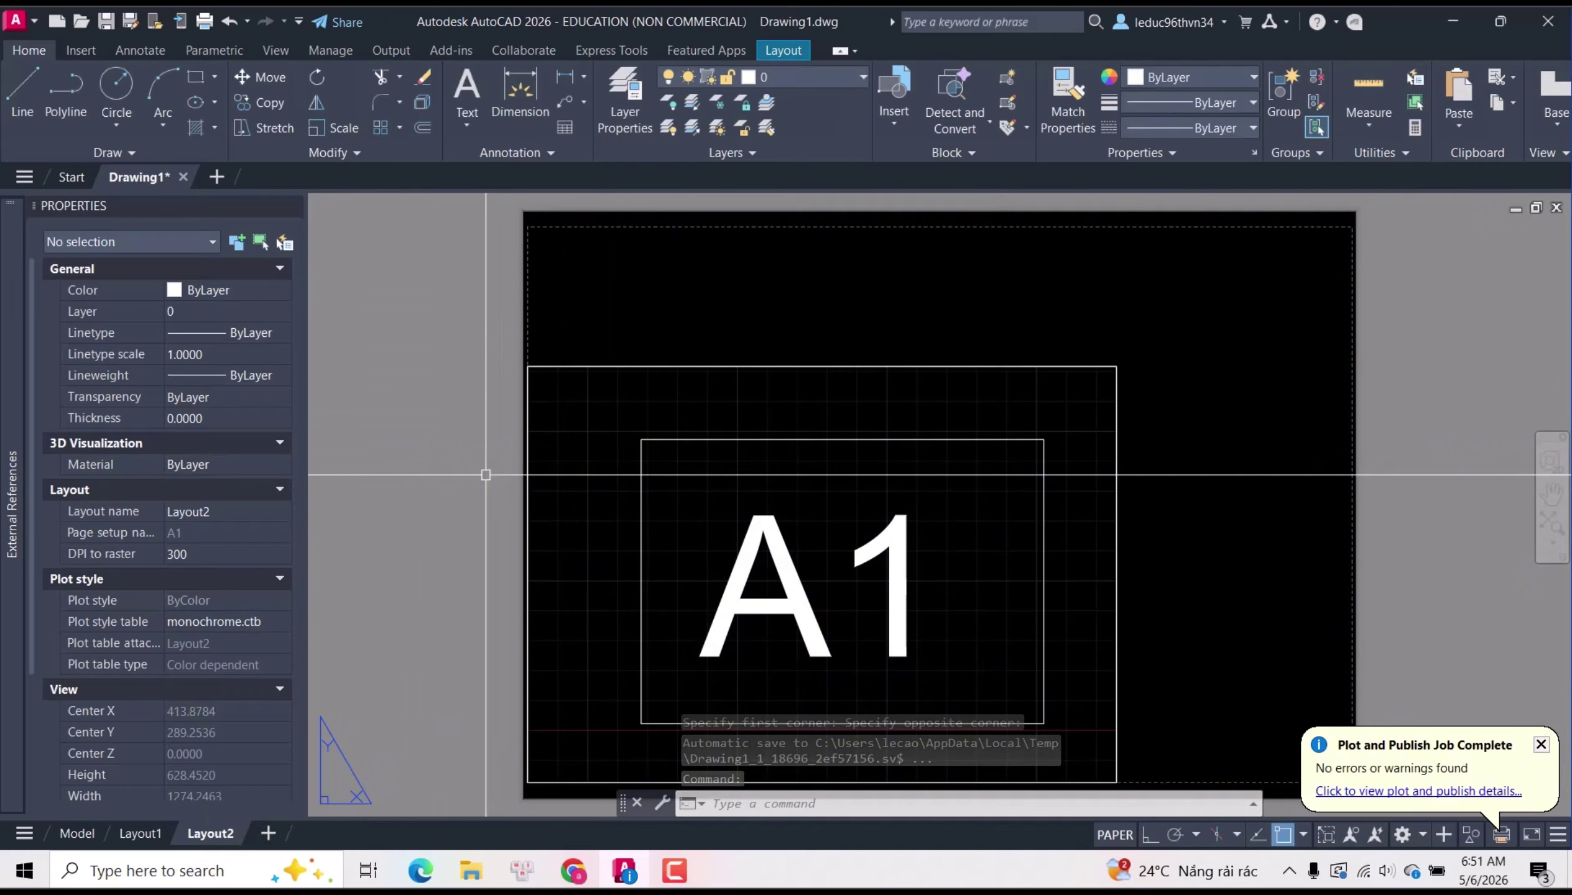
Start plotting Layout2 with the A1 page setup, window the sheet's outer frame as the plot area, and preview it.
{"action": "key", "text": "ctrl+p"}
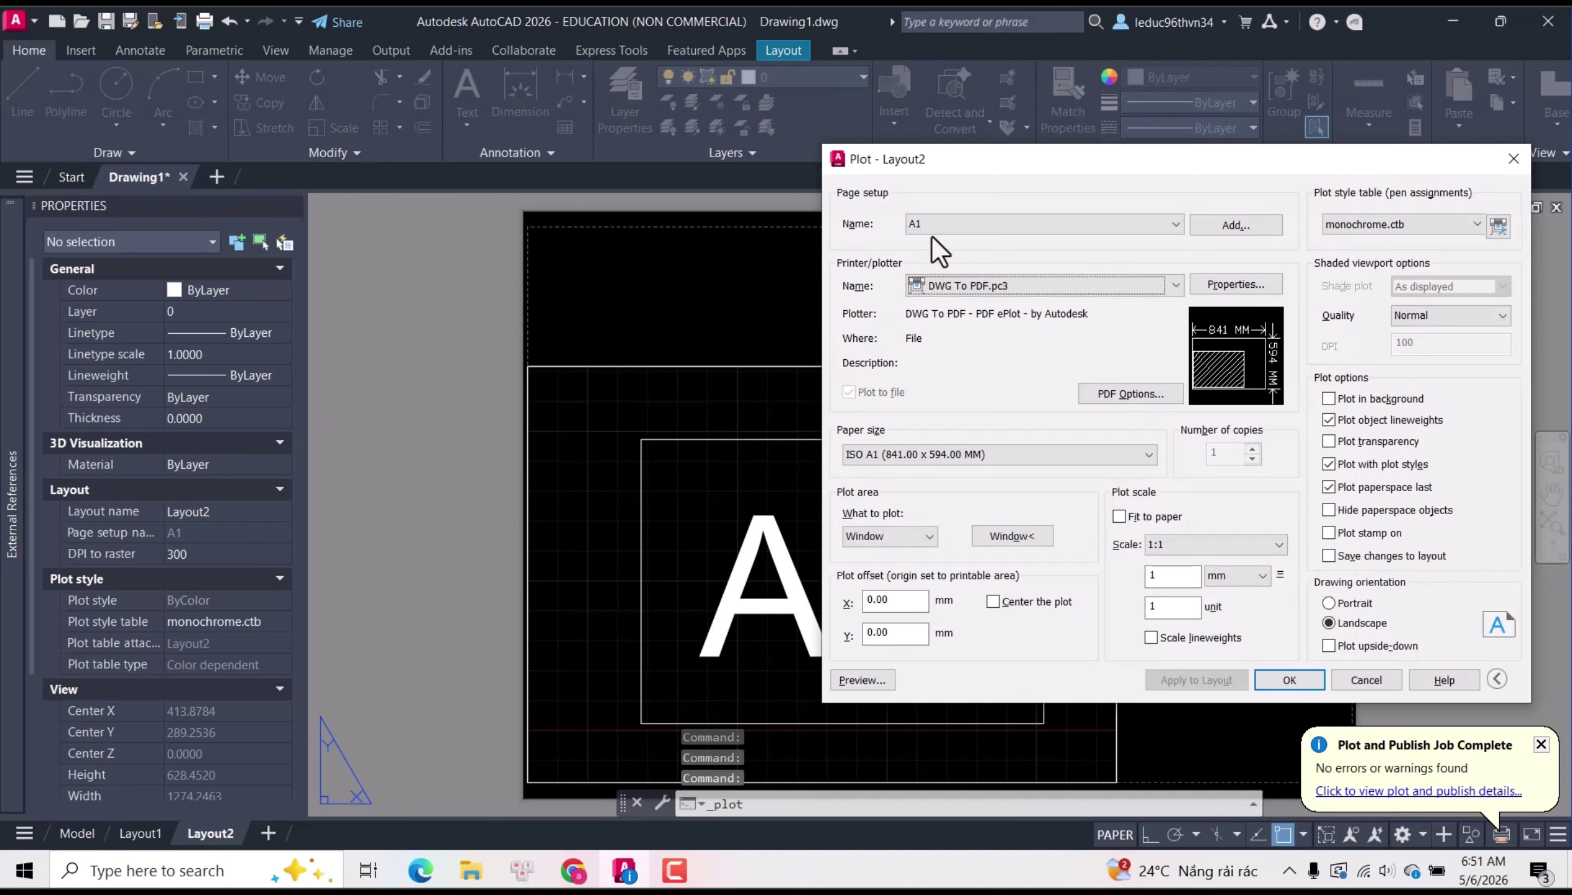
{"action": "left_click", "coordinate": [934, 227]}
{"action": "left_click", "coordinate": [929, 282]}
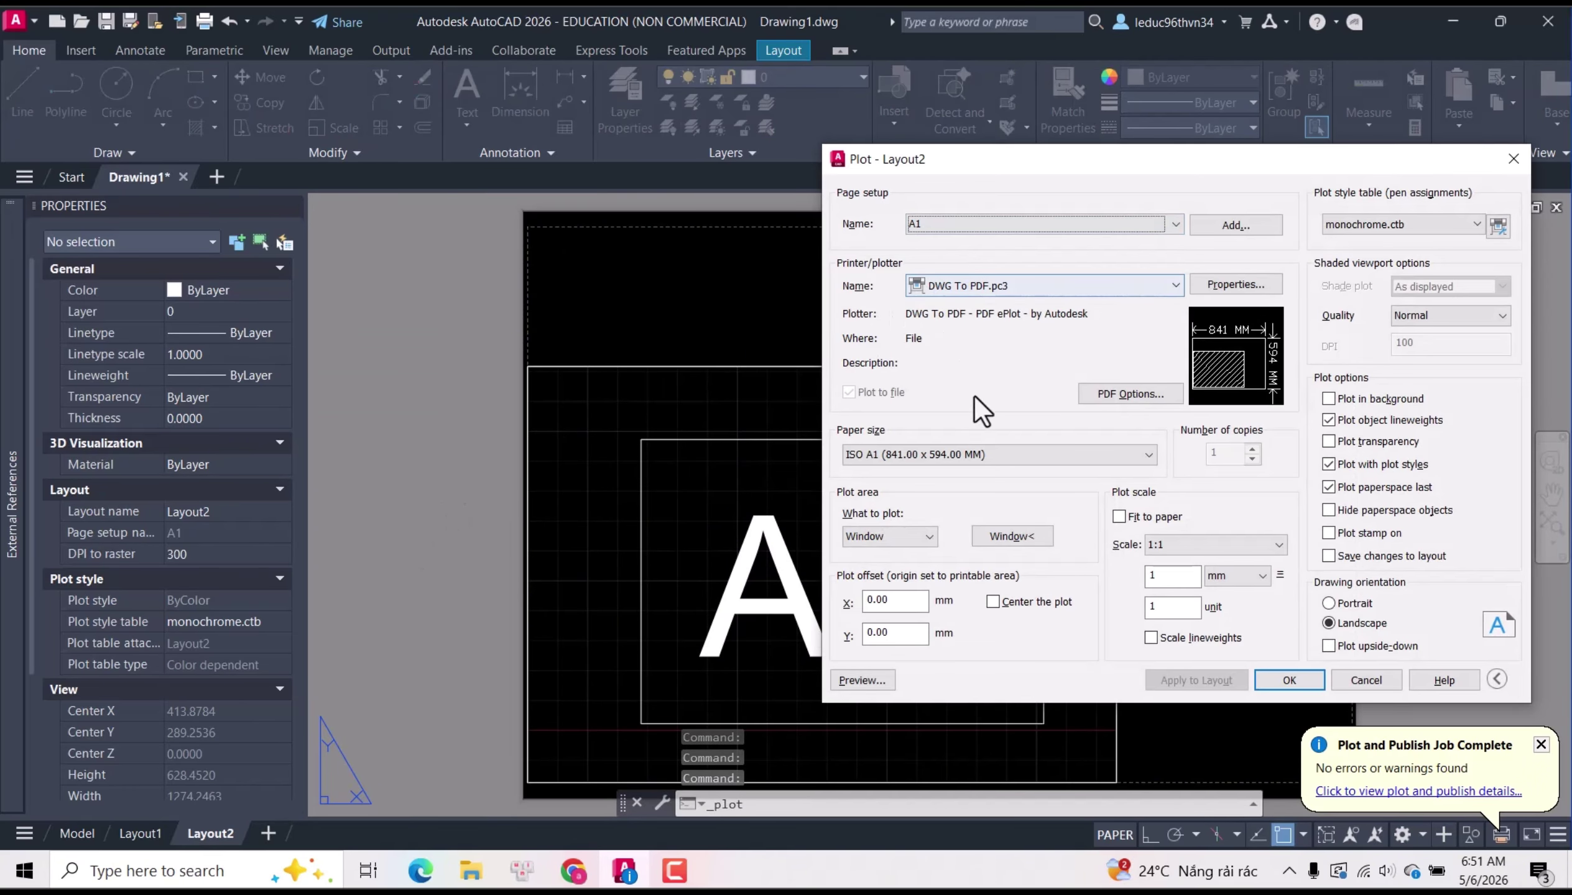
{"action": "left_click", "coordinate": [1037, 540]}
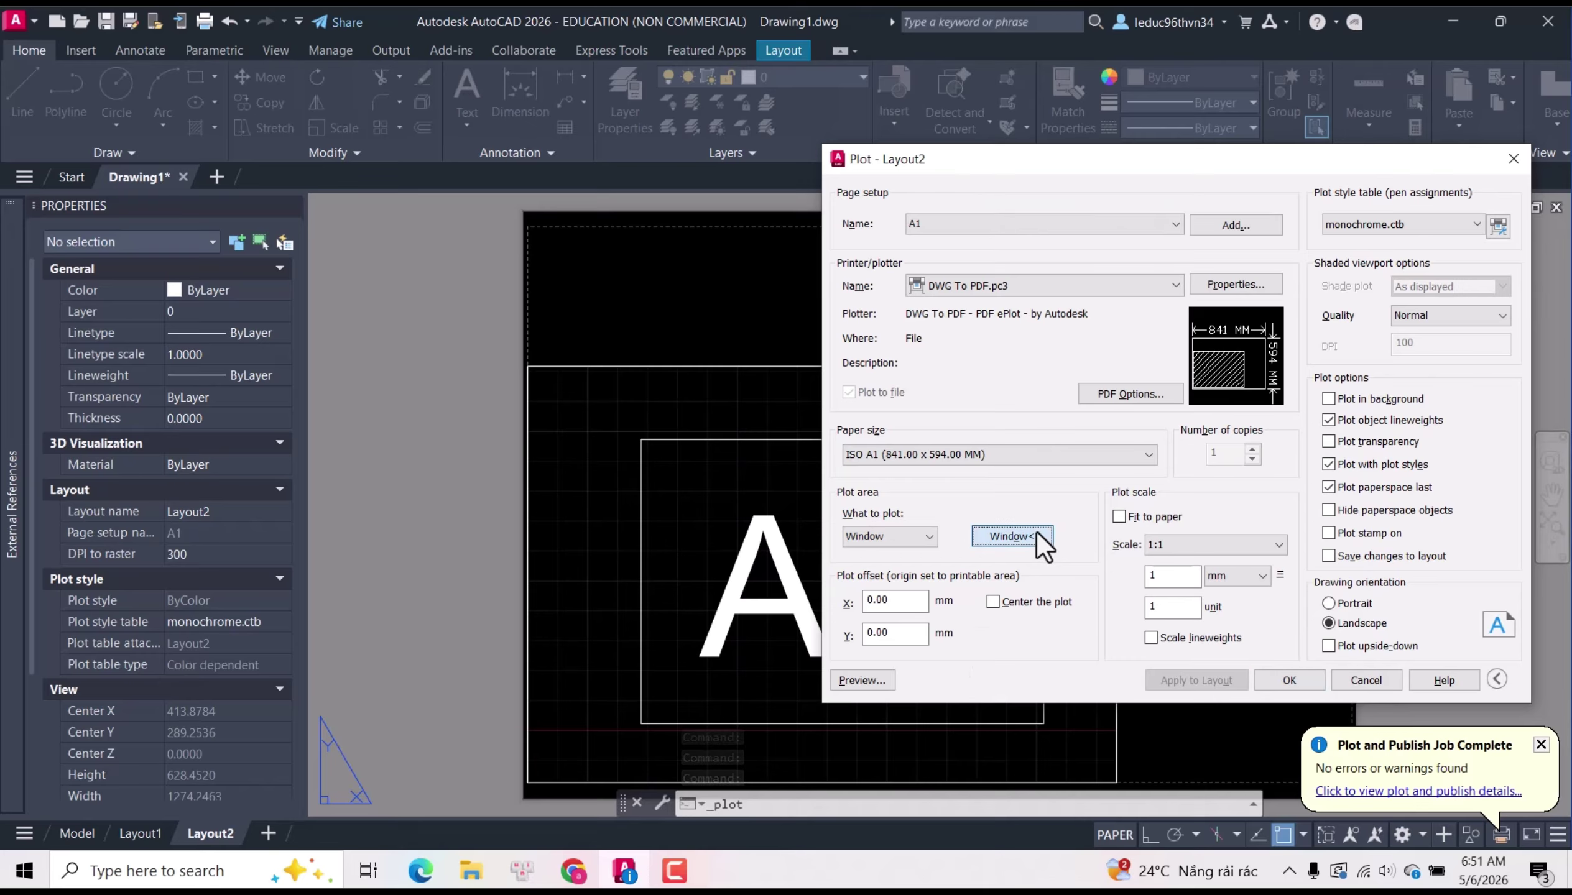
{"action": "left_click", "coordinate": [527, 366]}
{"action": "middle_click_drag", "start_coordinate": [871, 651], "coordinate": [806, 500]}
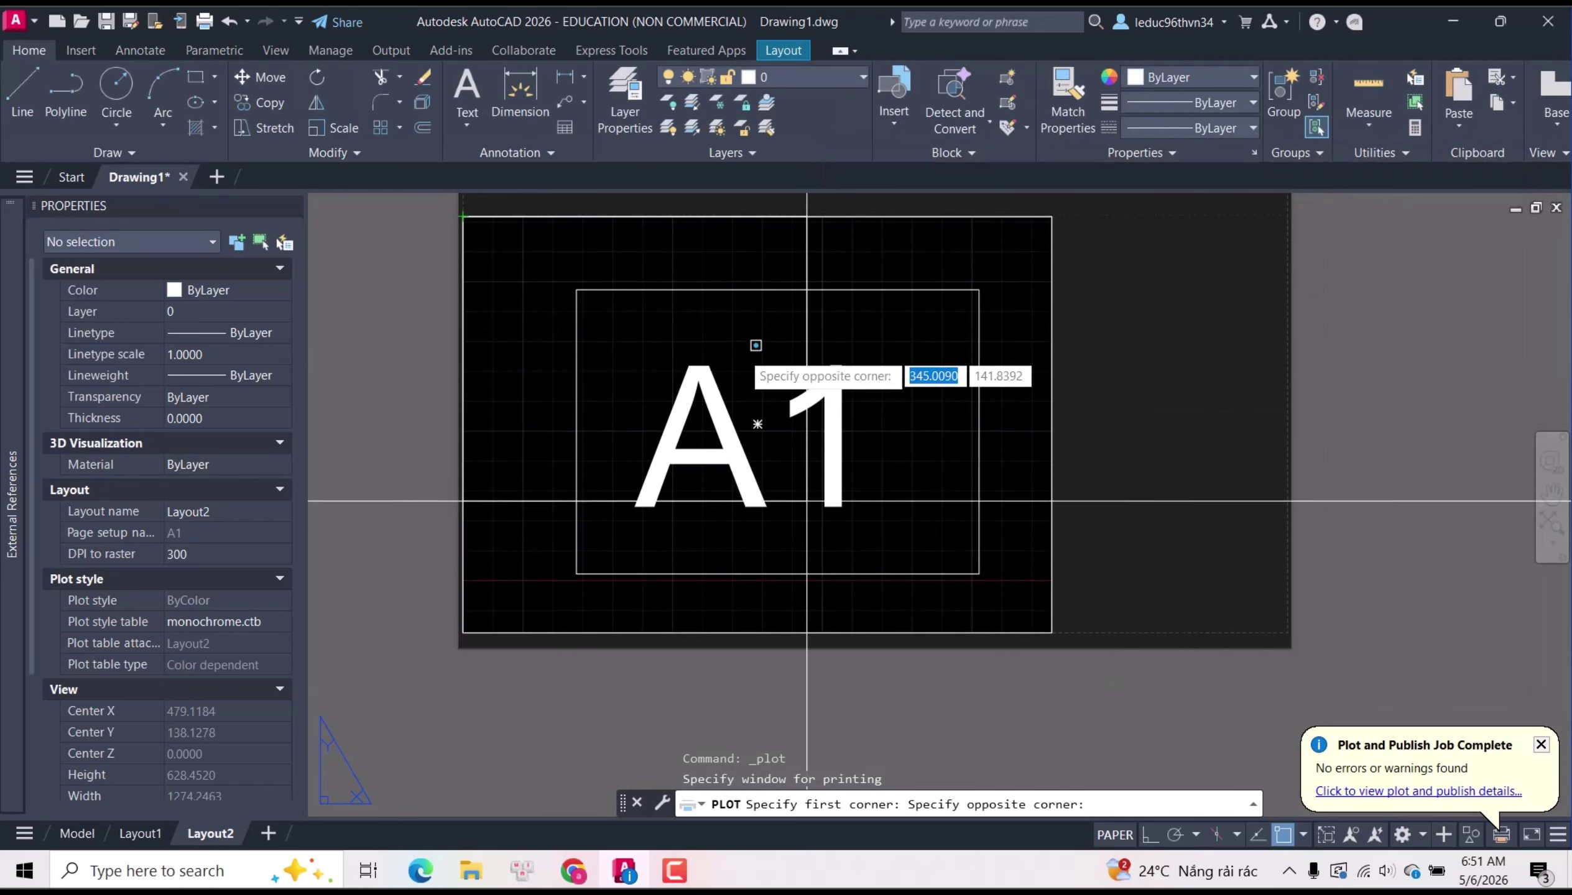
{"action": "left_click", "coordinate": [1052, 632]}
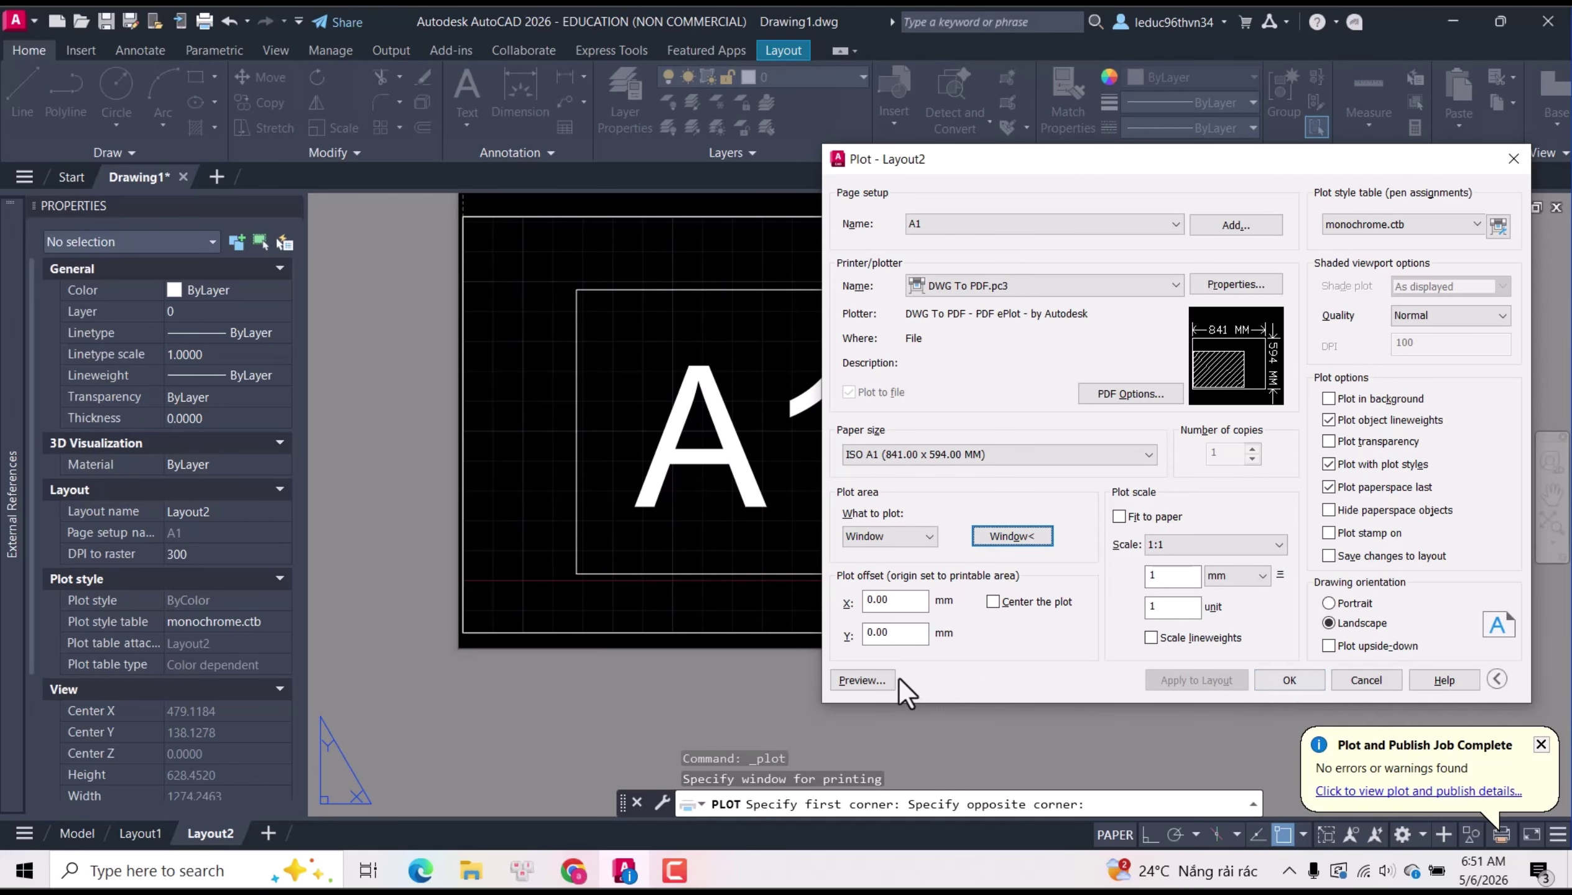
{"action": "left_click", "coordinate": [881, 679]}
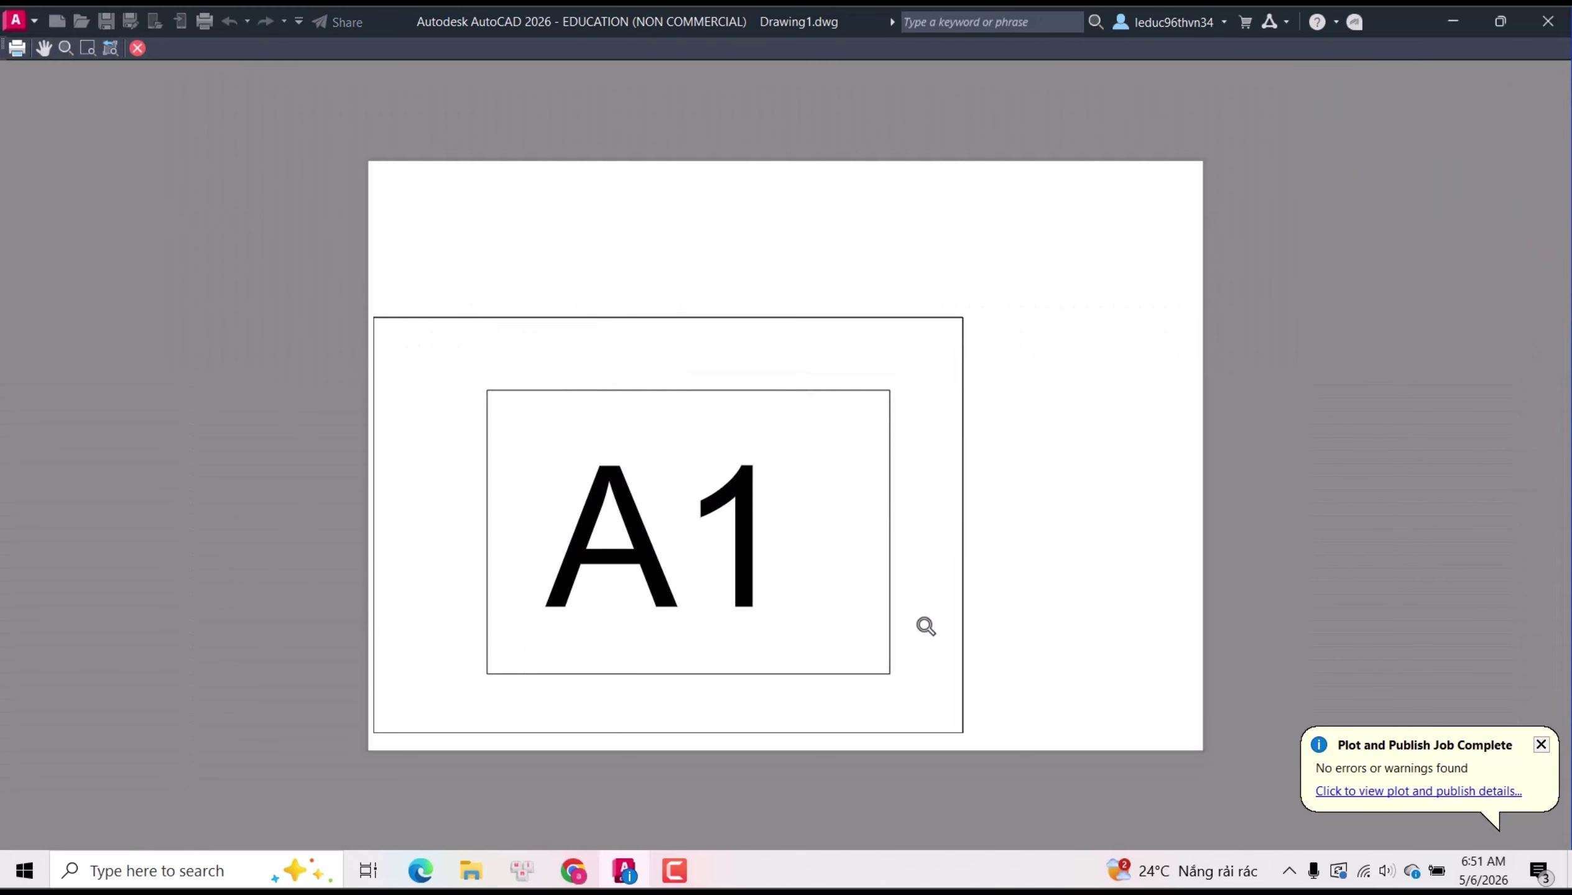
{"action": "left_click", "coordinate": [140, 48]}
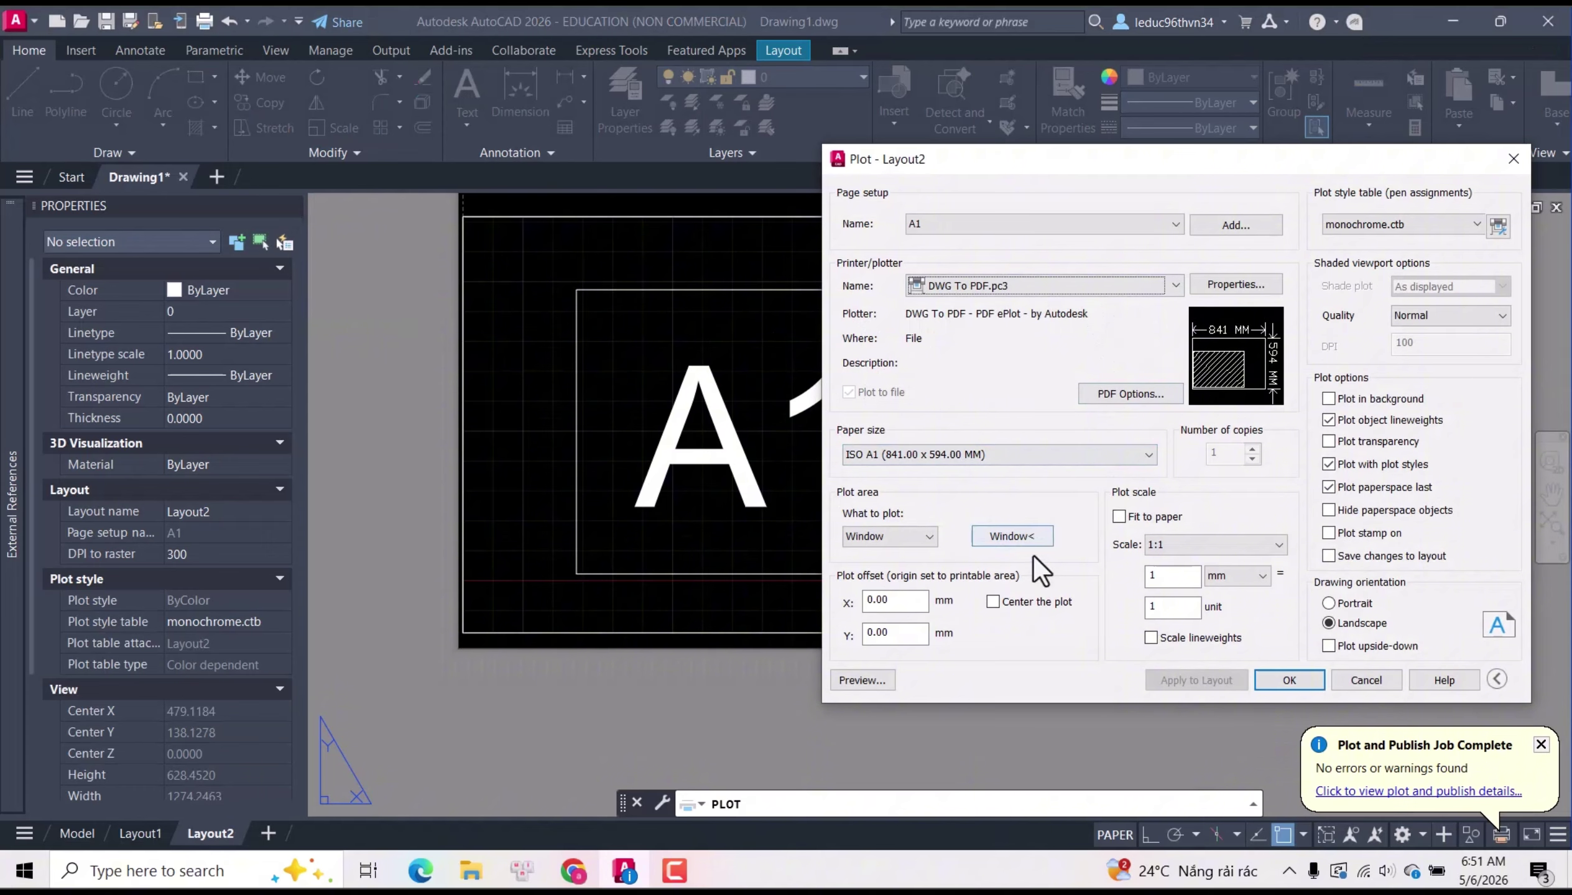
Center the Layout2 plot and fit it to the paper, apply these settings to the layout, and preview the plot.
{"action": "left_click", "coordinate": [994, 601]}
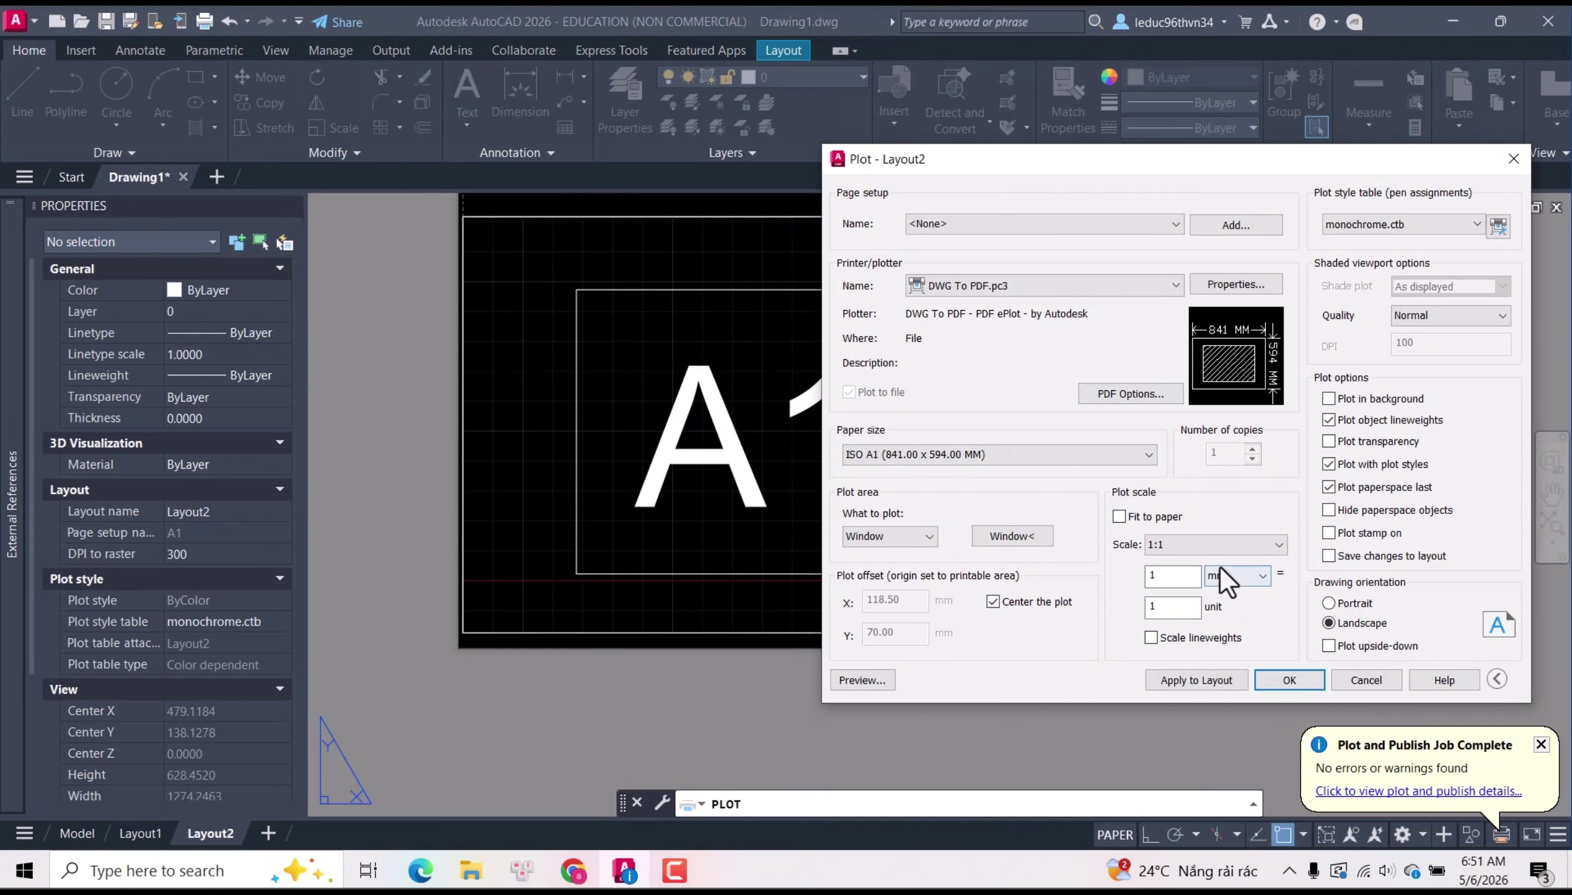
{"action": "left_click", "coordinate": [1165, 518]}
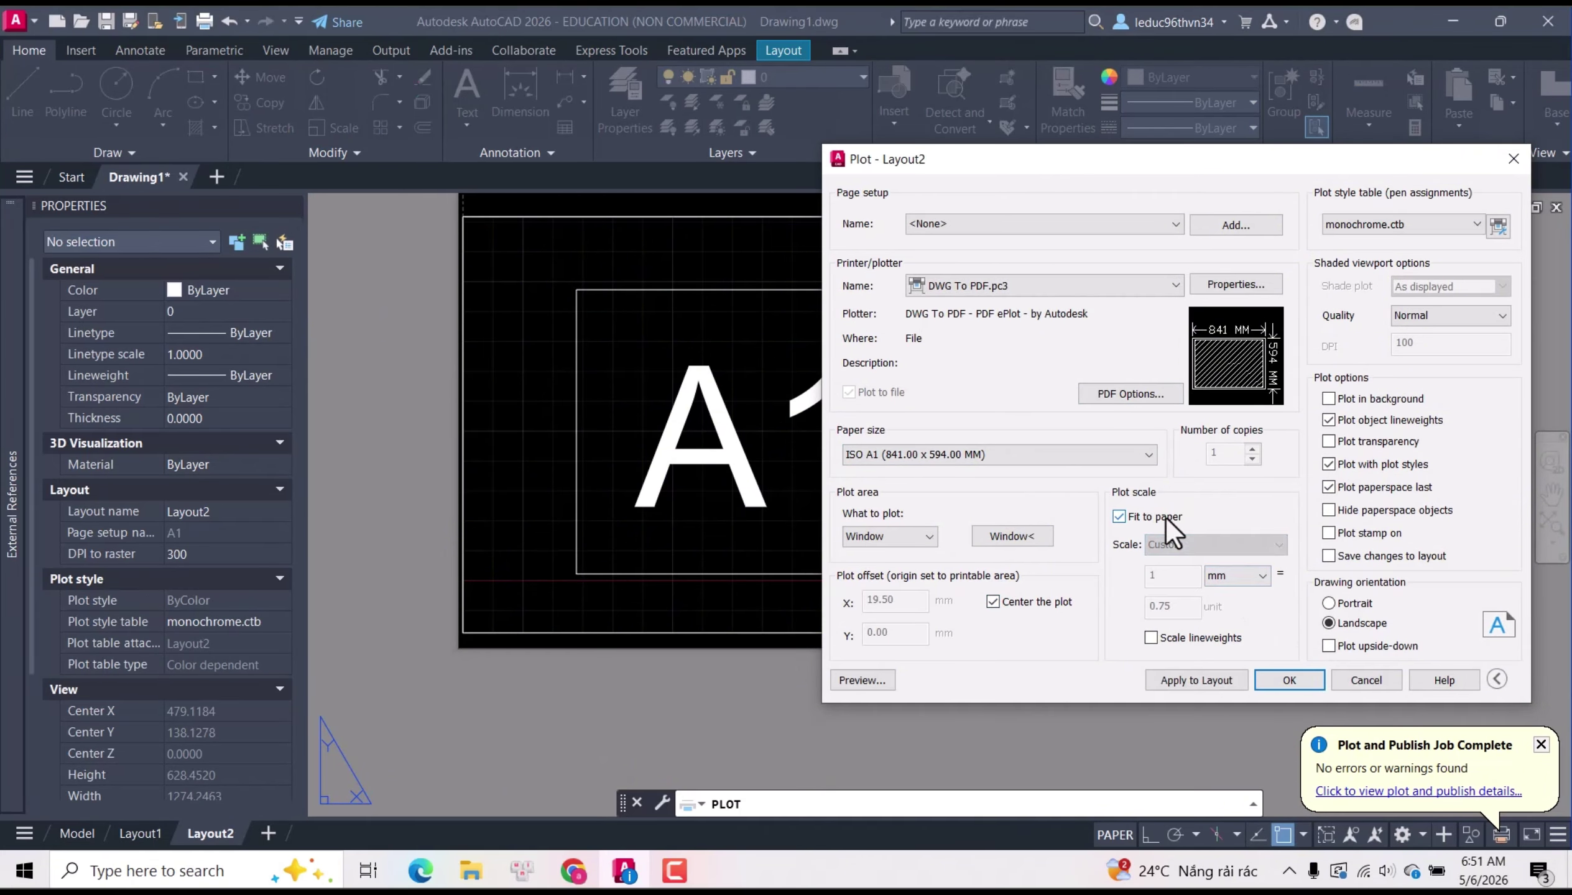
{"action": "left_click", "coordinate": [1195, 677]}
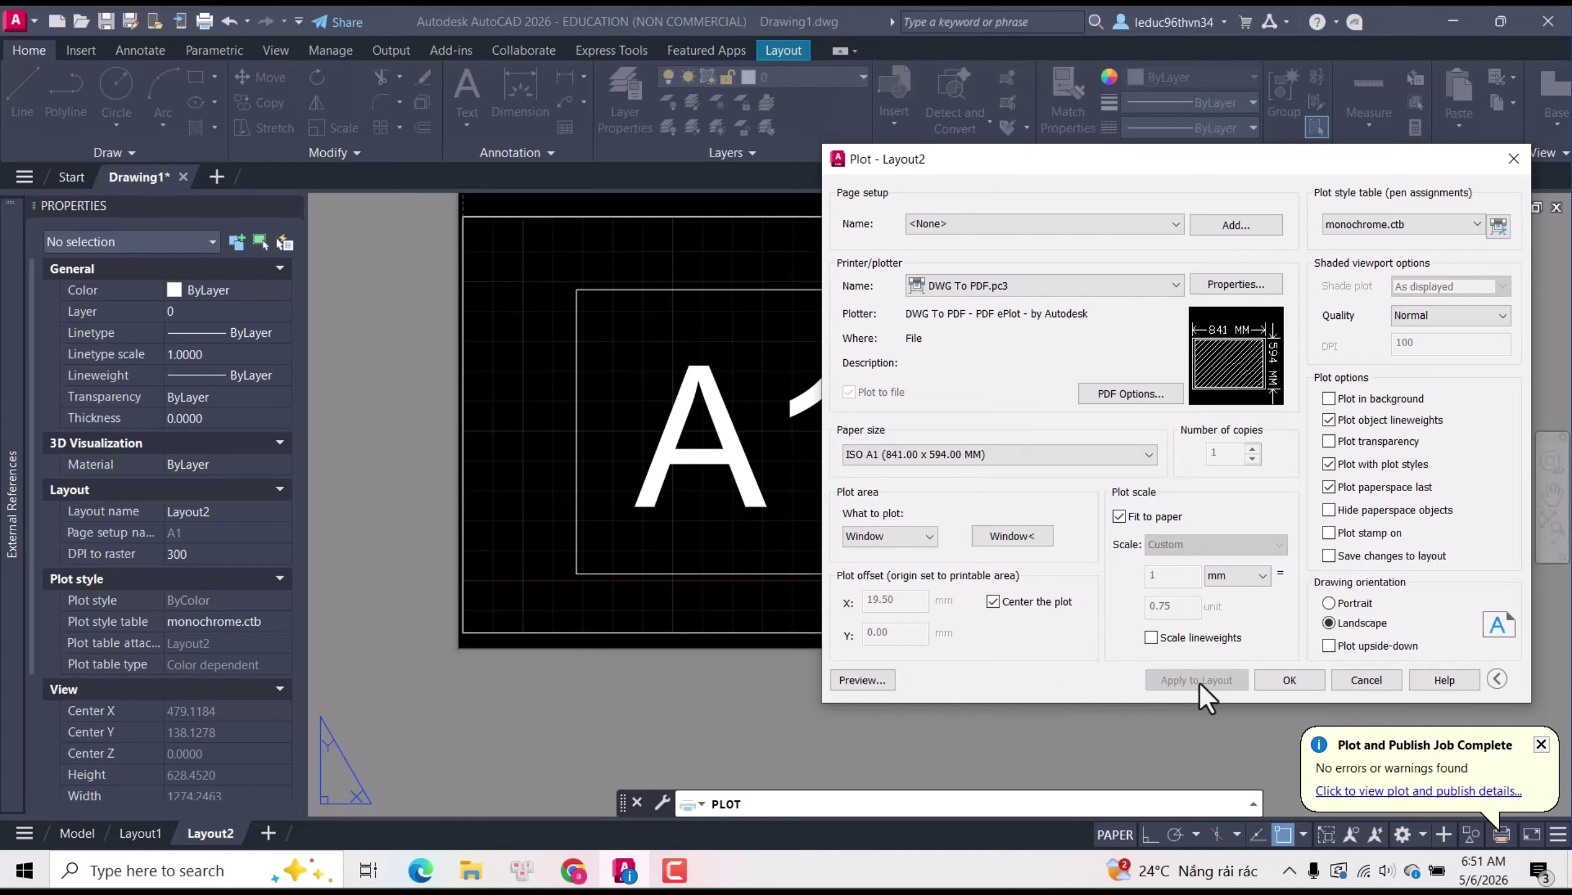
{"action": "left_click", "coordinate": [861, 681]}
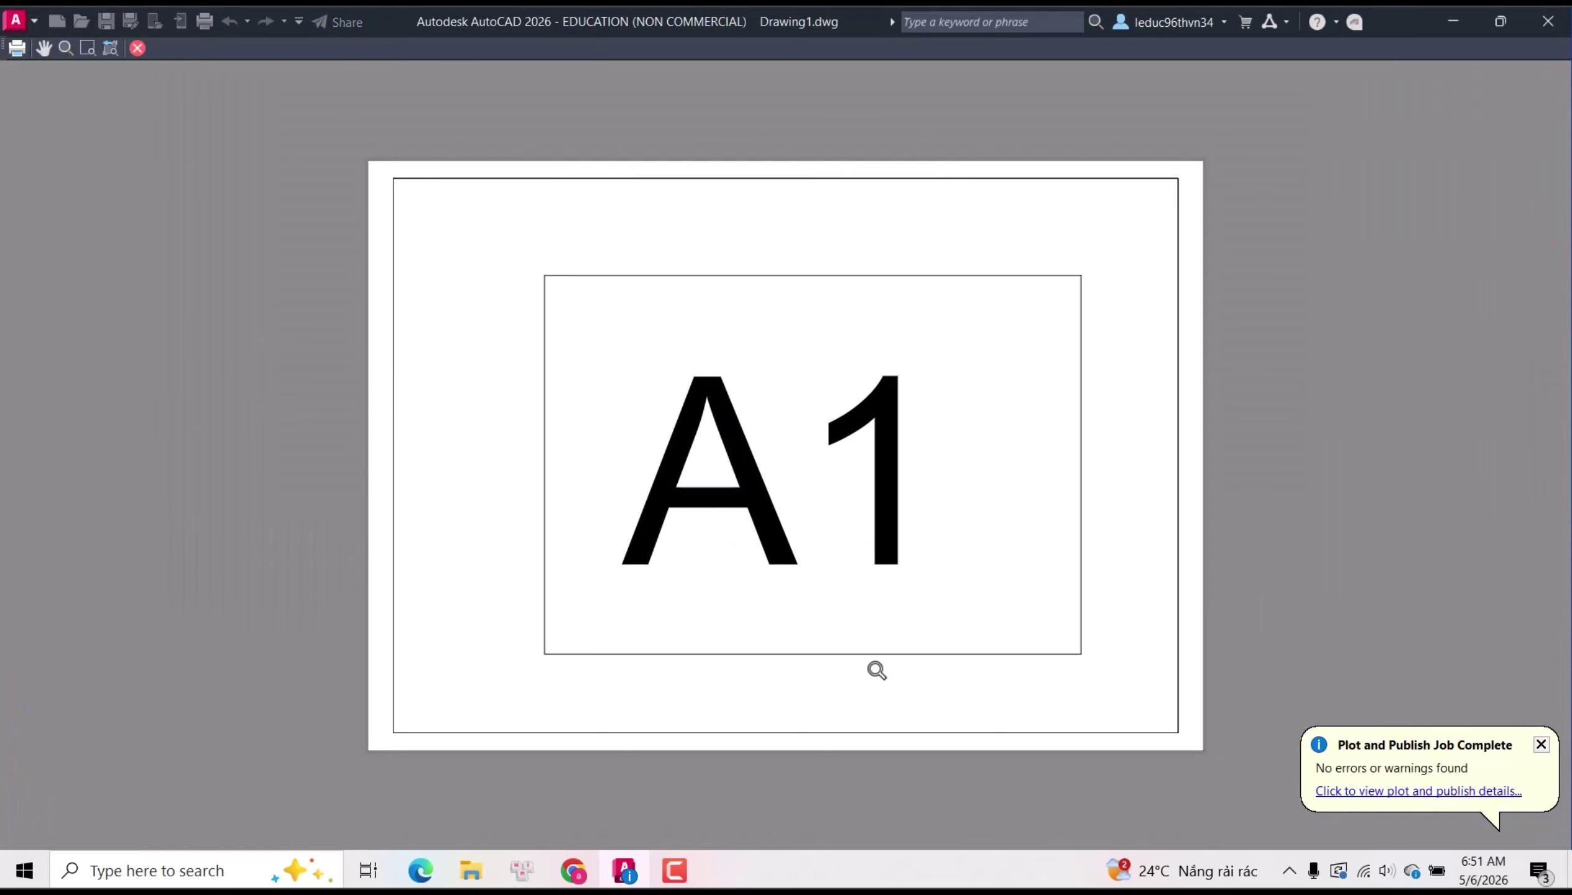
{"action": "left_click", "coordinate": [137, 48]}
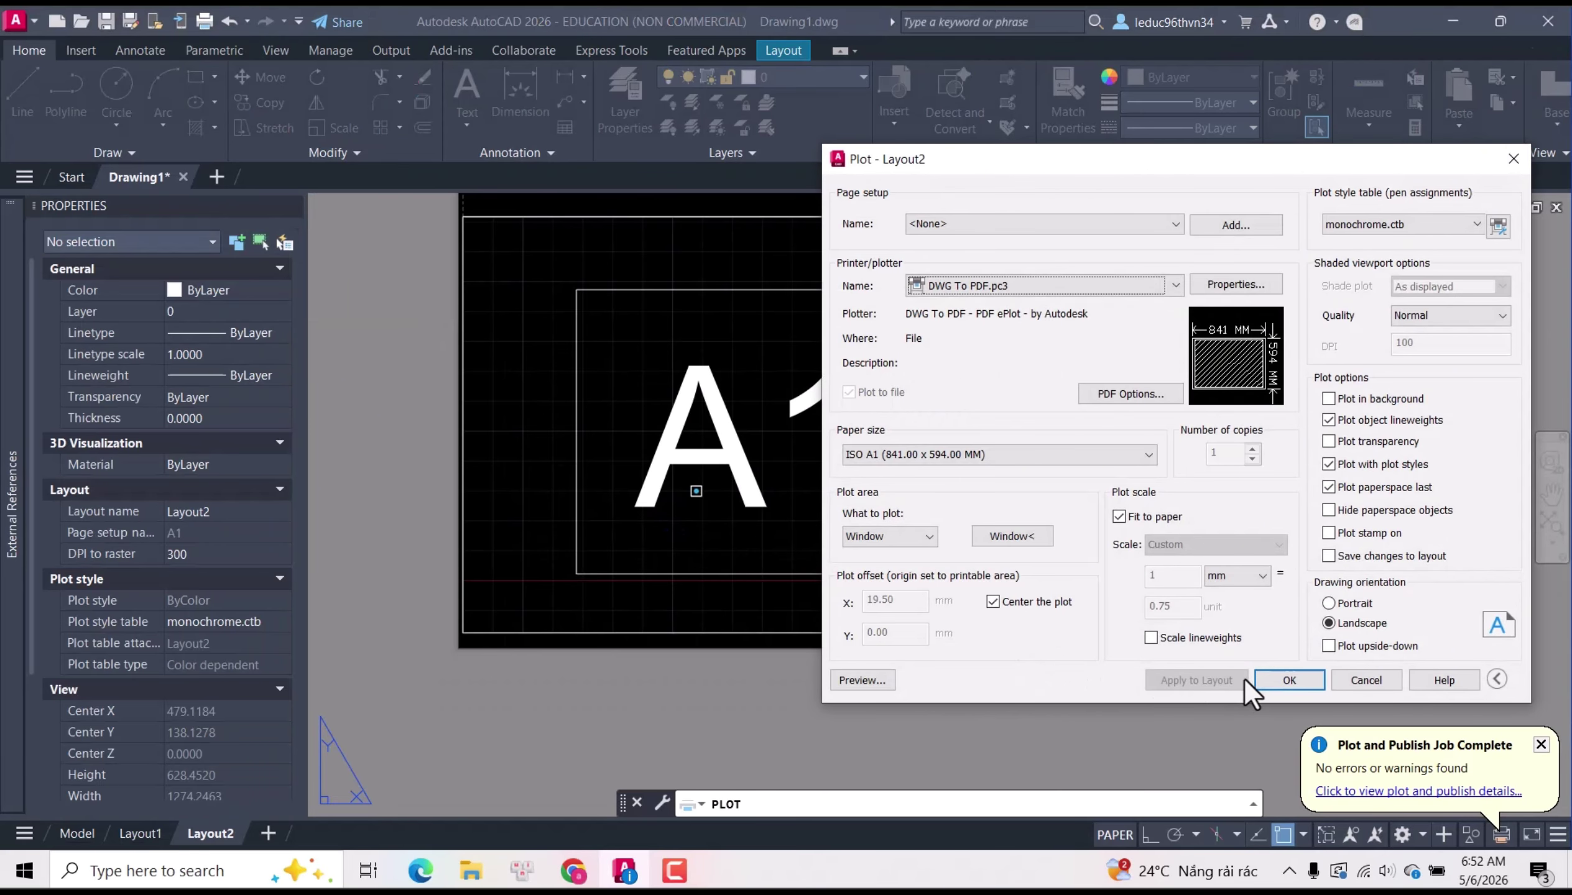
Plot Layout2 to a PDF file named A1 TEXT 2 in the Downloads folder.
{"action": "left_click", "coordinate": [1261, 678]}
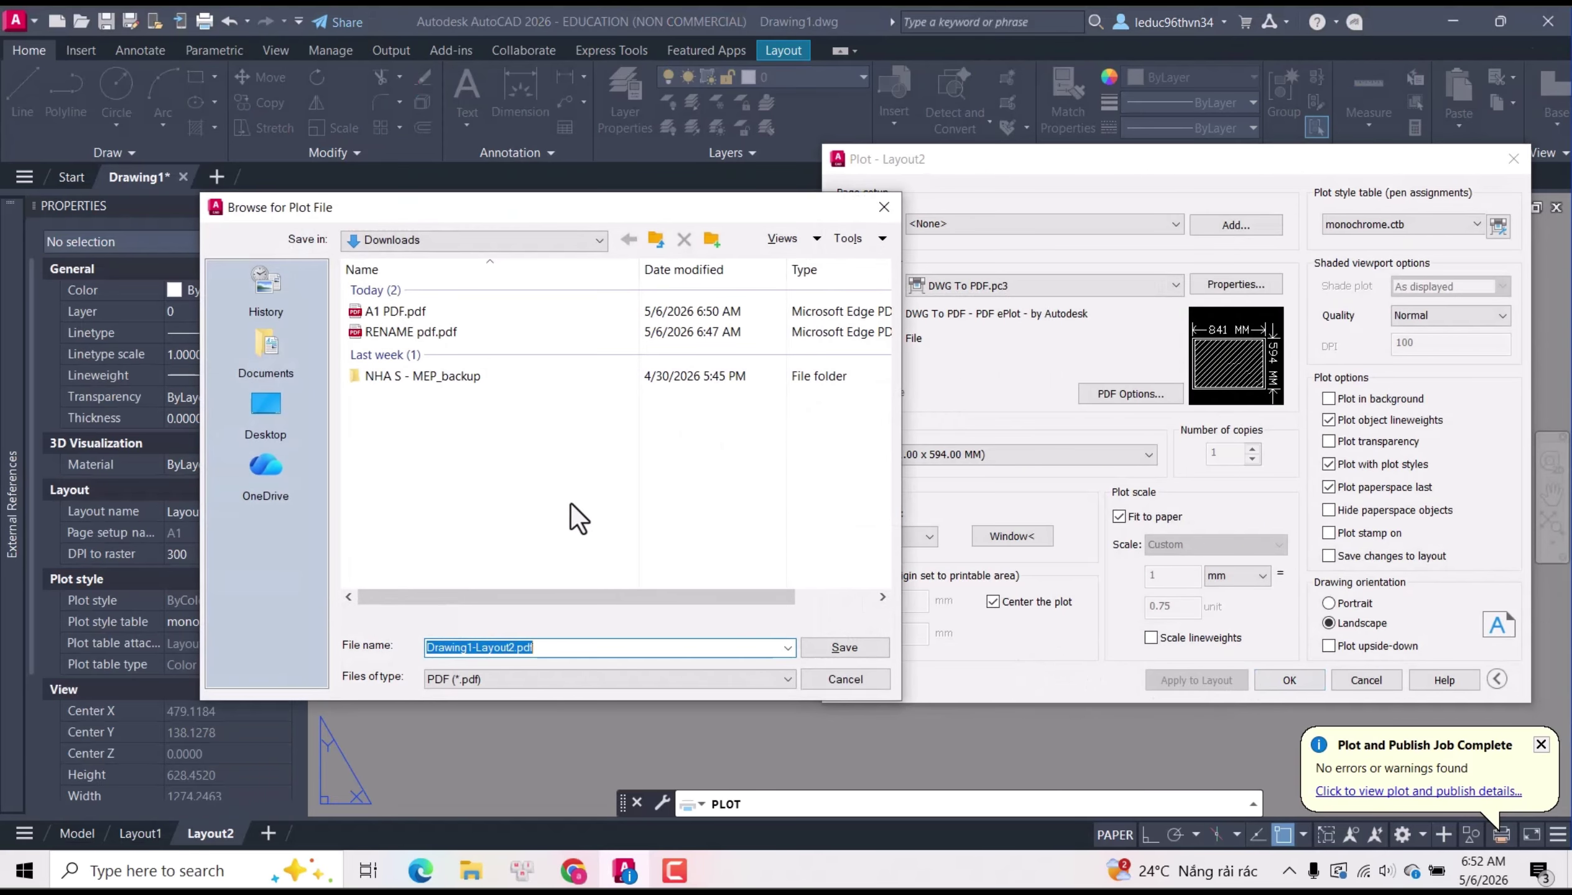
{"action": "key", "text": "BackSpace"}
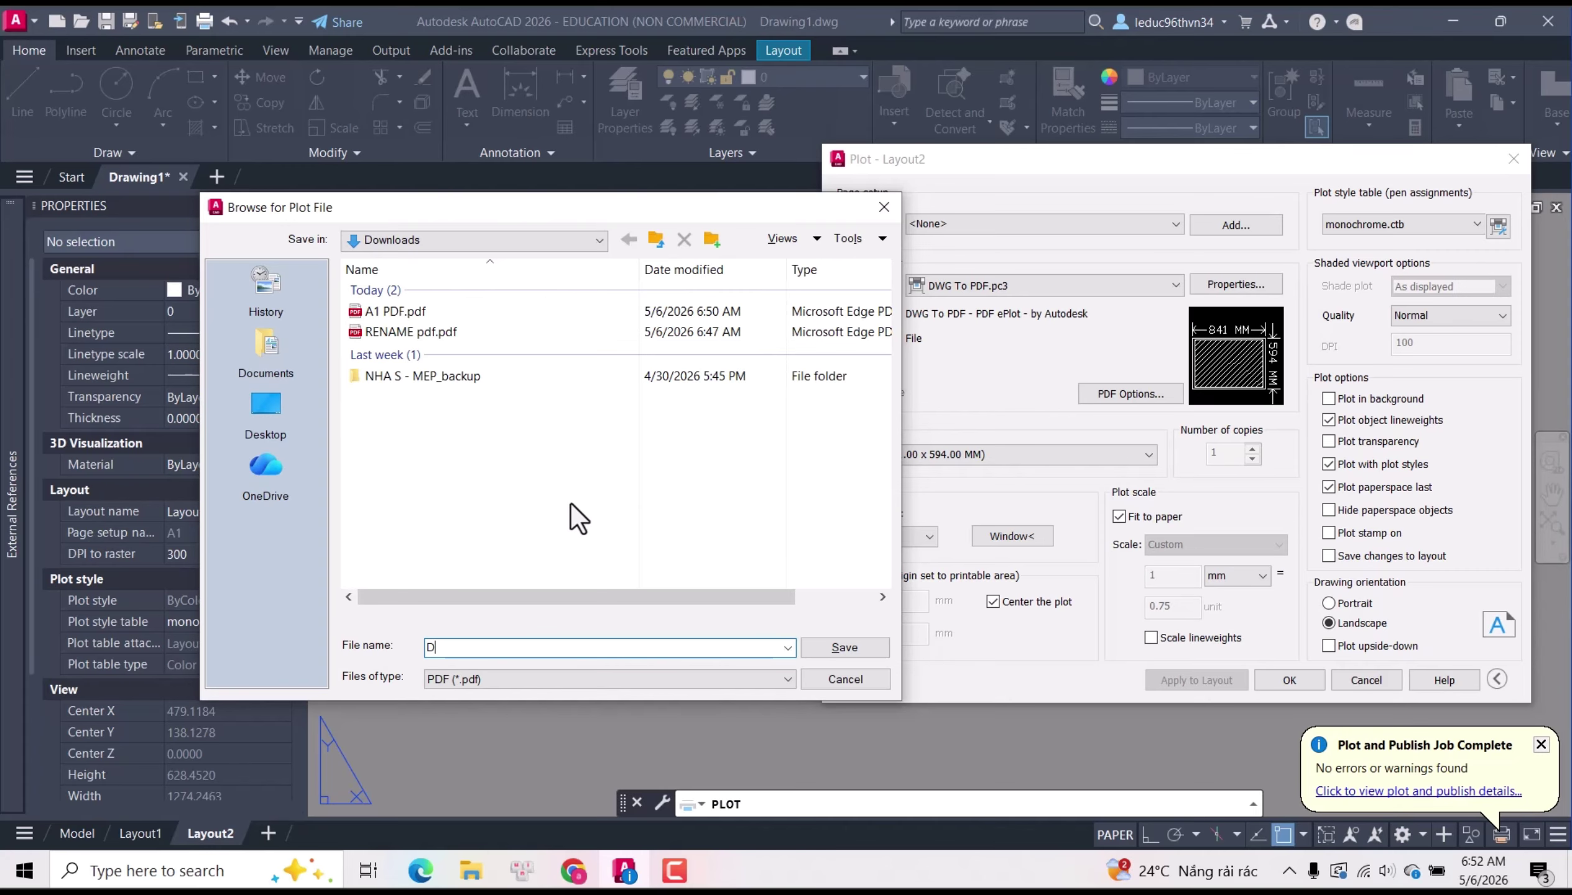
{"action": "type", "text": "A"}
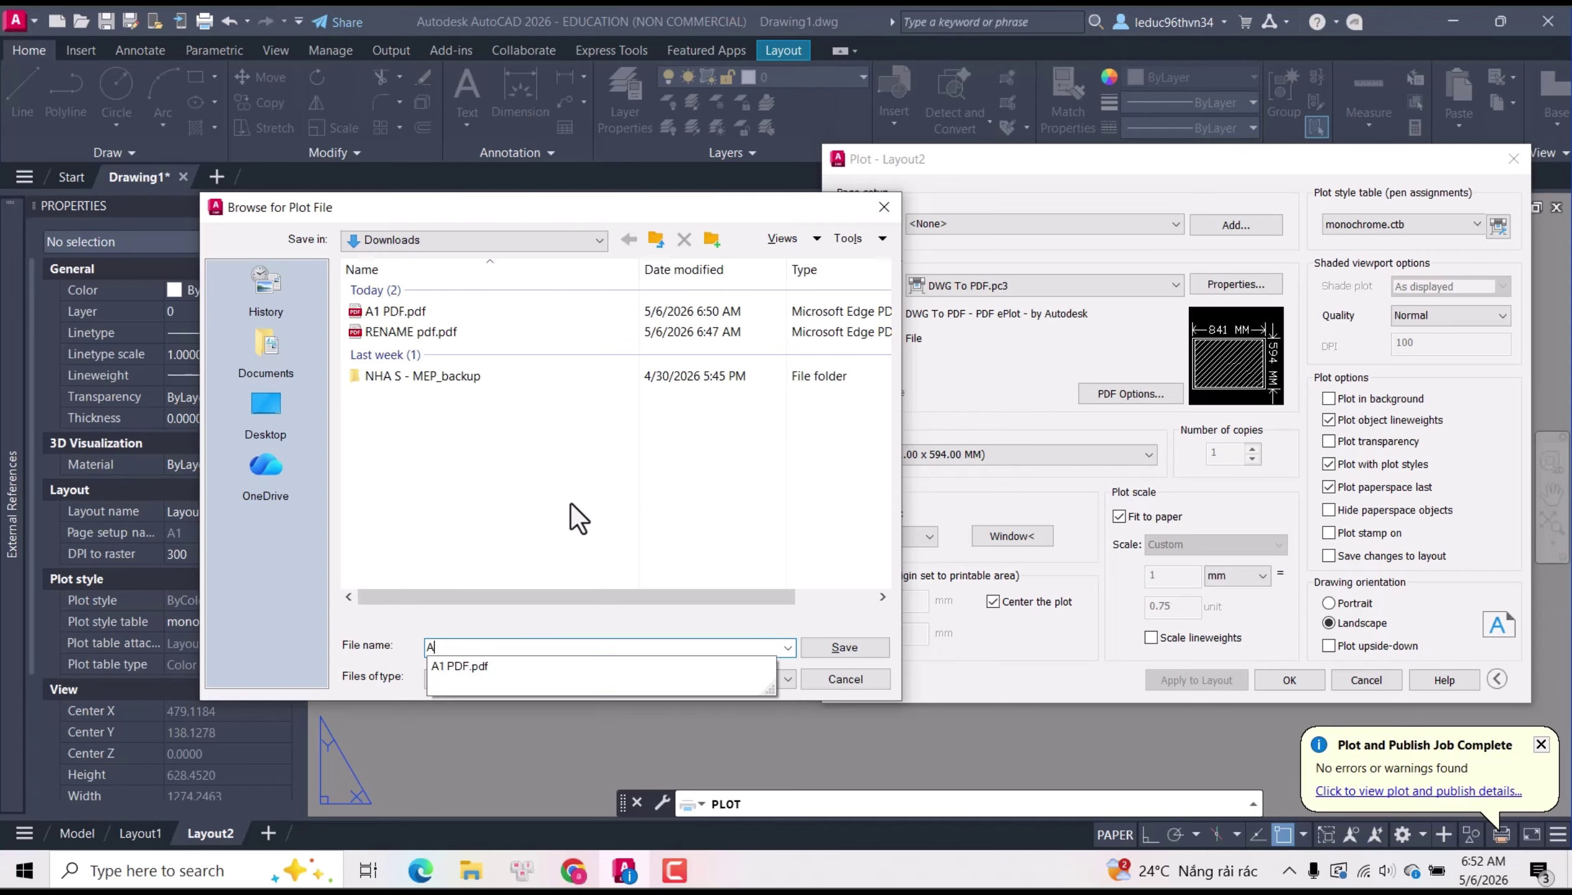
{"action": "type", "text": "1.PDF"}
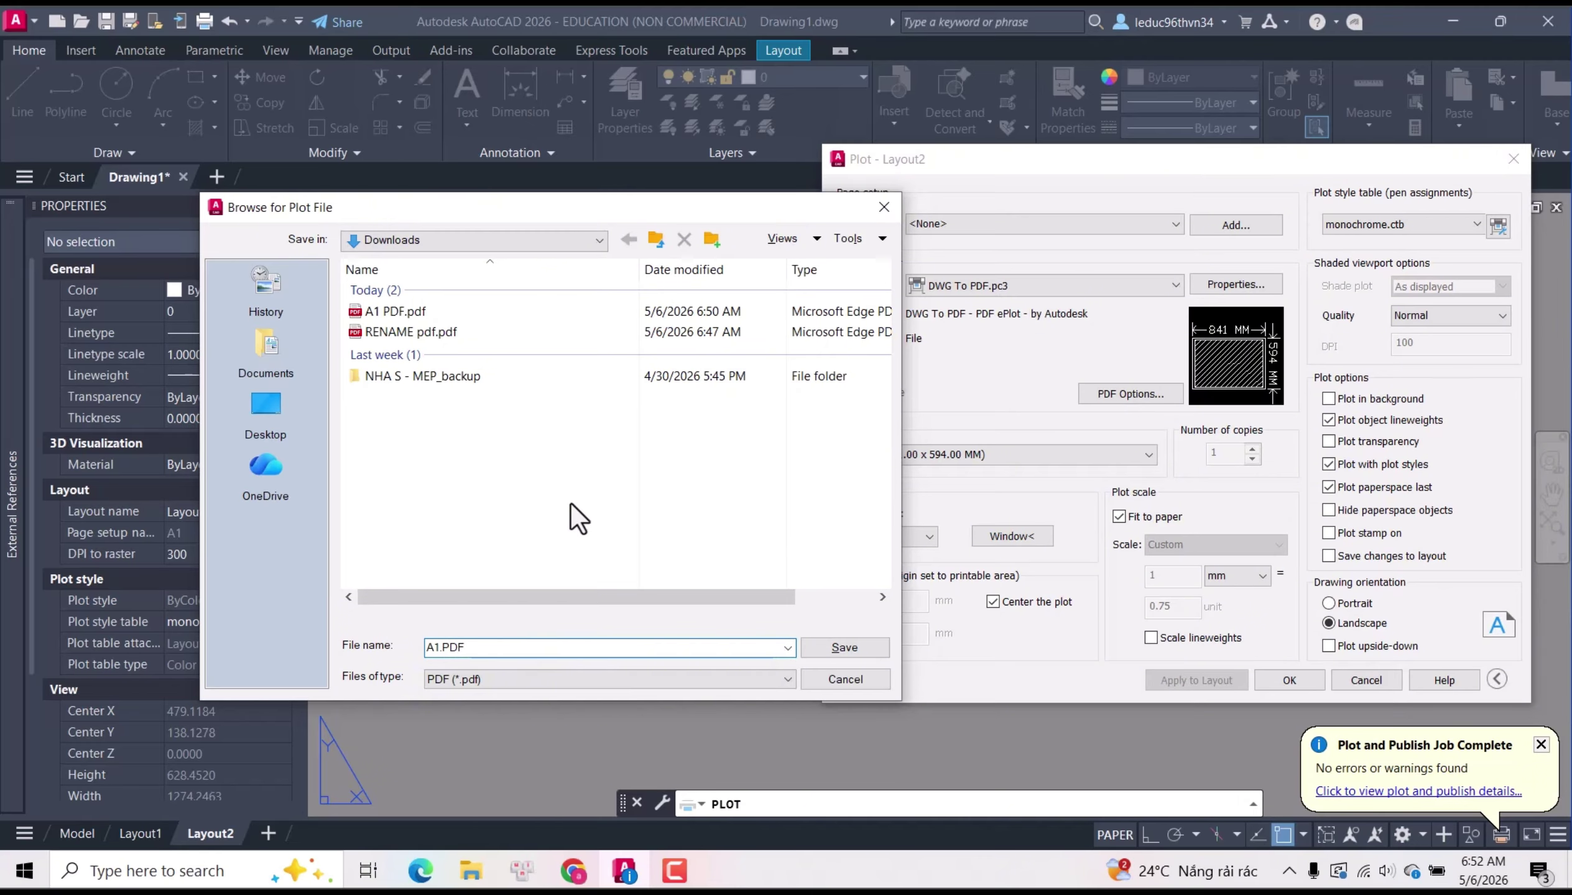
{"action": "key", "text": "BackSpace"}
{"action": "key", "text": "BackSpace"}
{"action": "key", "text": "BackSpace"}
{"action": "key", "text": "BackSpace"}
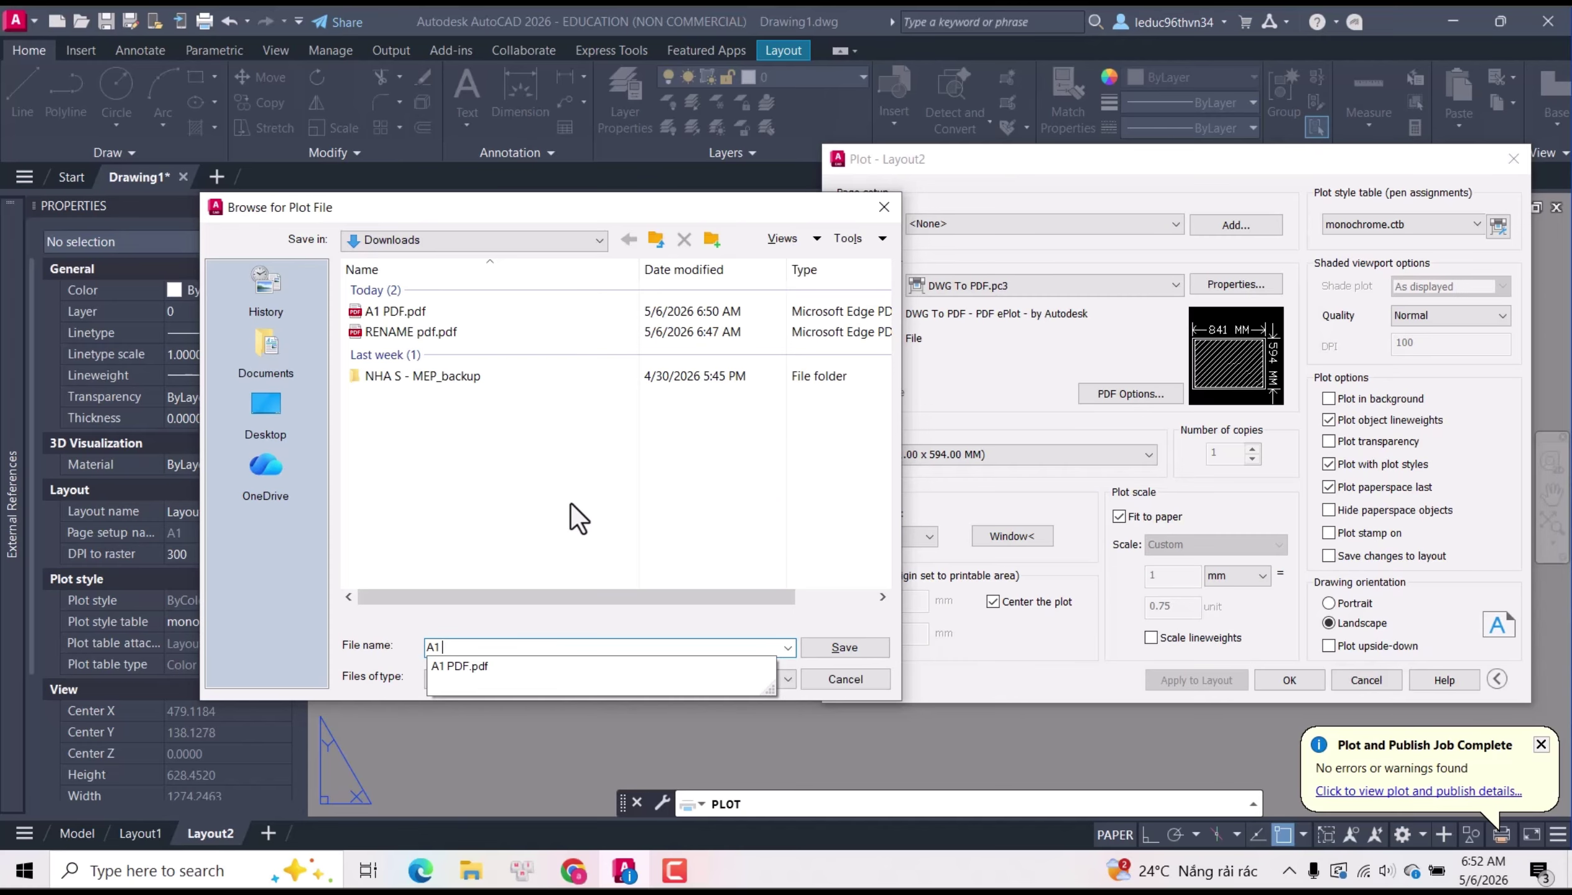
{"action": "type", "text": "TE"}
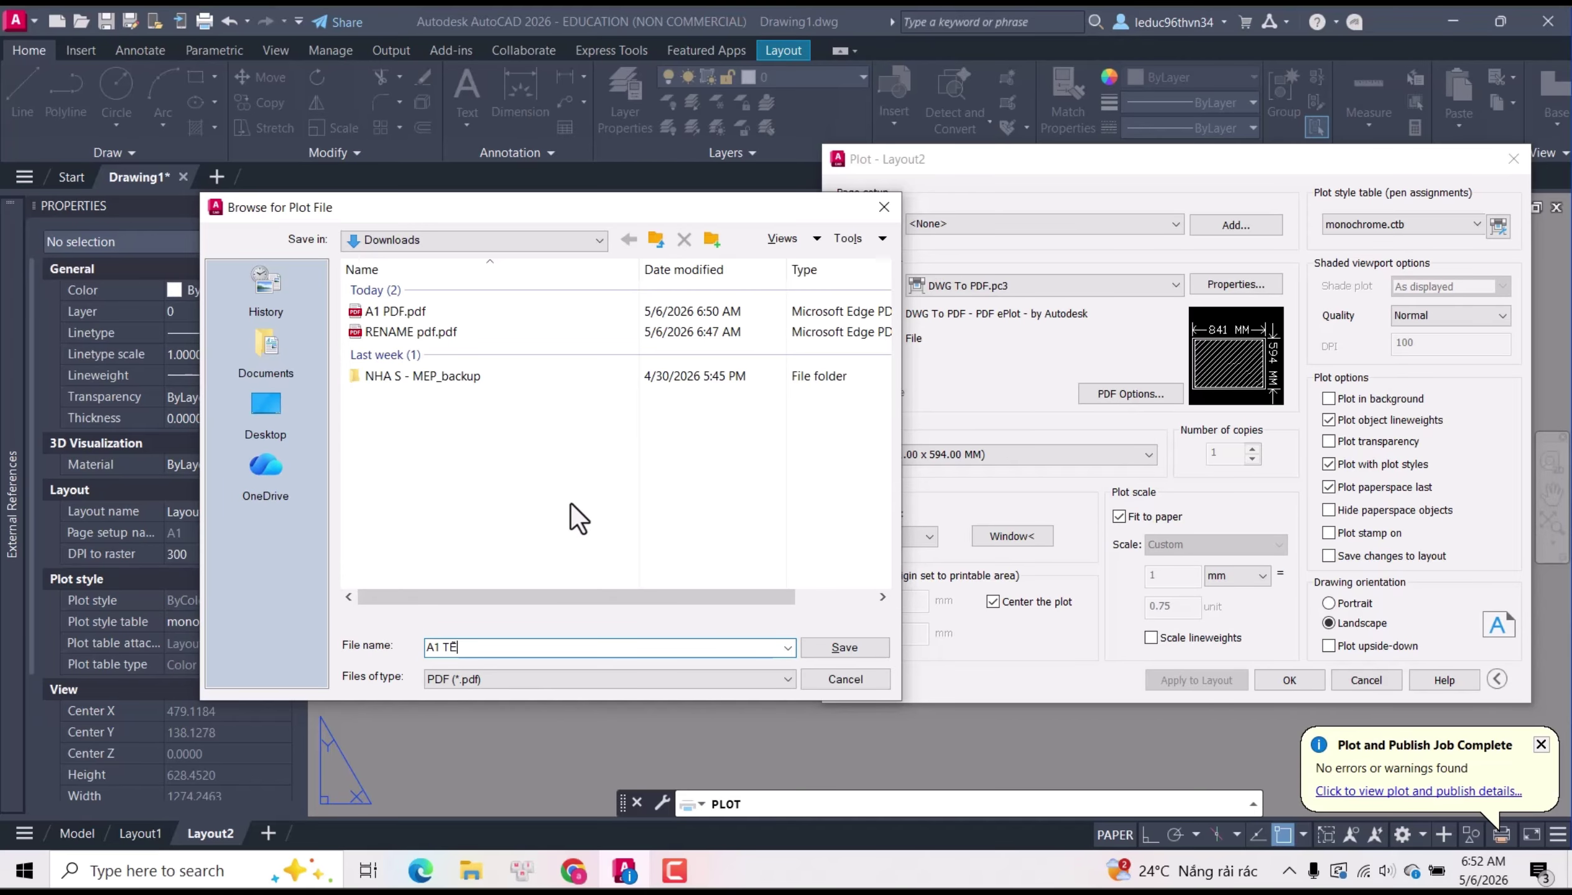
{"action": "type", "text": "XT 2"}
{"action": "key", "text": "Return"}
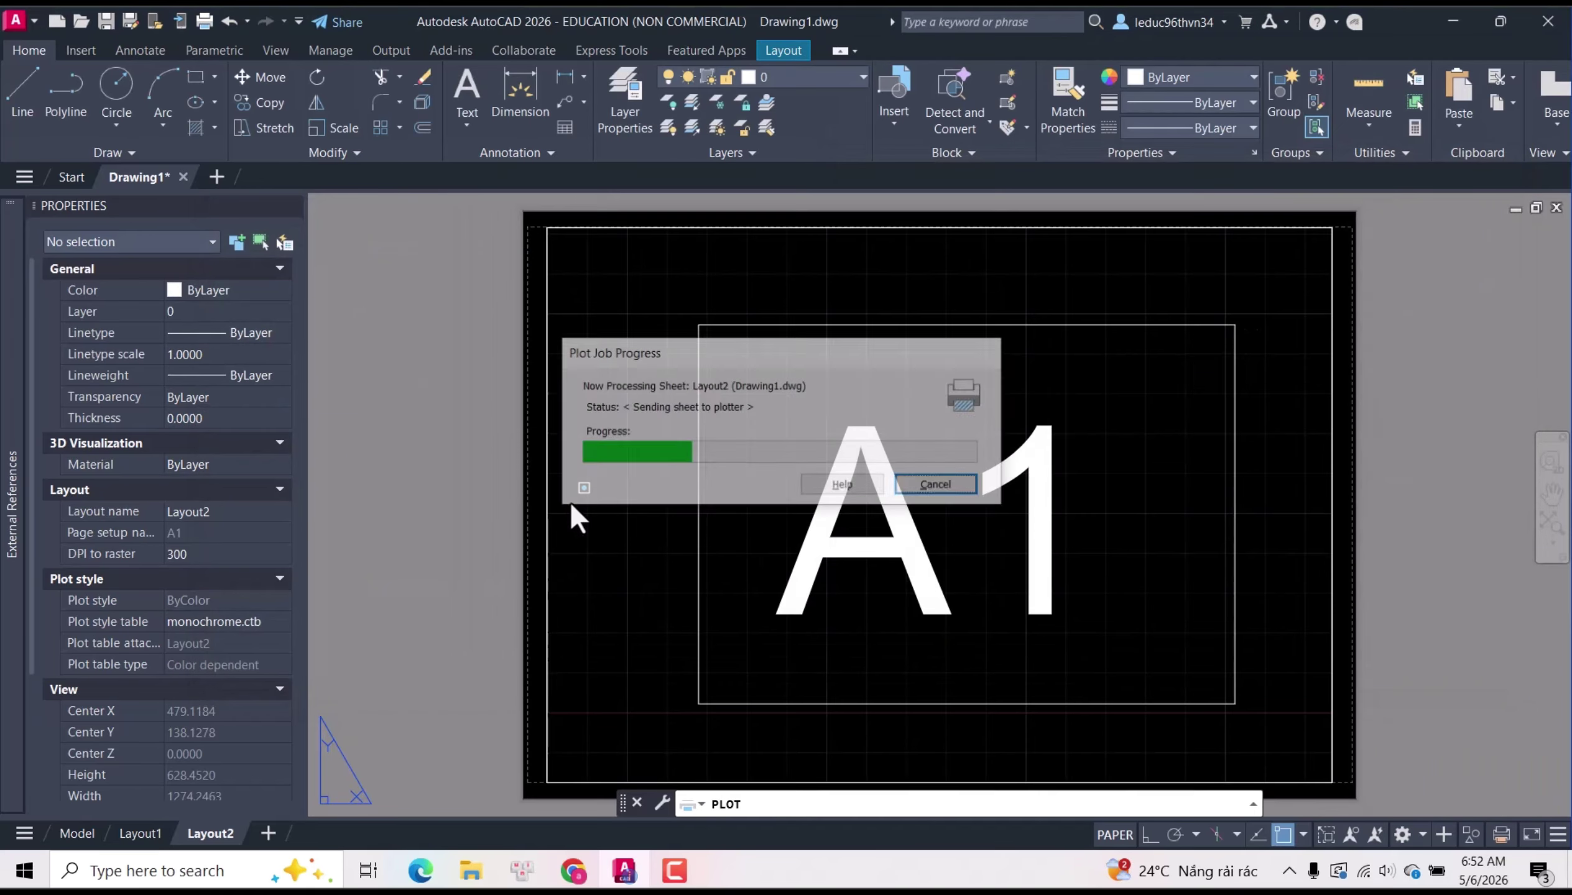
Check the whole page of A1 TEXT 2.pdf in the browser and return to AutoCAD.
{"action": "scroll", "coordinate": [687, 372], "scroll_direction": "down", "scroll_amount": 5}
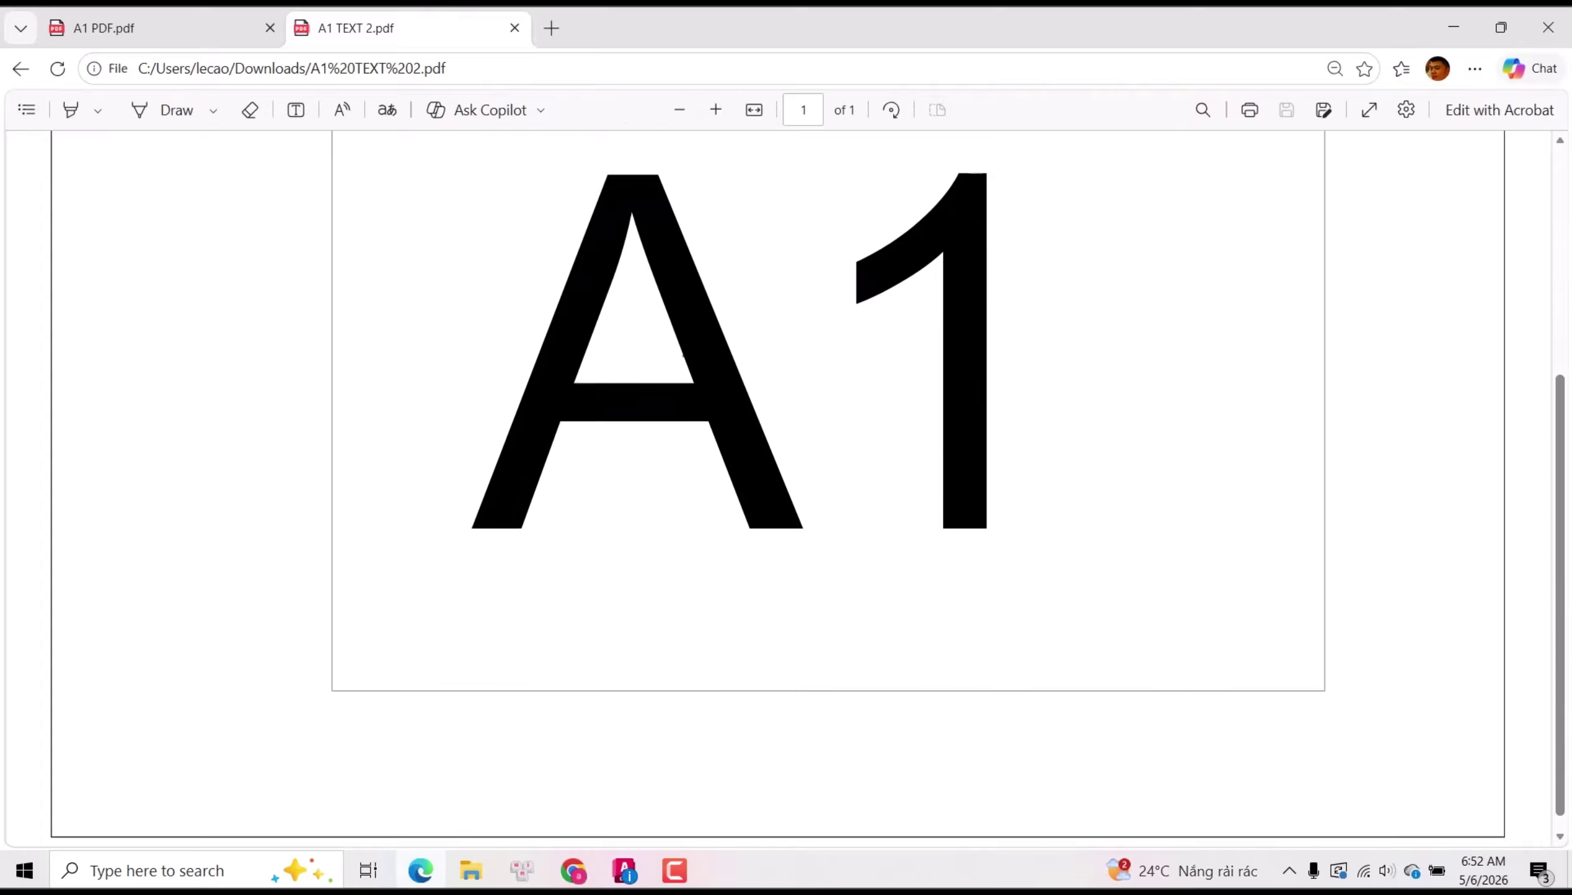
{"action": "scroll", "coordinate": [830, 343], "scroll_direction": "down", "scroll_amount": 3, "text": "ctrl"}
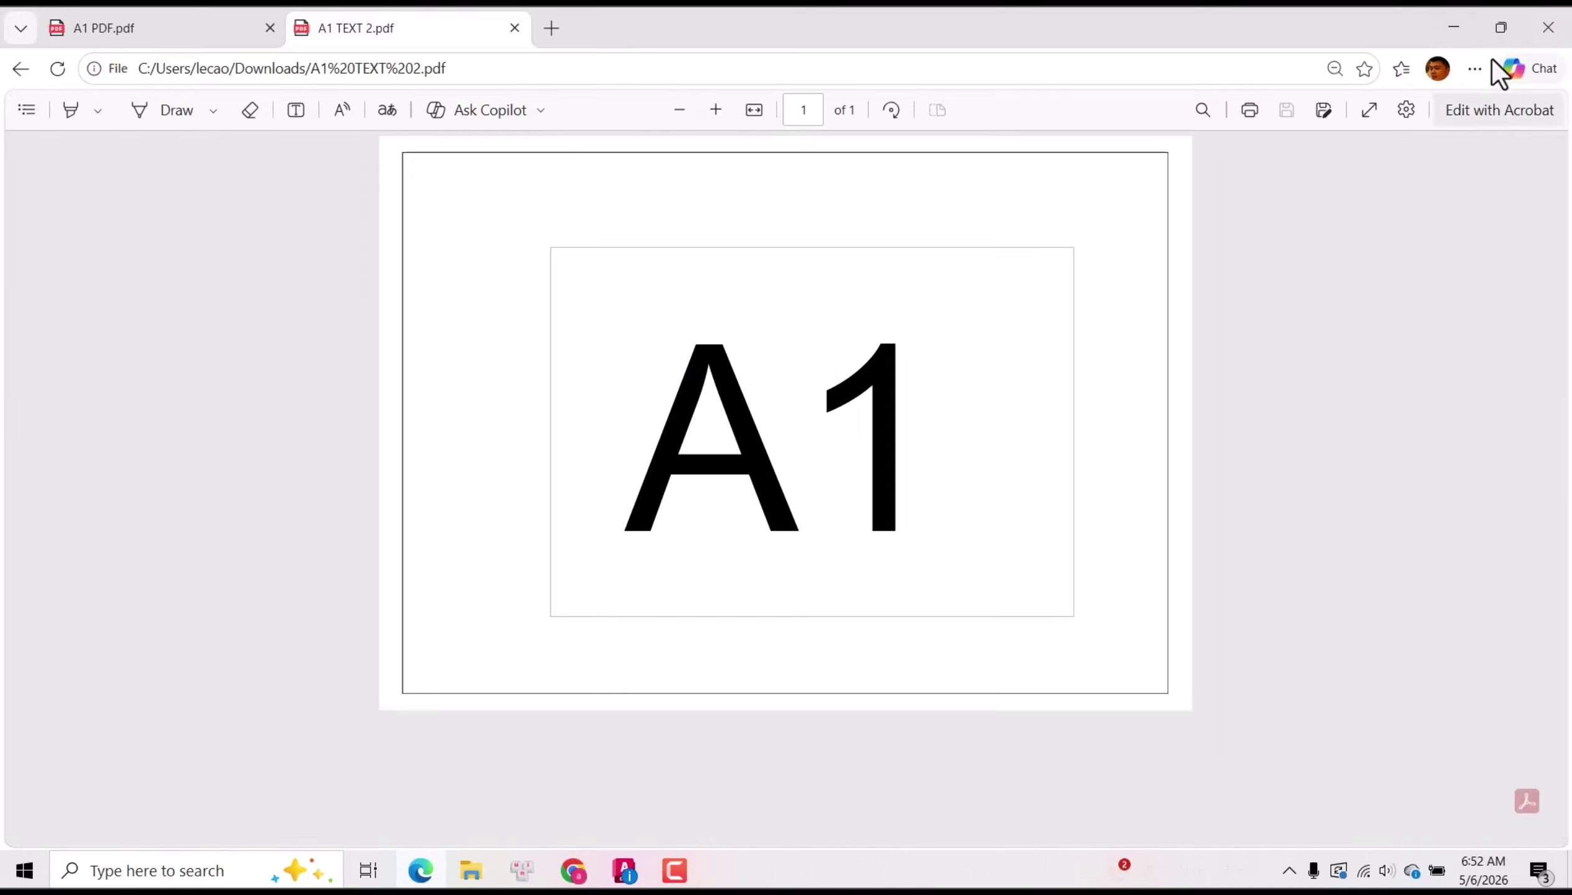
{"action": "left_click", "coordinate": [1470, 27]}
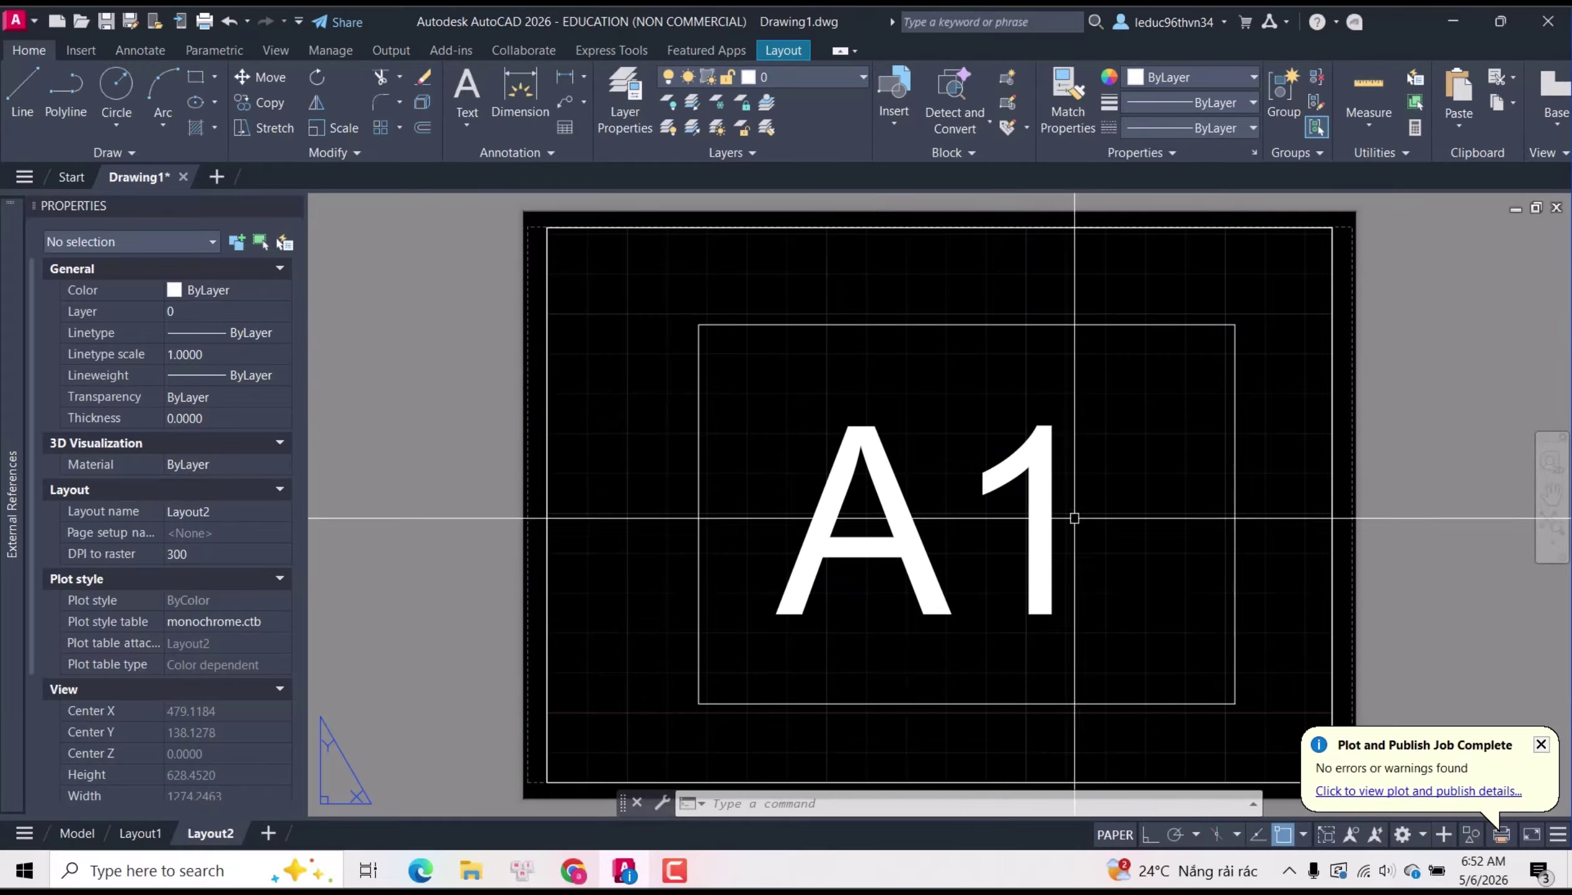
Switch to Layout1, choose the A1 page setup for its plot, and apply it to the layout.
{"action": "middle_click_drag", "start_coordinate": [1016, 523], "coordinate": [883, 559]}
{"action": "left_click", "coordinate": [138, 834]}
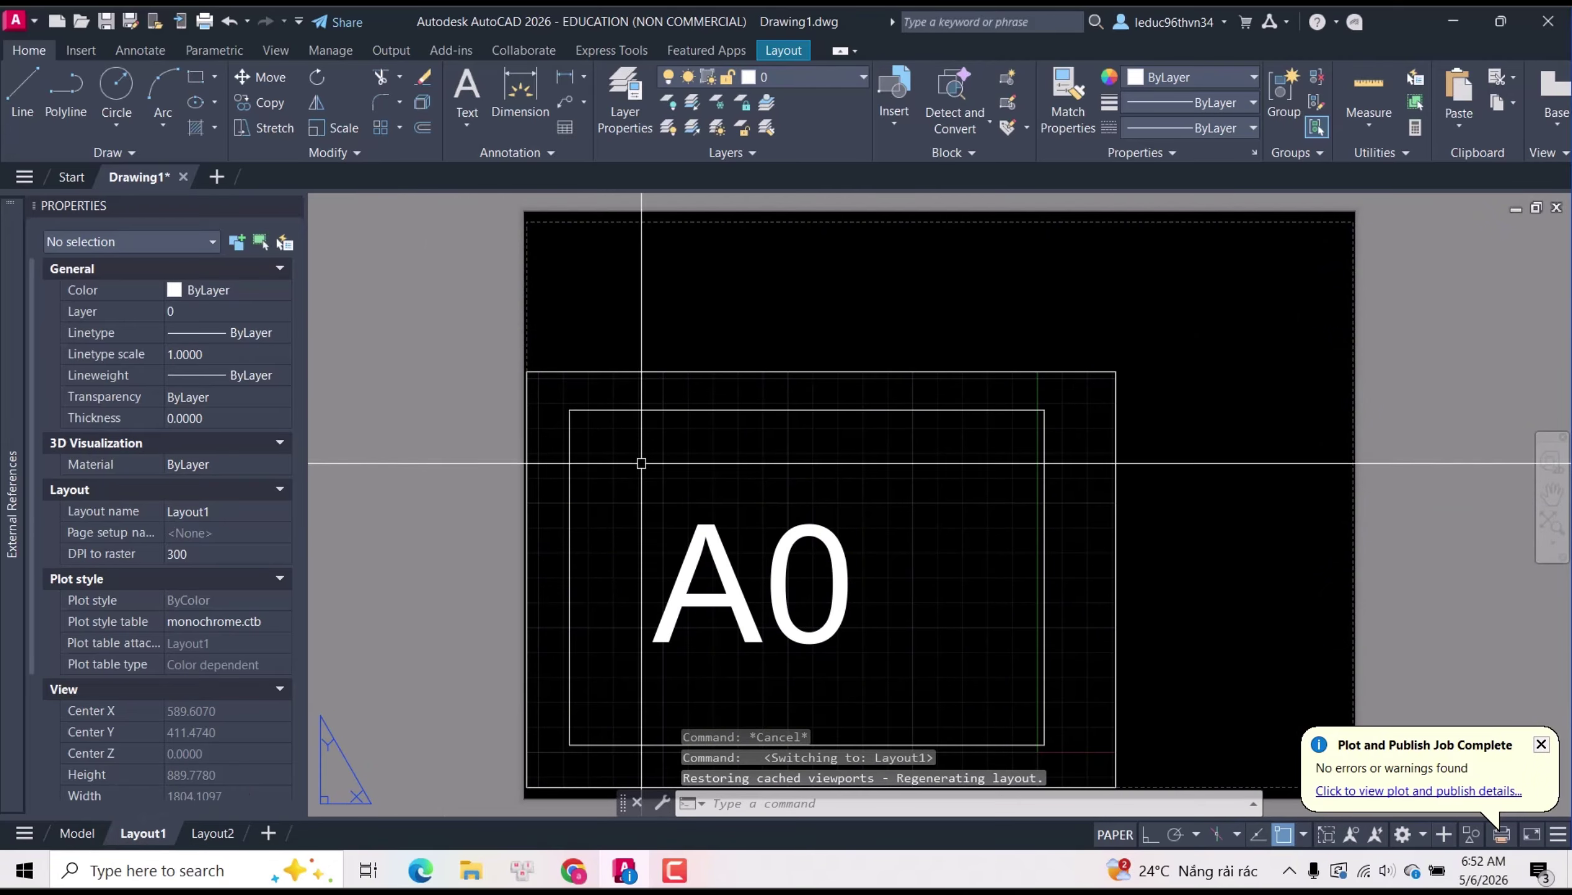
{"action": "key", "text": "ctrl+p"}
{"action": "left_click", "coordinate": [945, 286]}
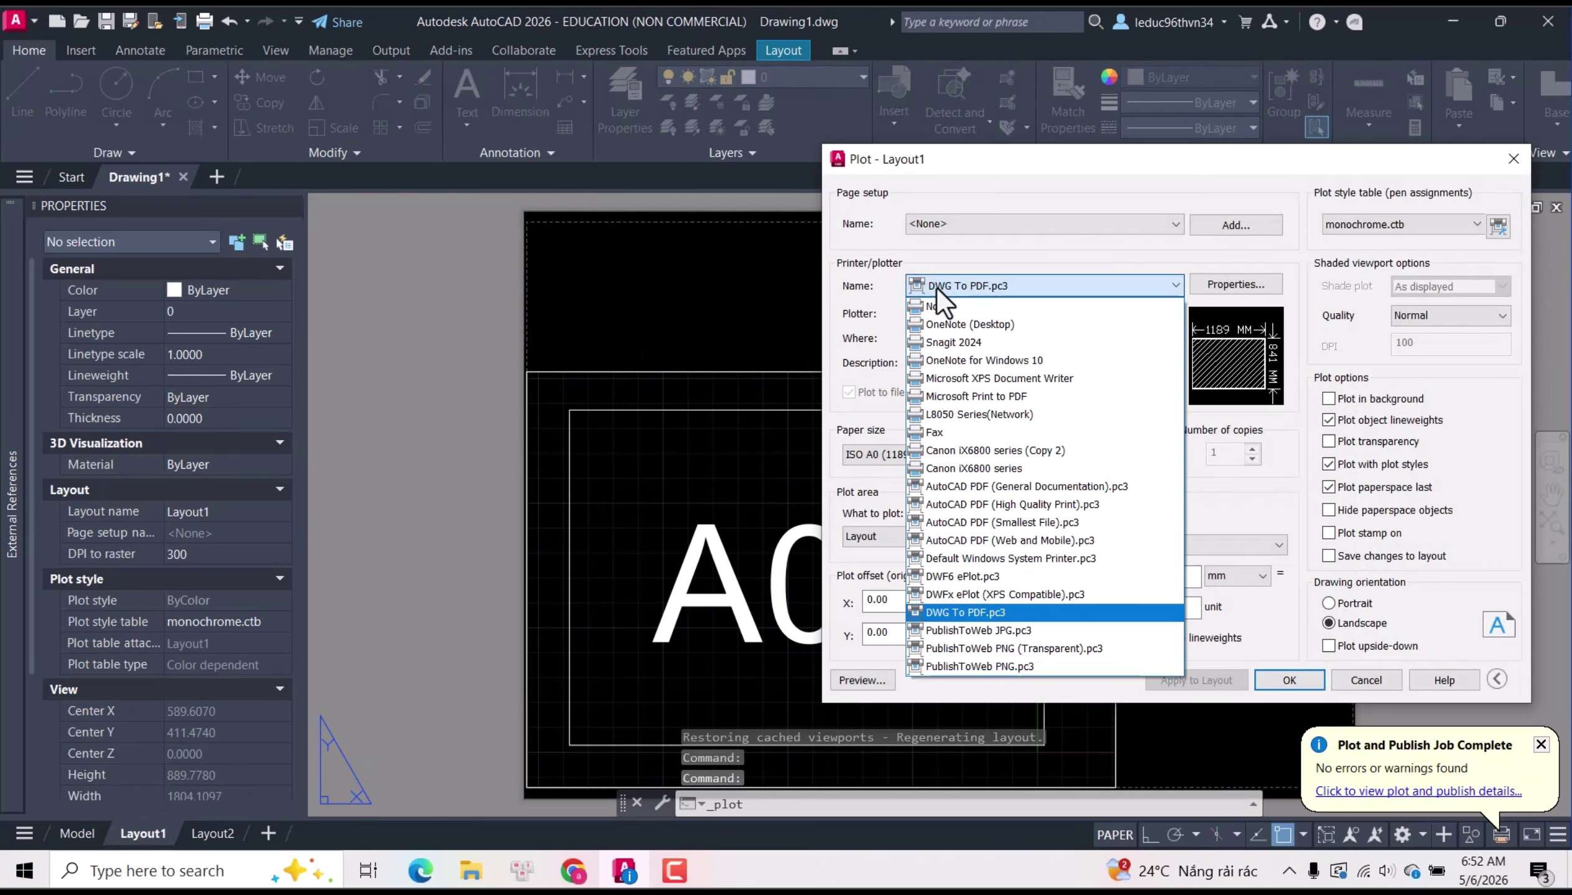
{"action": "left_click", "coordinate": [946, 287]}
{"action": "left_click", "coordinate": [961, 224]}
{"action": "left_click", "coordinate": [943, 281]}
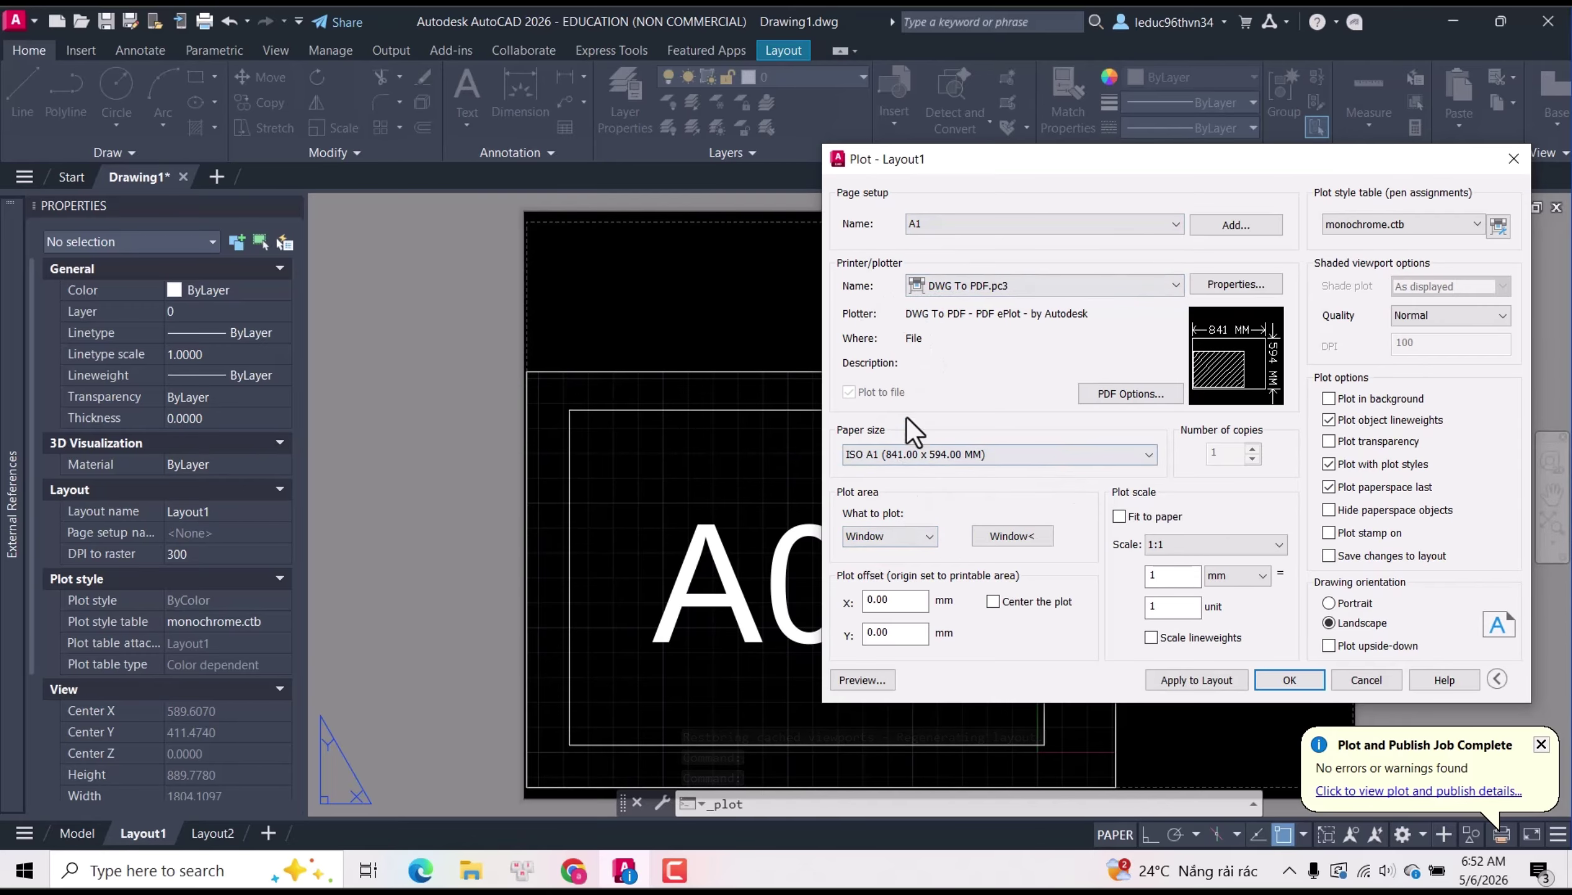
{"action": "left_click", "coordinate": [1232, 674]}
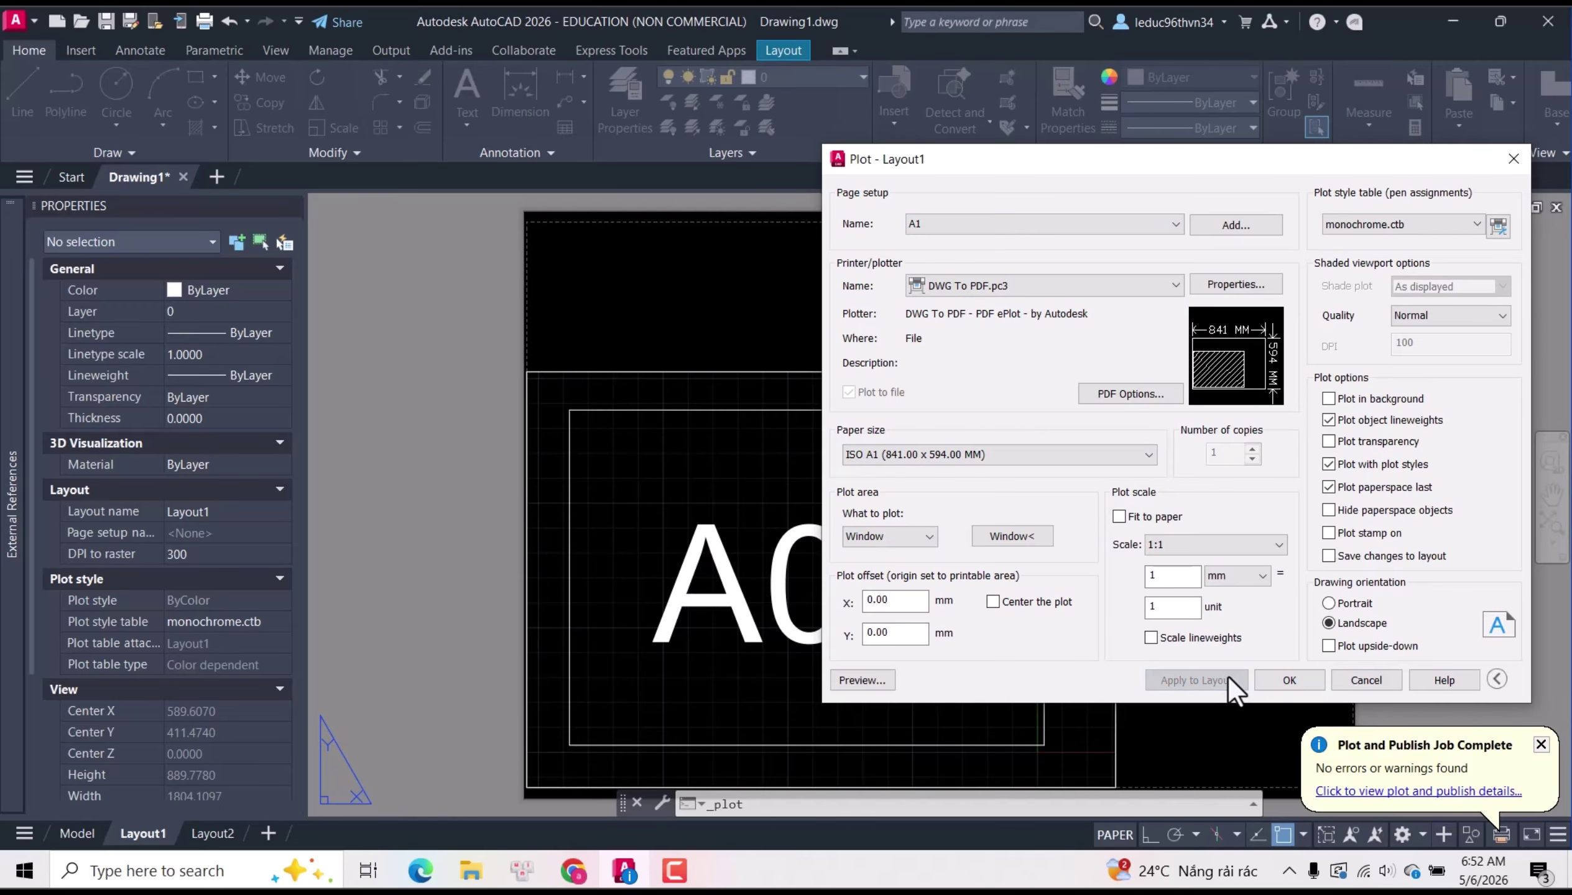
Dismiss the plot file prompt without saving and set Layout1's plot area to Layout.
{"action": "left_click", "coordinate": [1290, 680]}
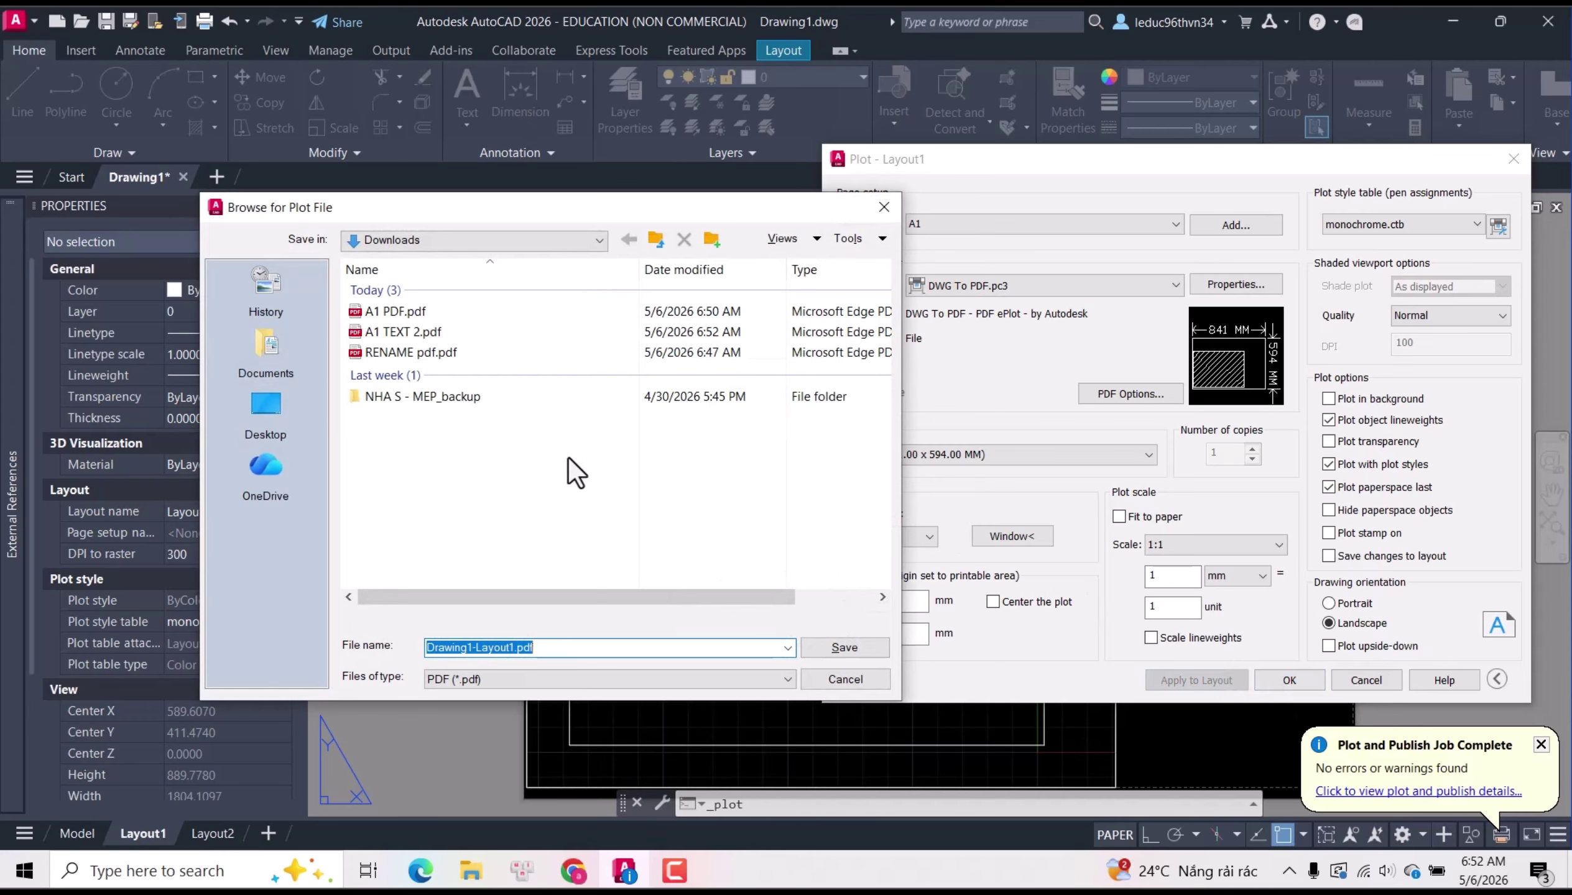
{"action": "left_click", "coordinate": [883, 208]}
{"action": "left_click", "coordinate": [928, 541]}
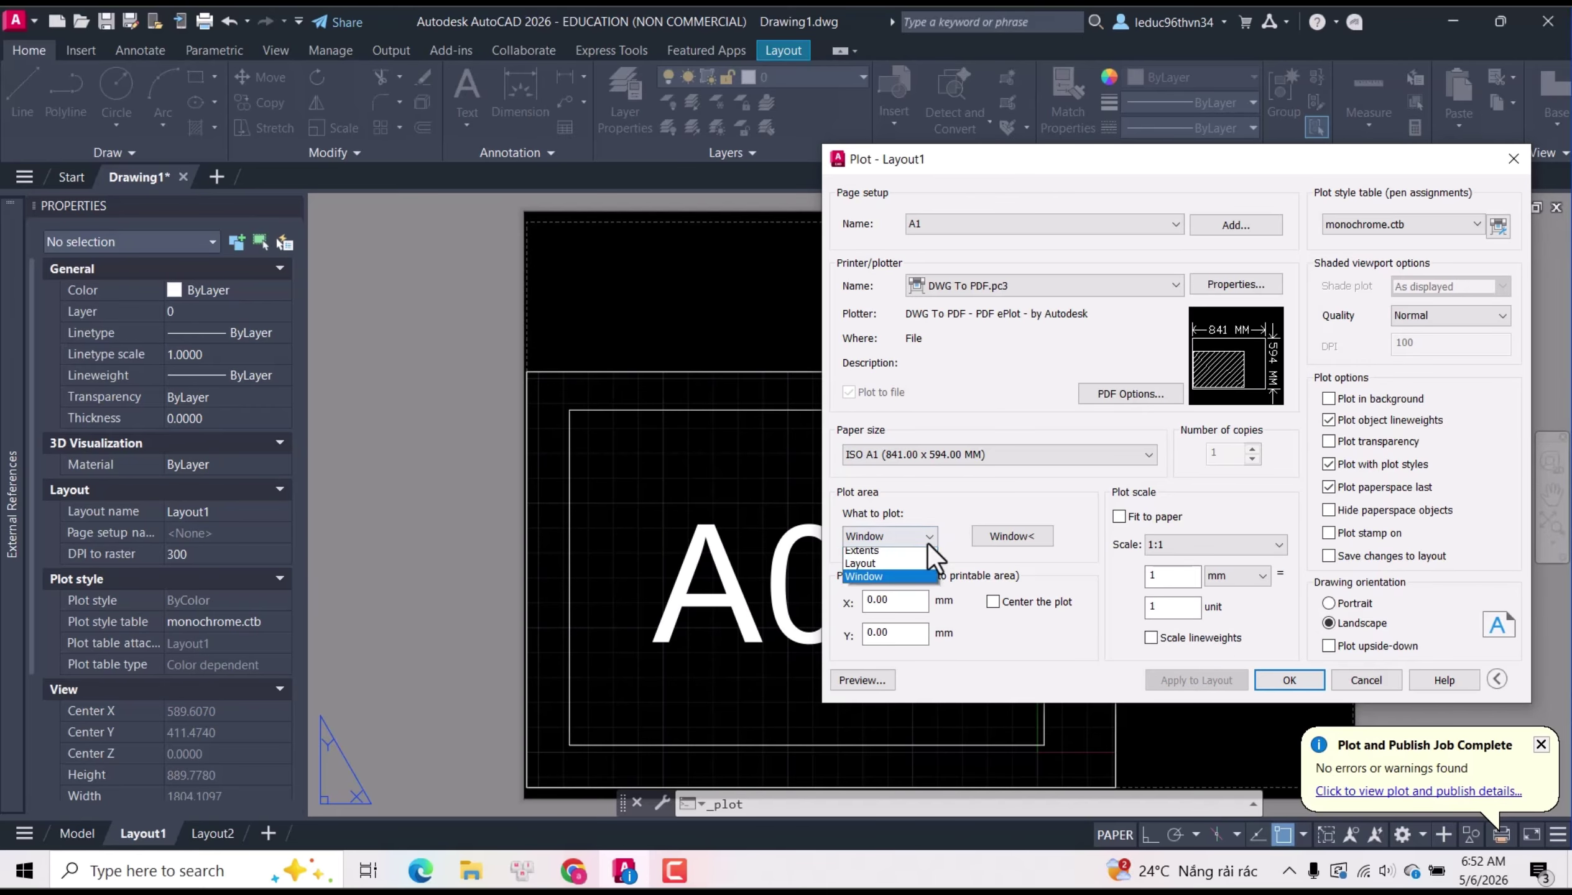
{"action": "left_click", "coordinate": [908, 564]}
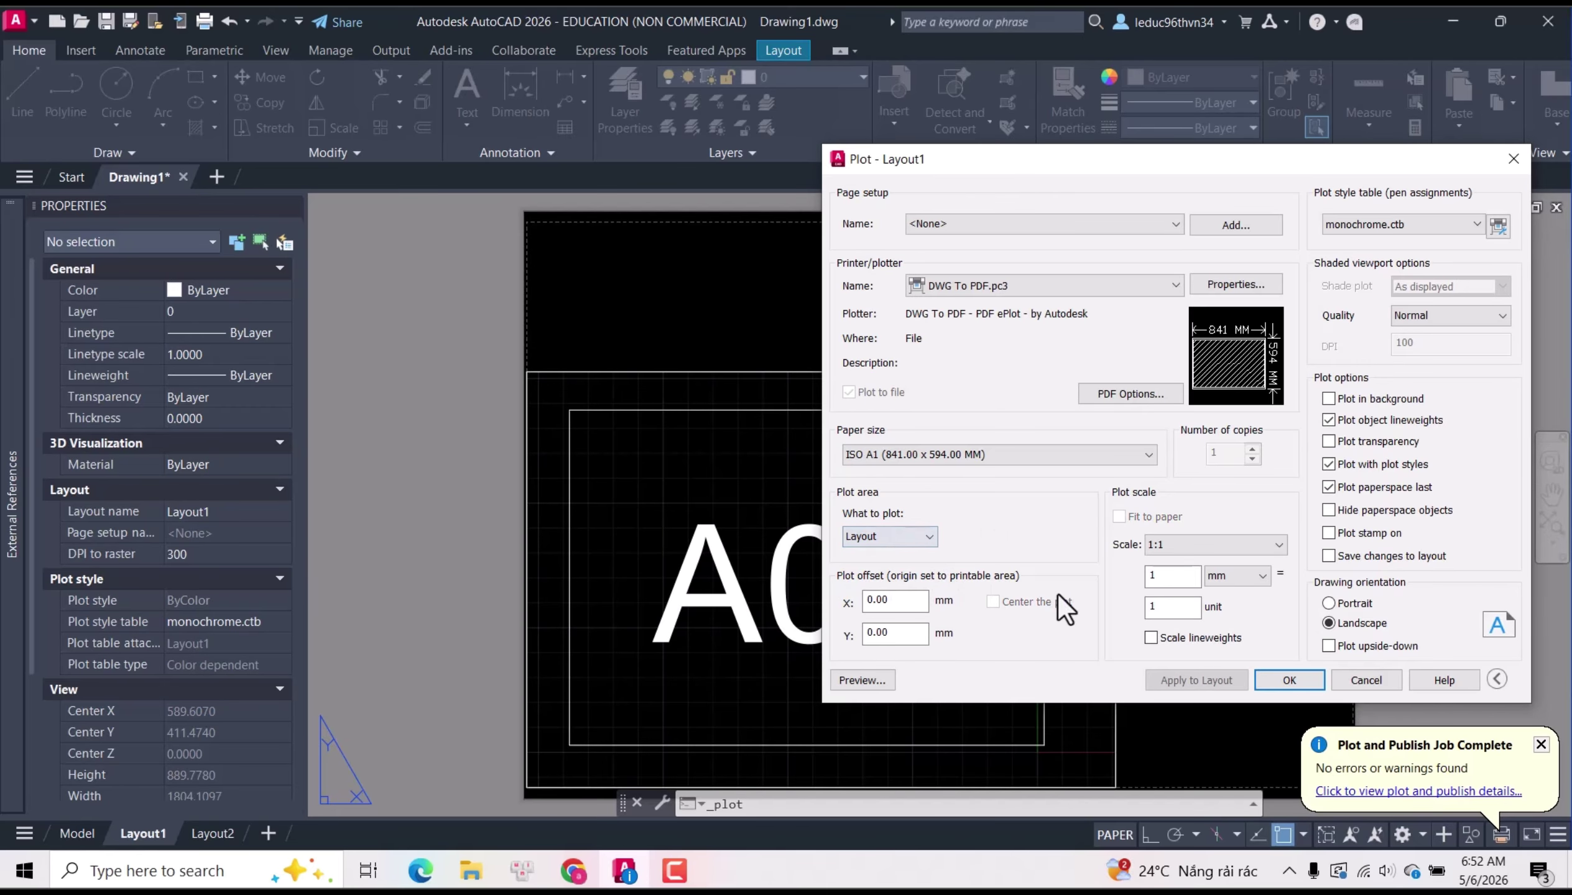
Plot Layout1 to a PDF file named A0 SETUP in the Downloads folder.
{"action": "left_click", "coordinate": [1287, 683]}
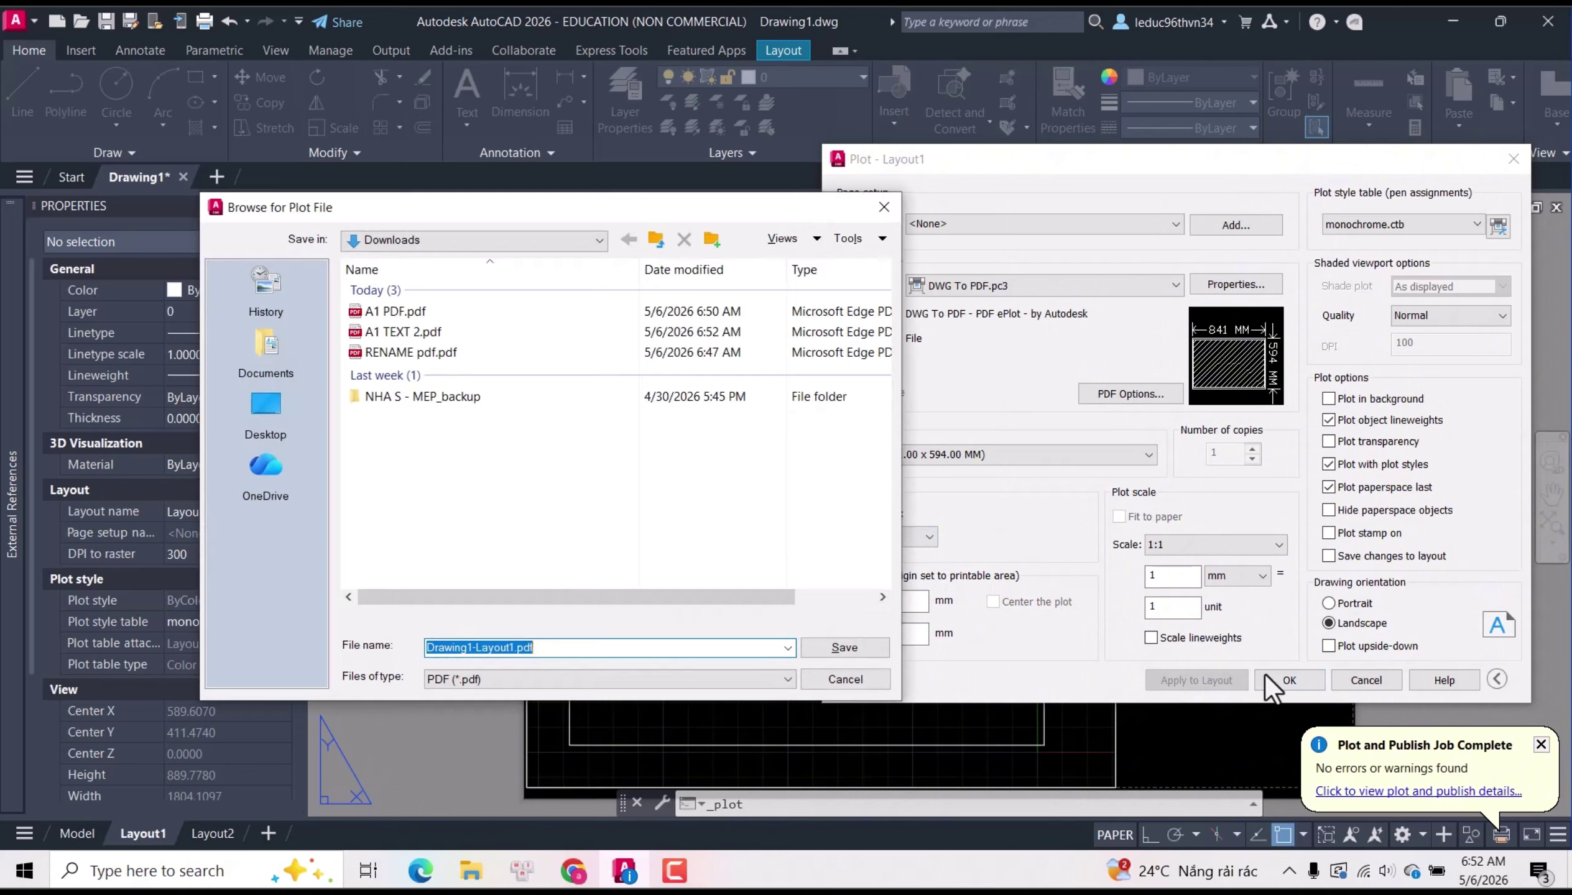
{"action": "type", "text": "A"}
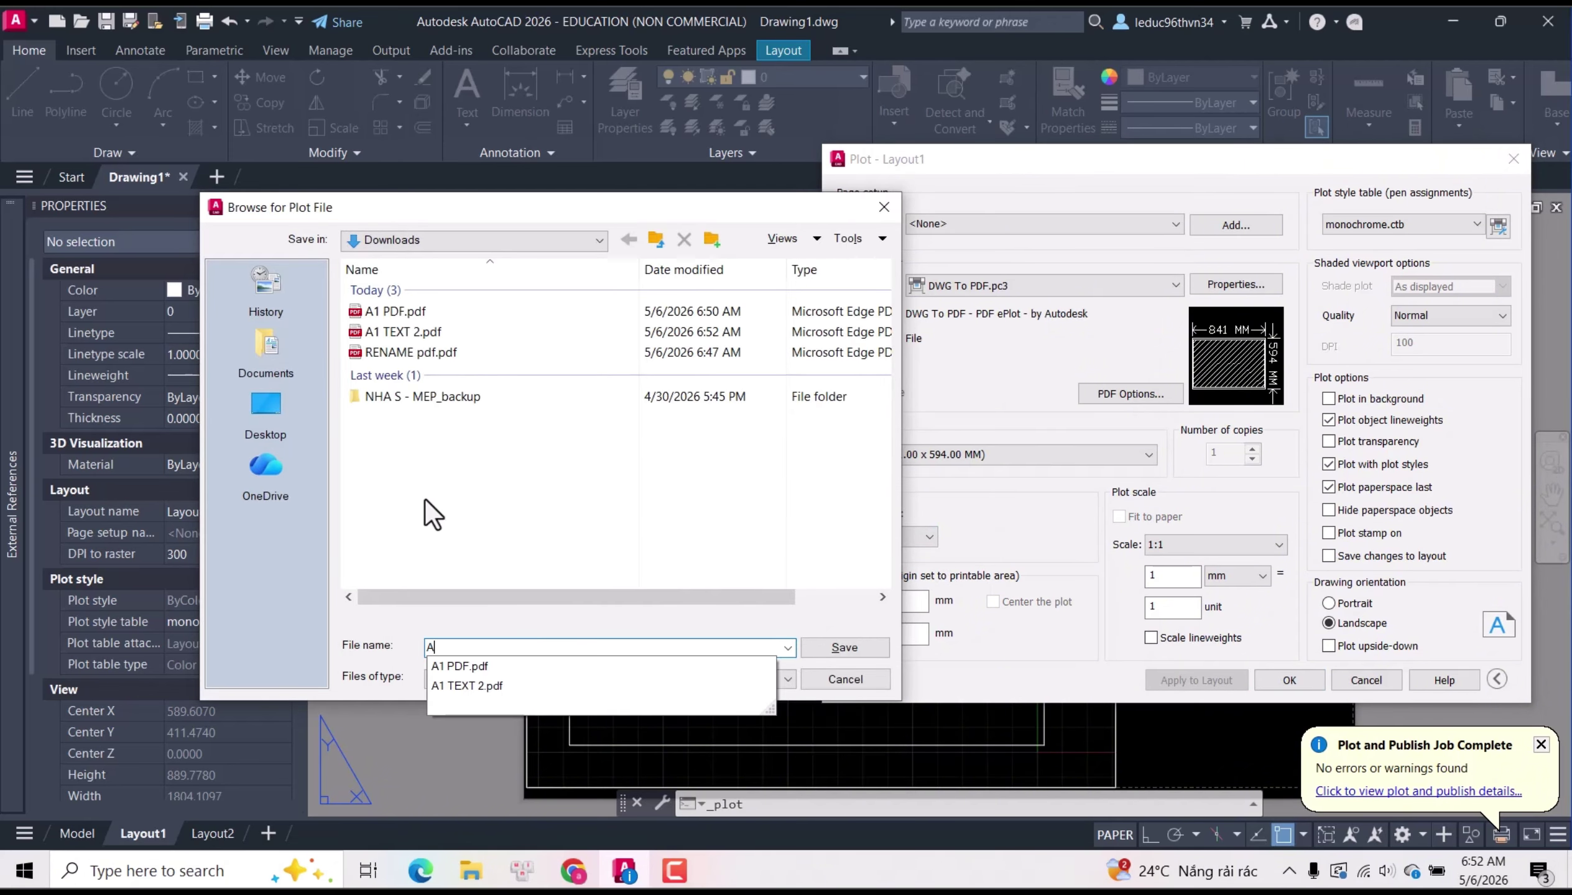
{"action": "type", "text": "0 TEXT2"}
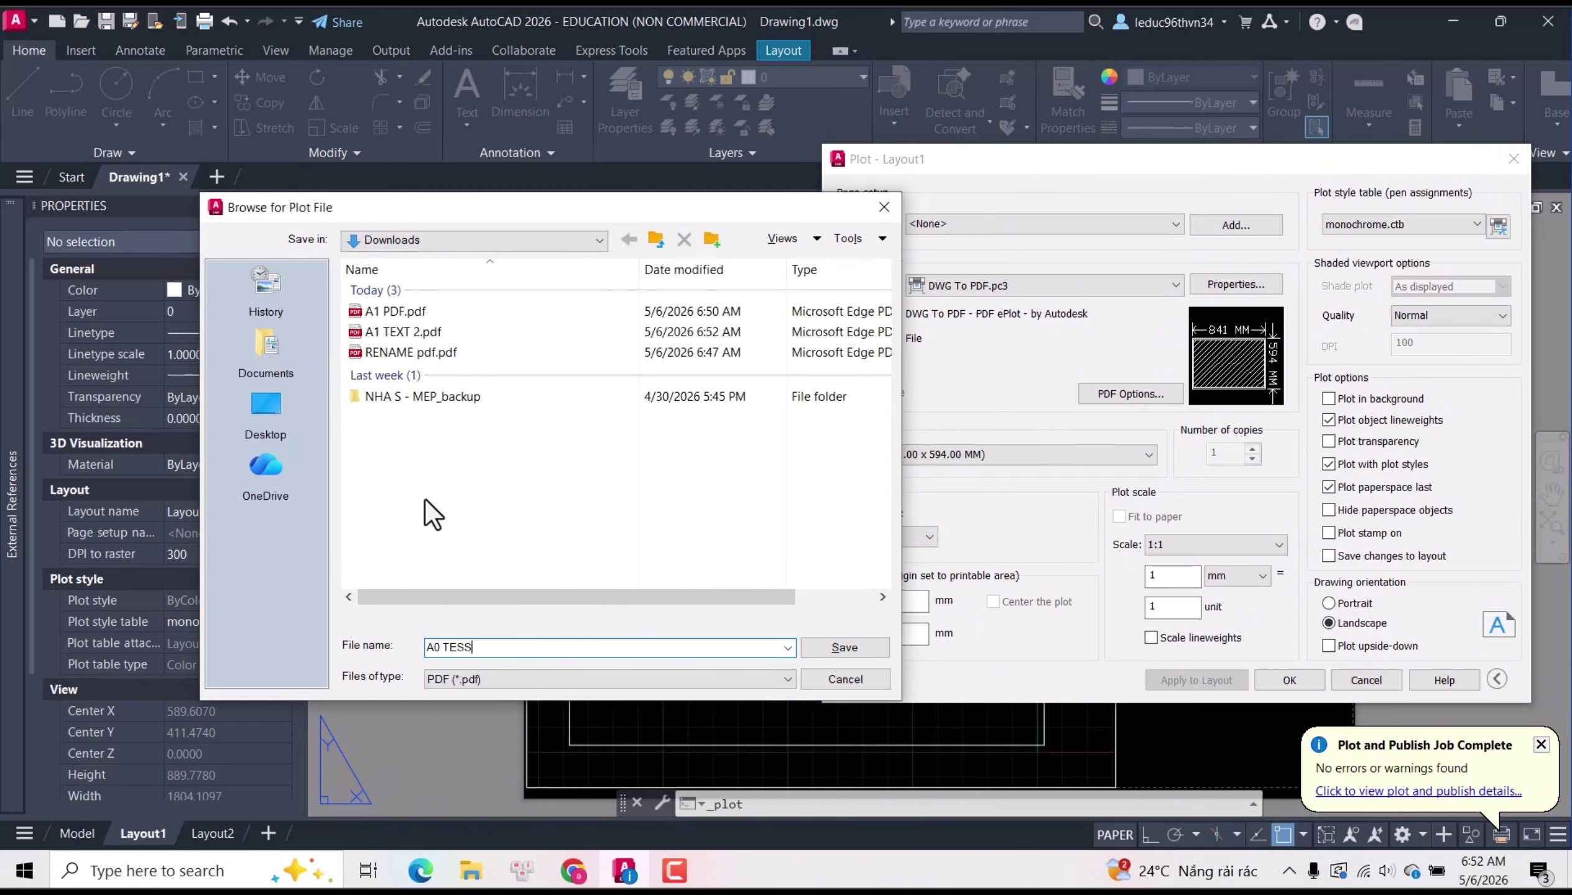
{"action": "key", "text": "BackSpace"}
{"action": "key", "text": "BackSpace"}
{"action": "key", "text": "BackSpace"}
{"action": "key", "text": "BackSpace"}
{"action": "key", "text": "BackSpace"}
{"action": "type", "text": "SETUP"}
{"action": "key", "text": "Return"}
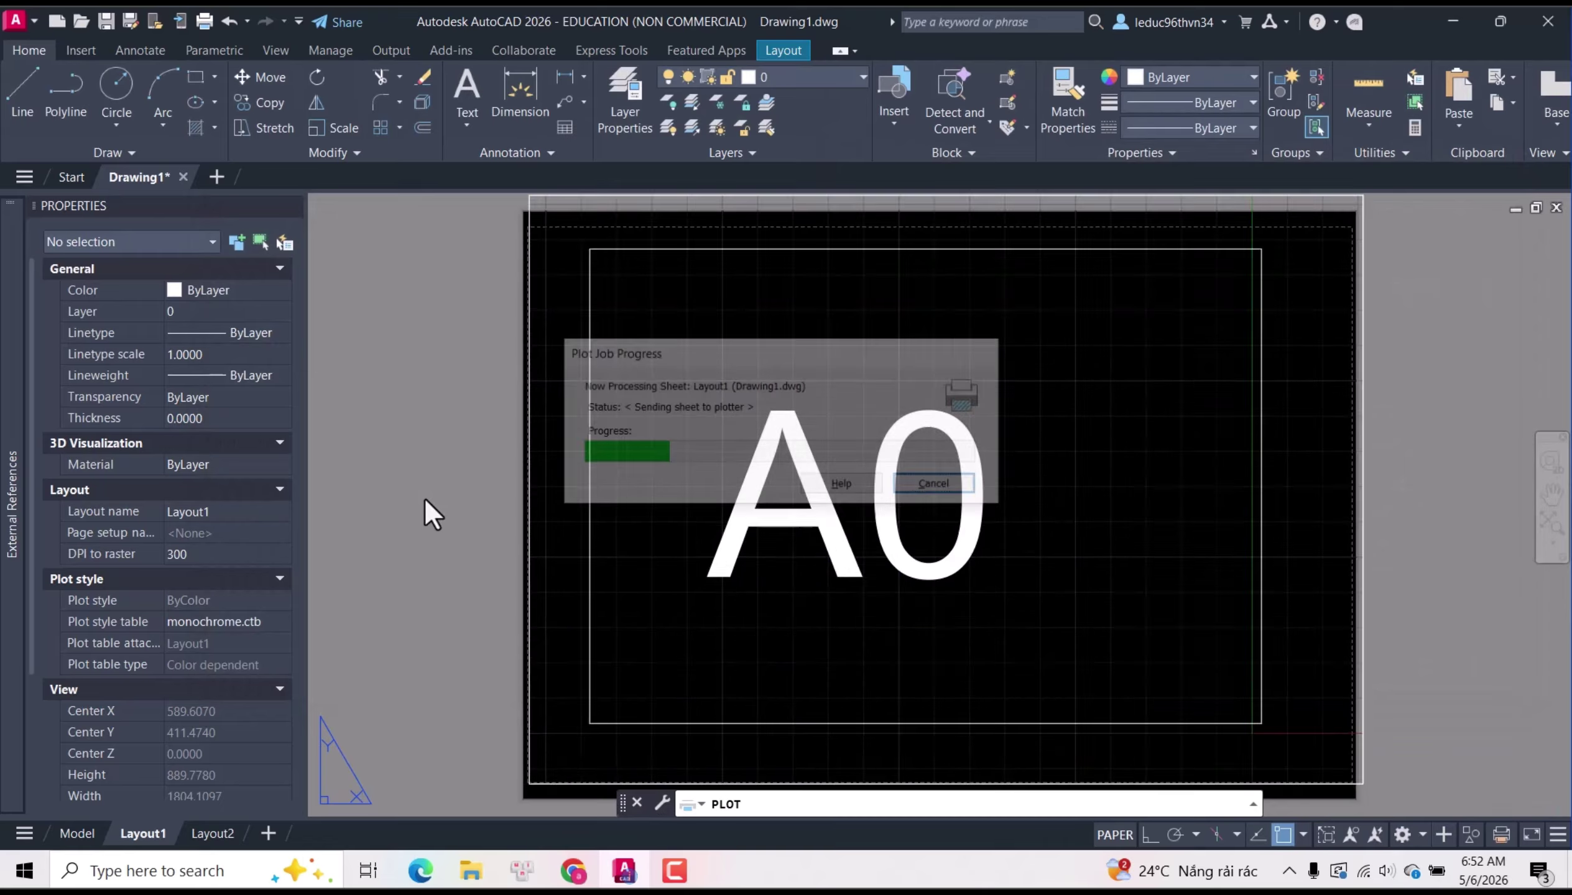
Check the whole page of A0 SETUP.pdf in the browser, and close the browser to return to AutoCAD.
{"action": "scroll", "coordinate": [608, 422], "scroll_direction": "down", "scroll_amount": 5}
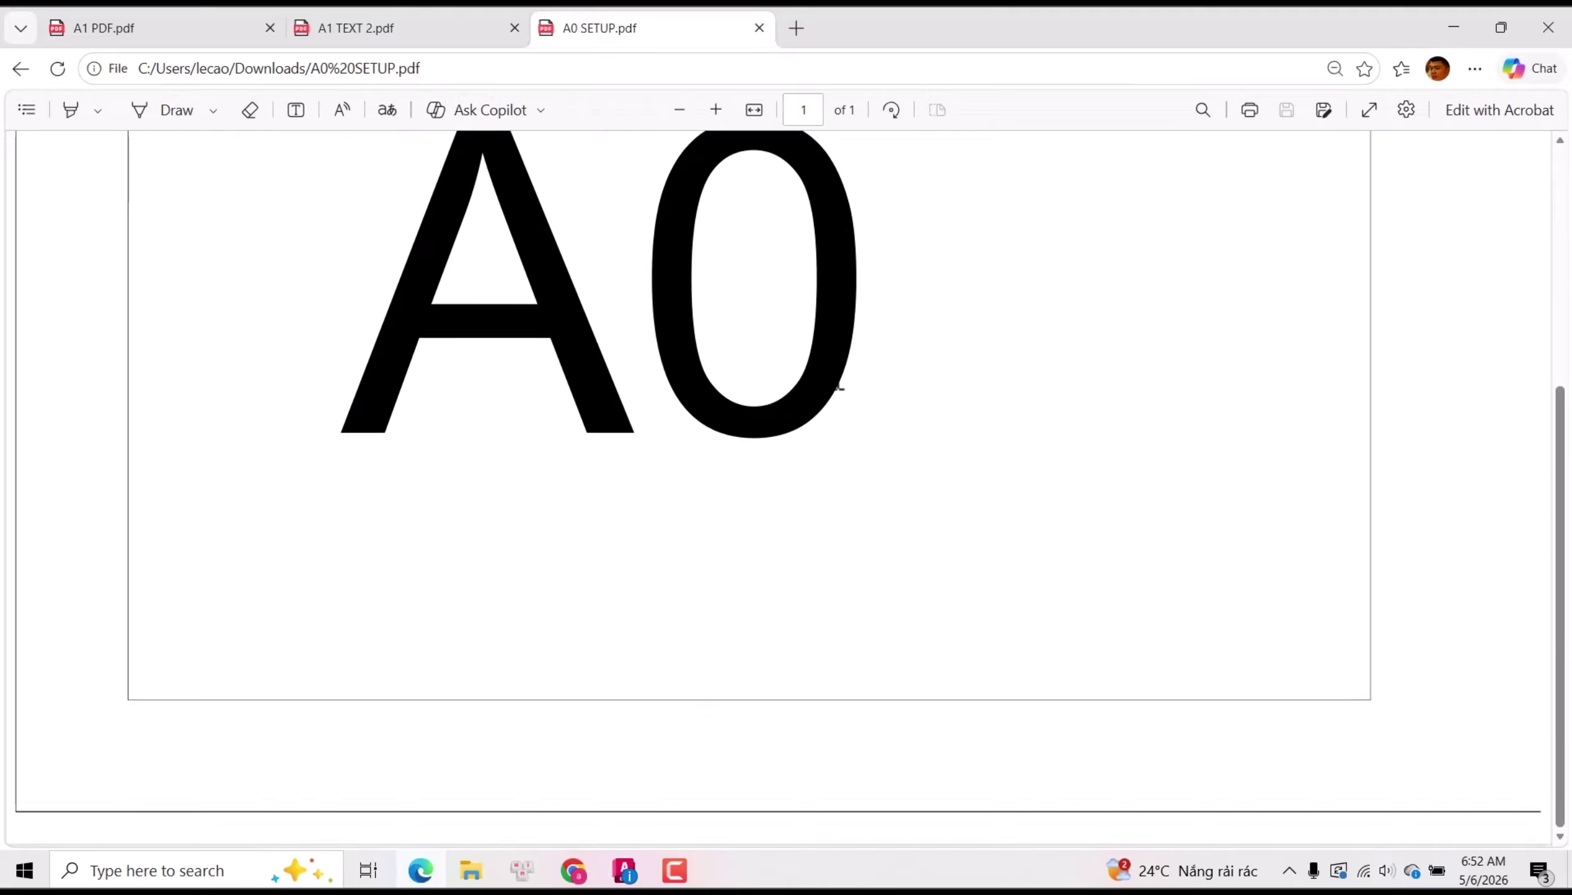
{"action": "scroll", "coordinate": [841, 387], "scroll_direction": "down", "scroll_amount": 3, "text": "ctrl"}
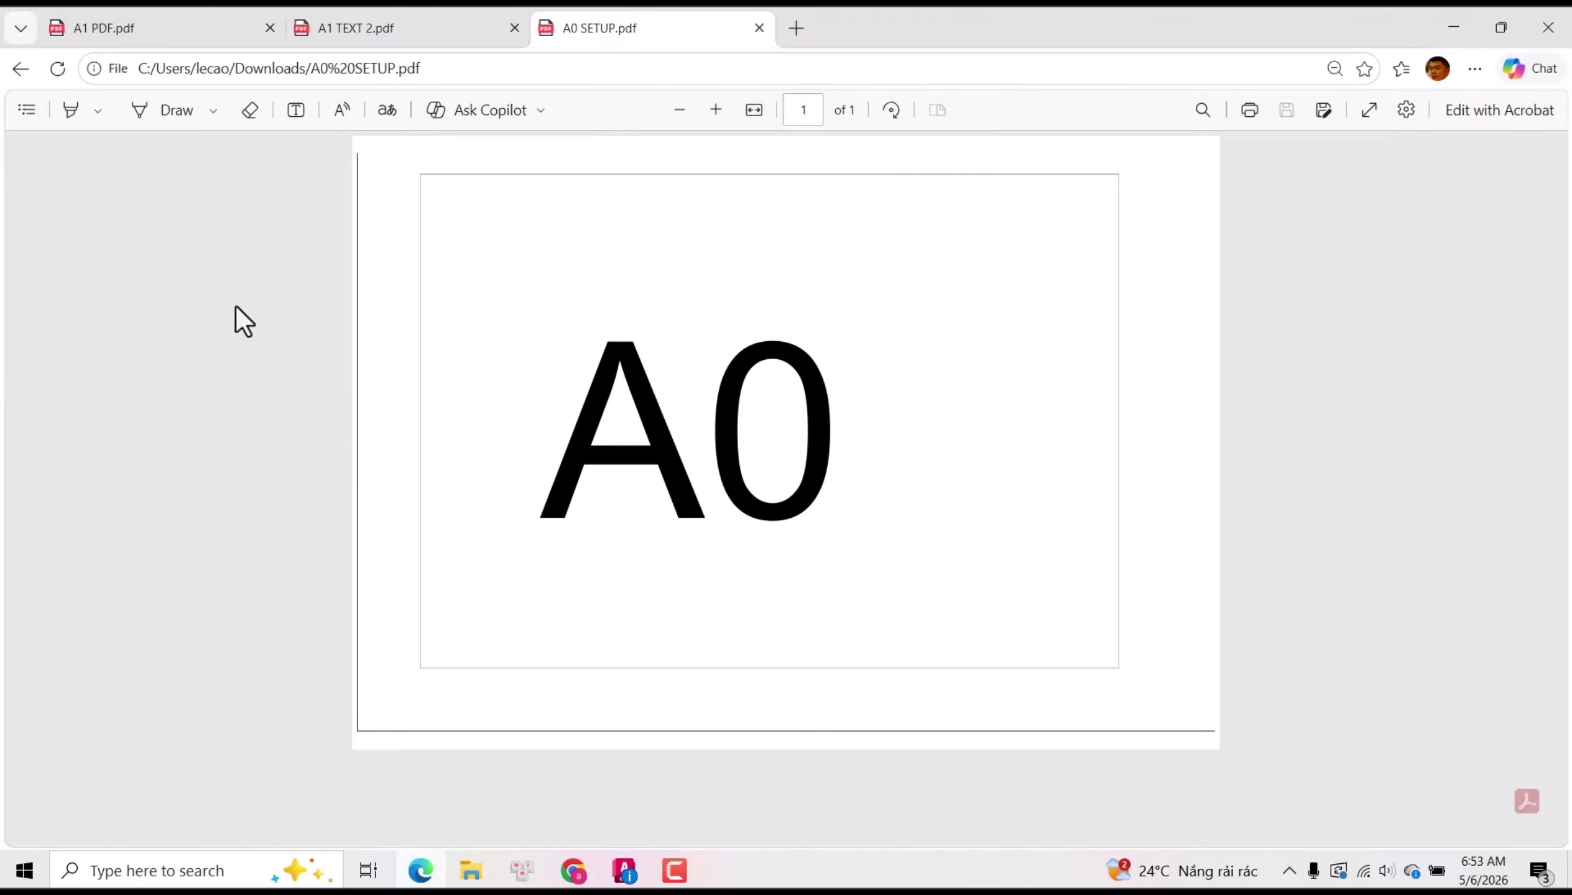
{"action": "left_click", "coordinate": [1548, 28]}
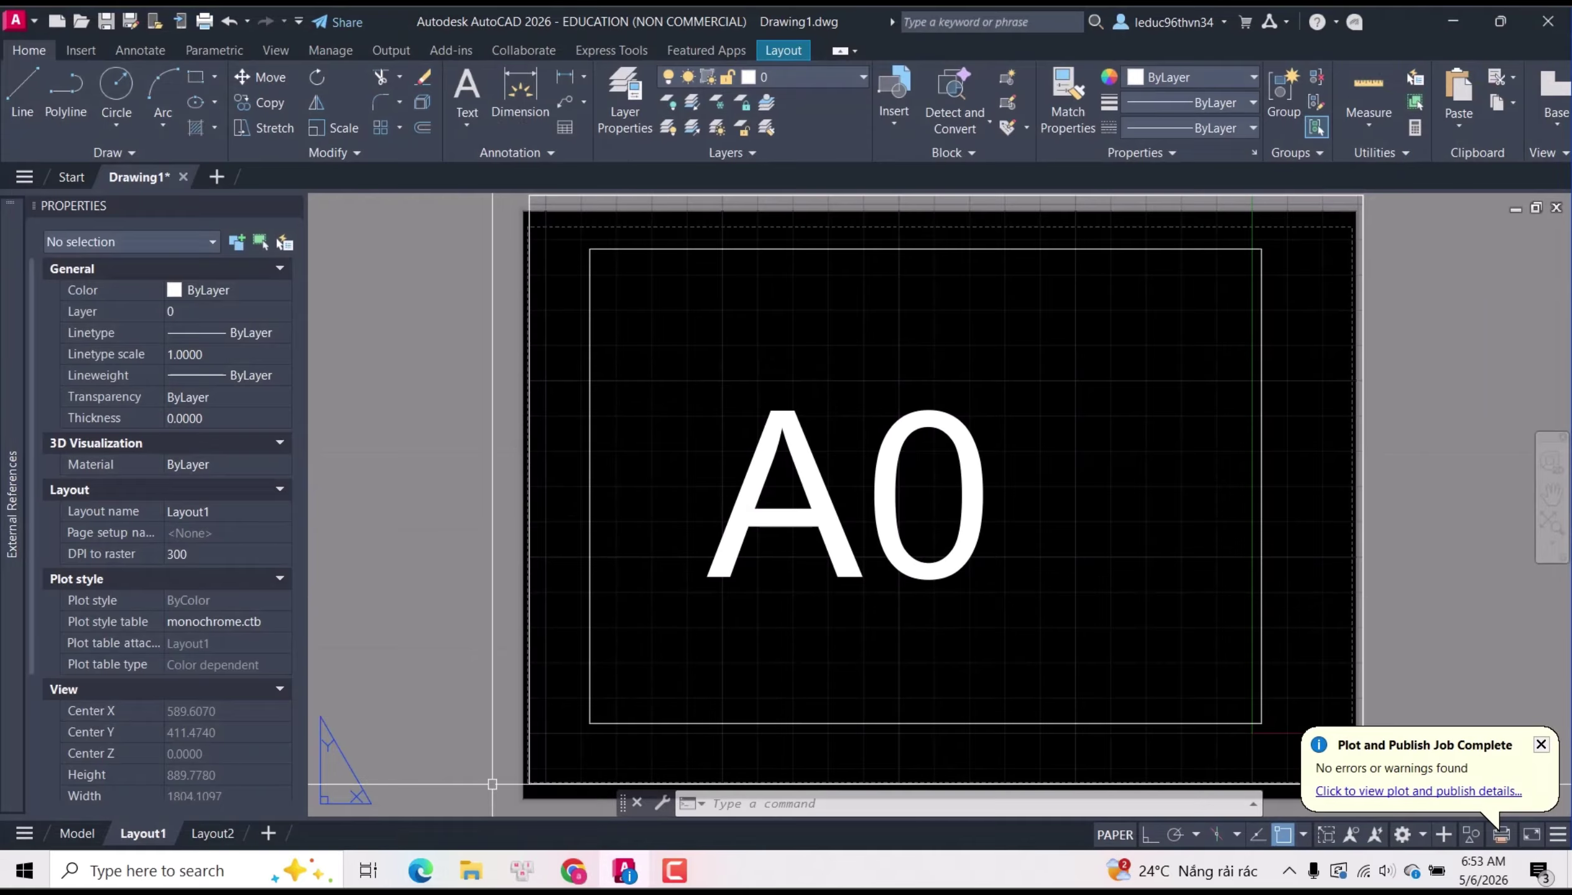
{"action": "left_click", "coordinate": [673, 870]}
{"action": "left_click", "coordinate": [1516, 810]}
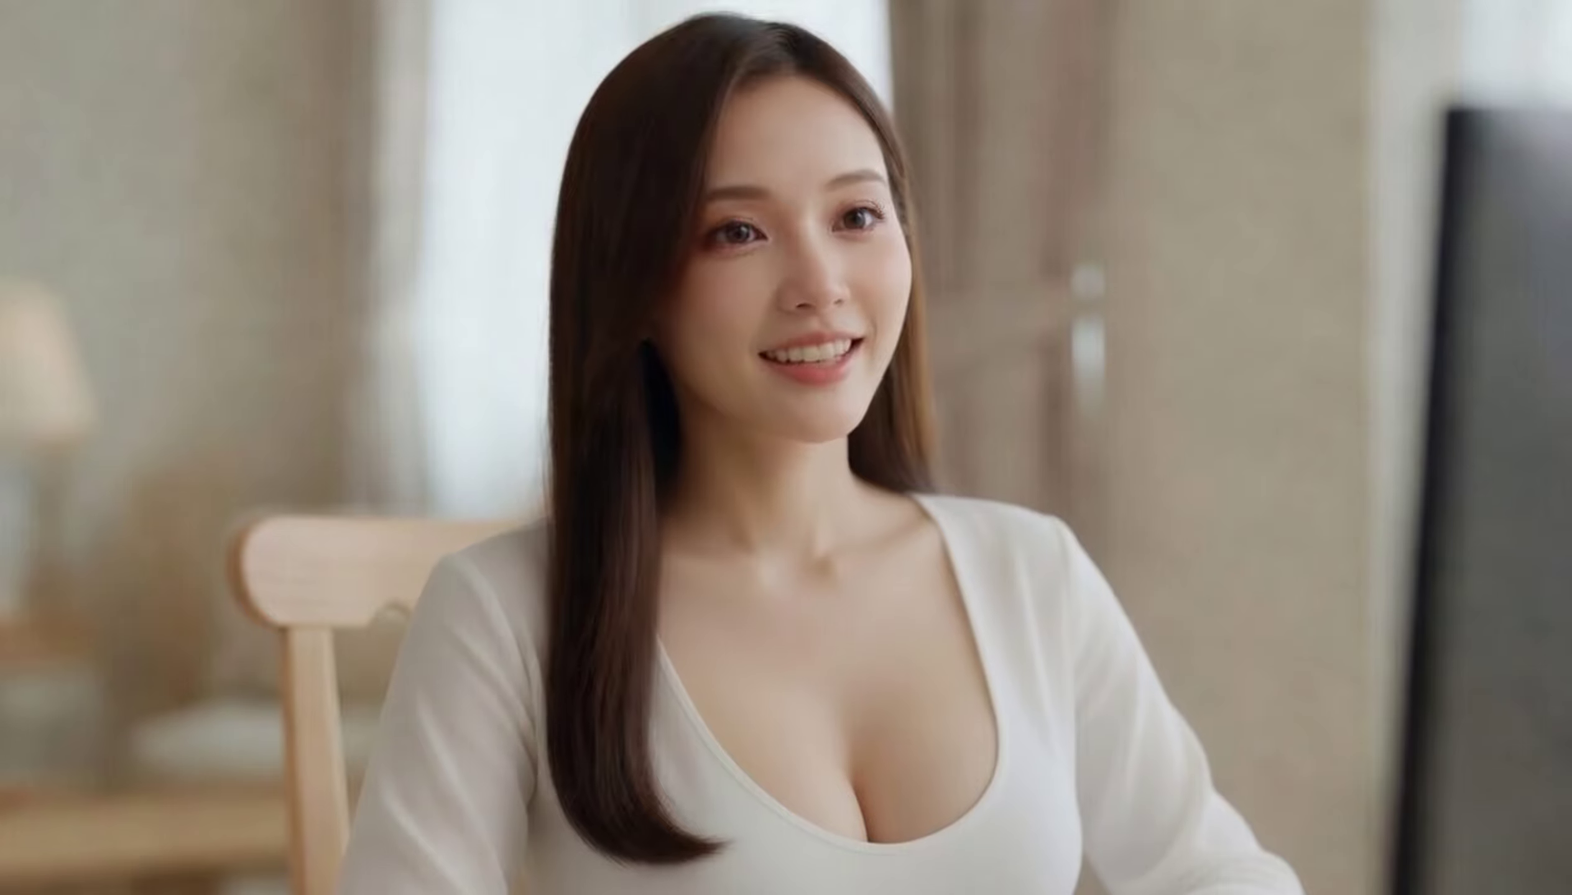